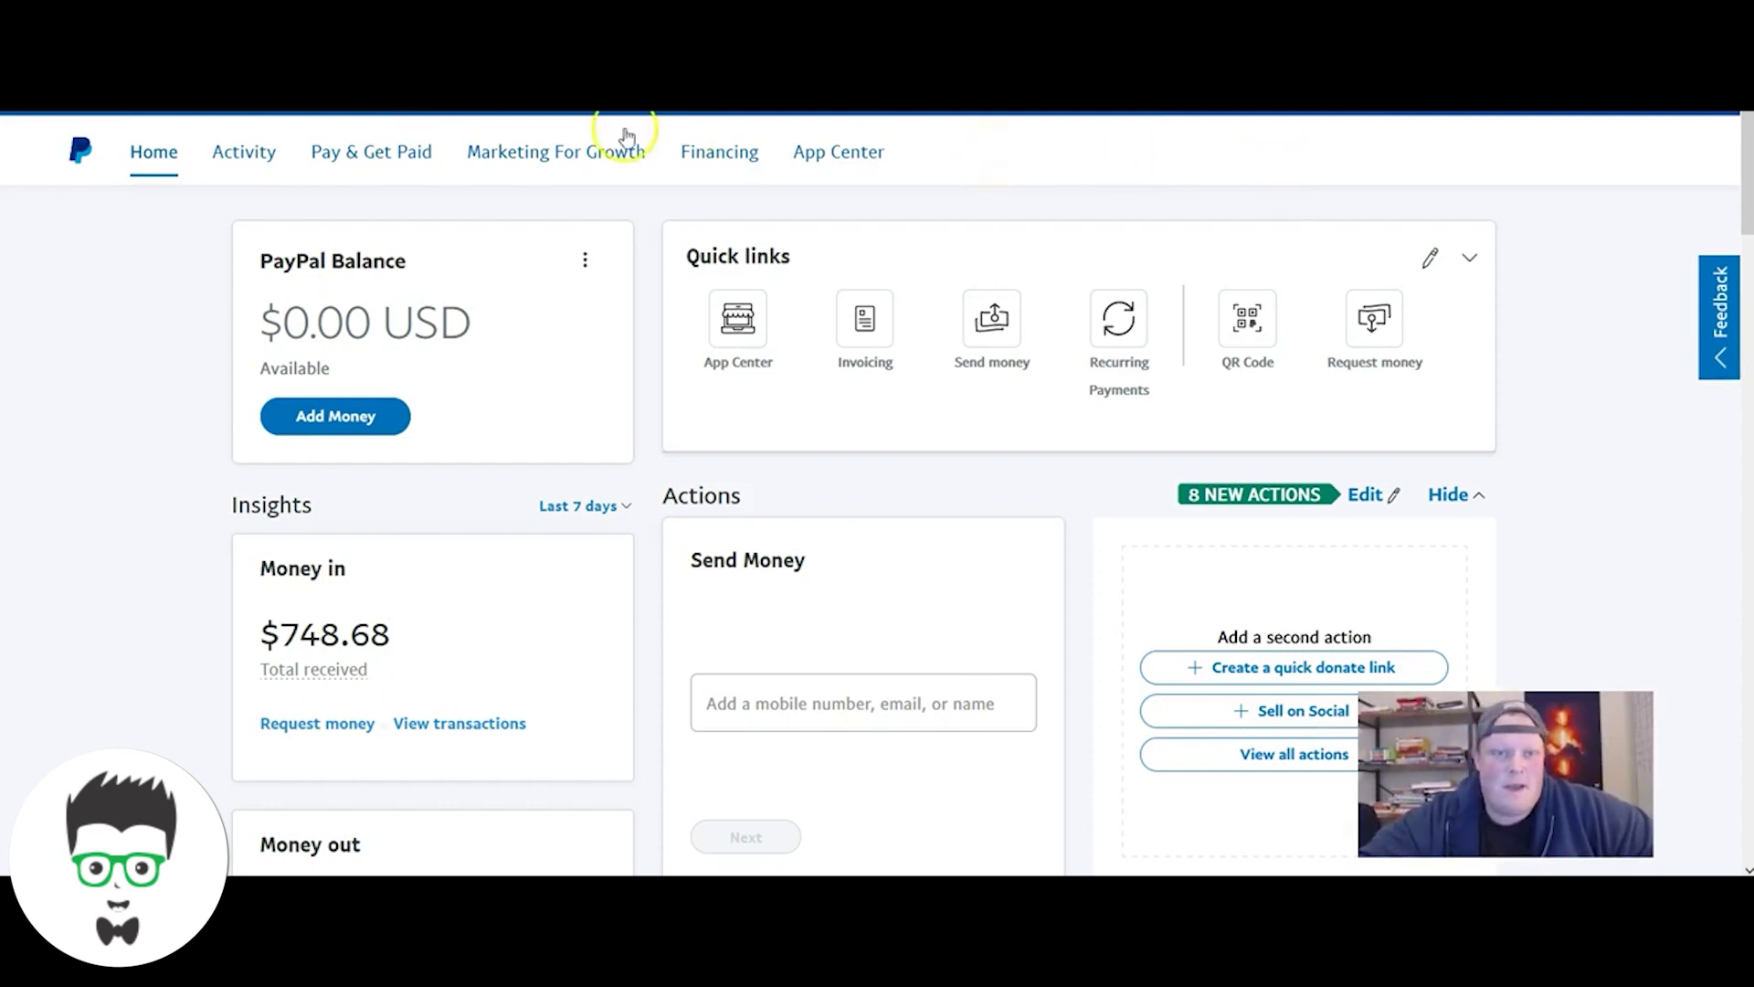
- Open the Pay & Get Paid menu from the PayPal home dashboard
click(399, 155)
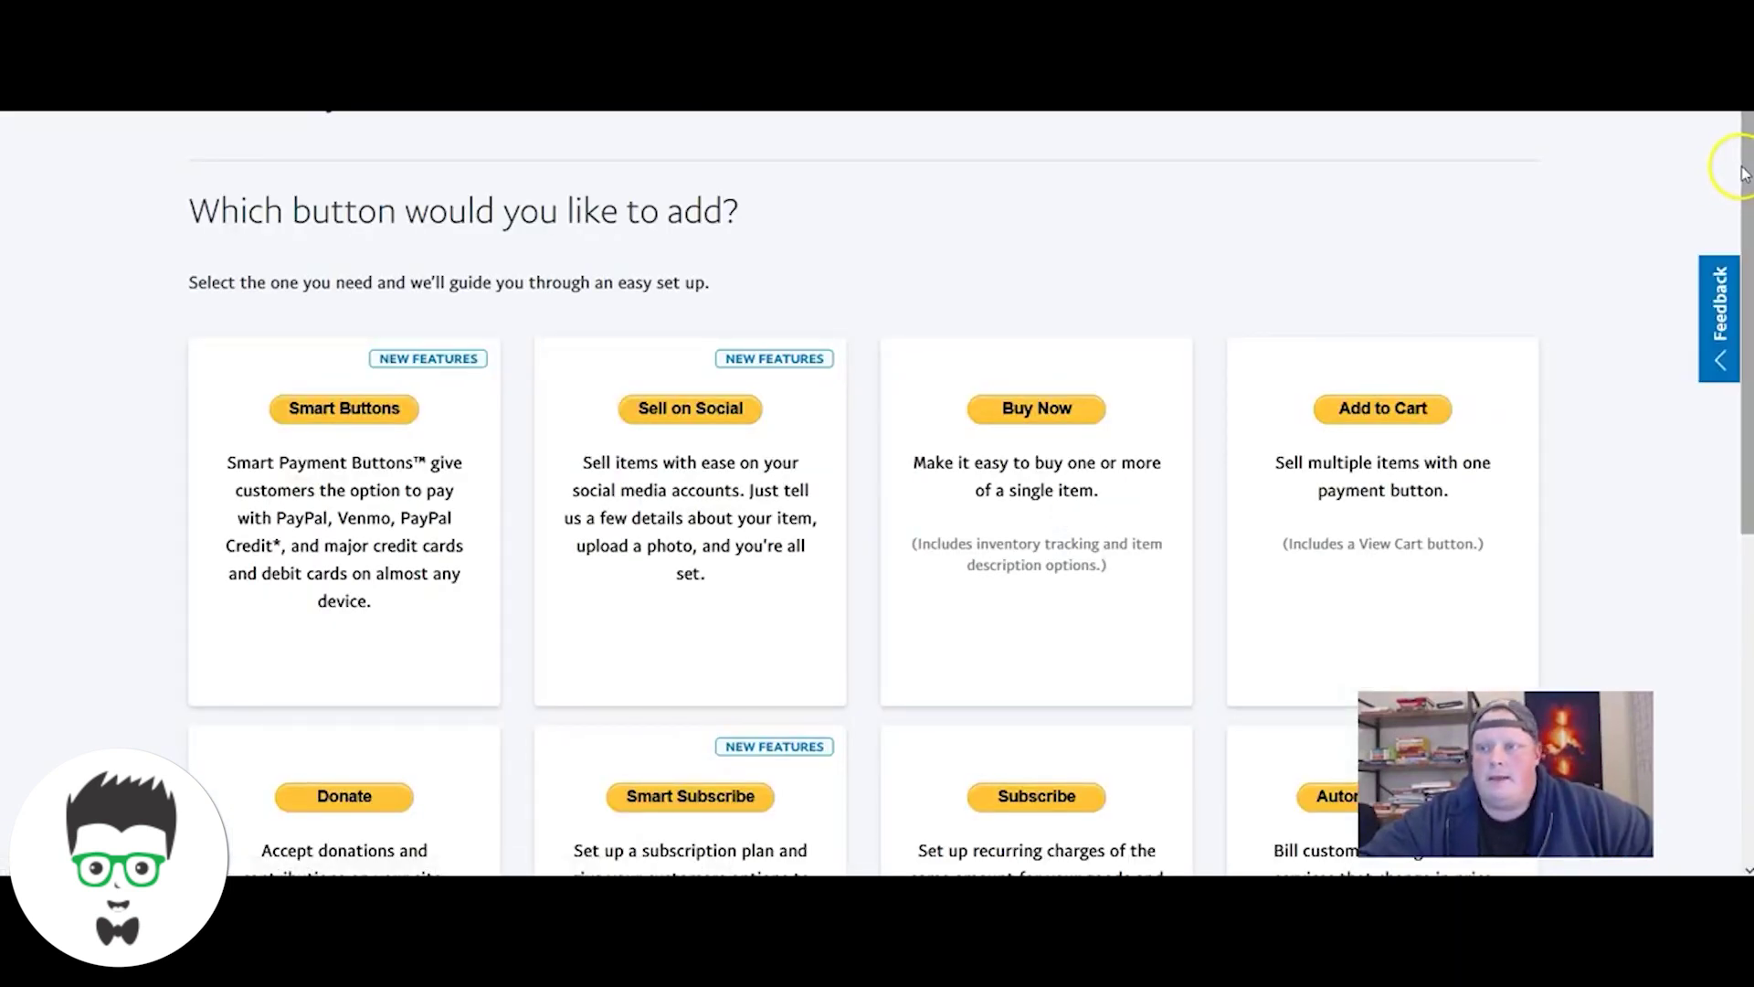
- Go to the PayPal Buttons page and start designing a Subscribe button
drag(1734, 177, 1747, 371)
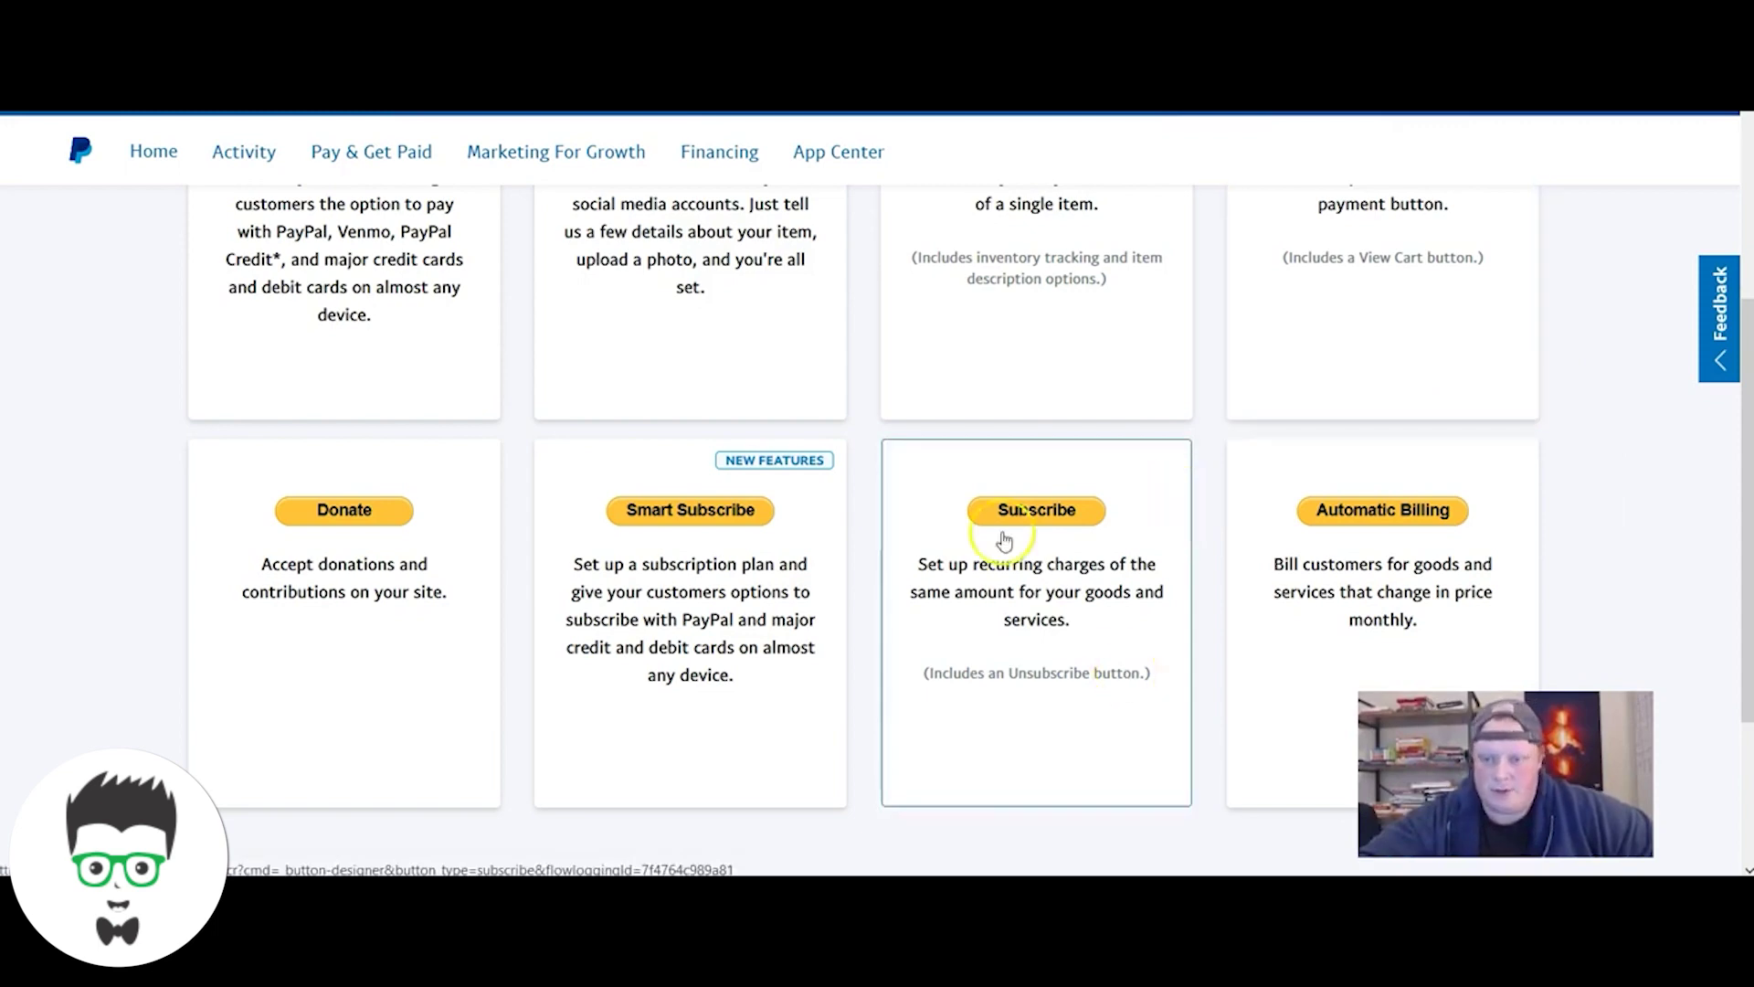
scroll(1734, 494, up, 3)
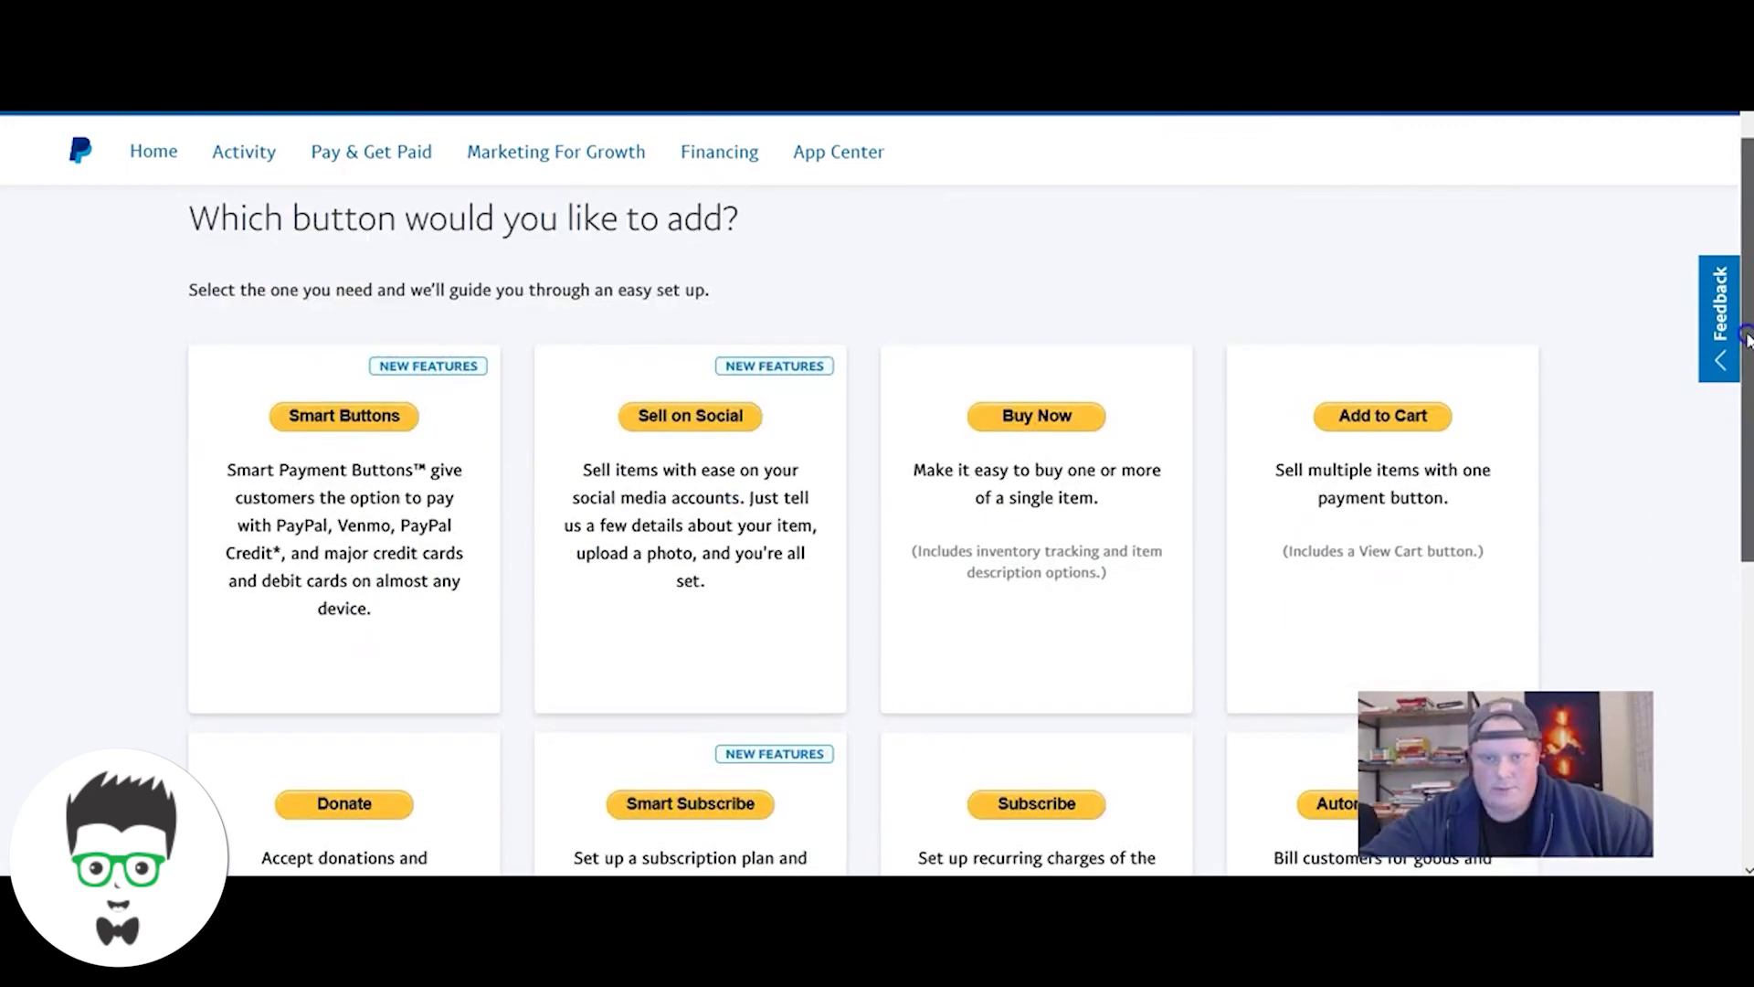
scroll(1735, 493, down, 2)
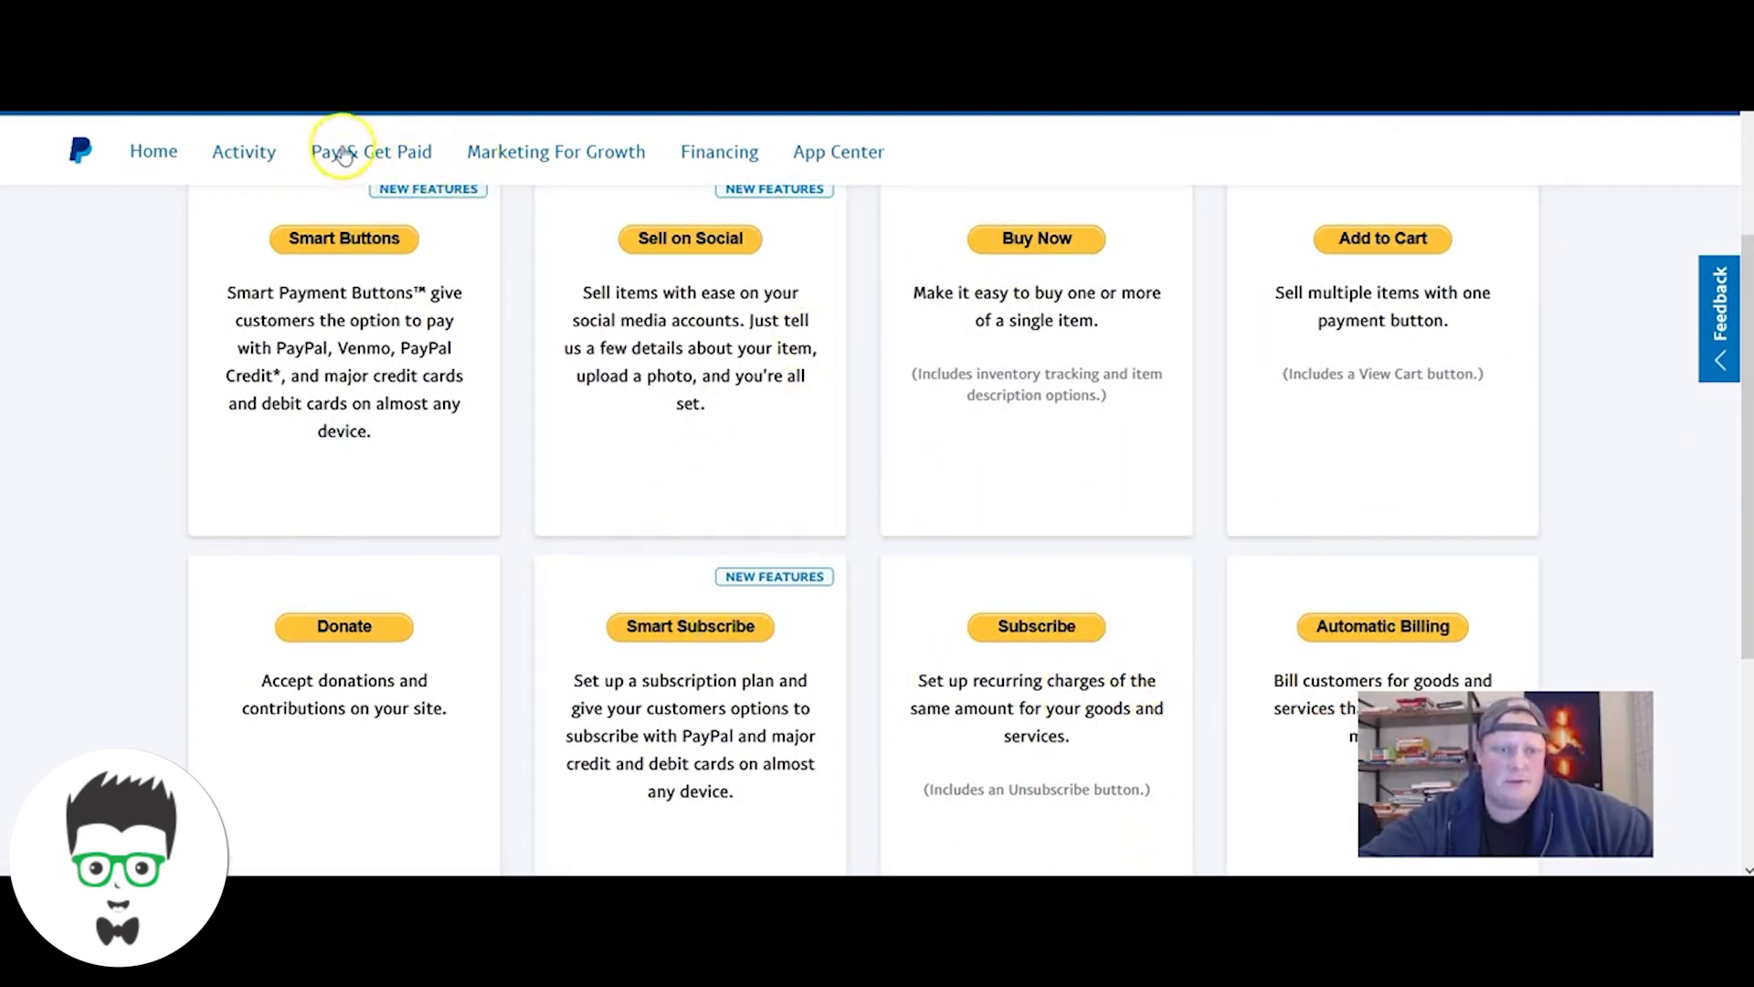
mouse_move(354, 162)
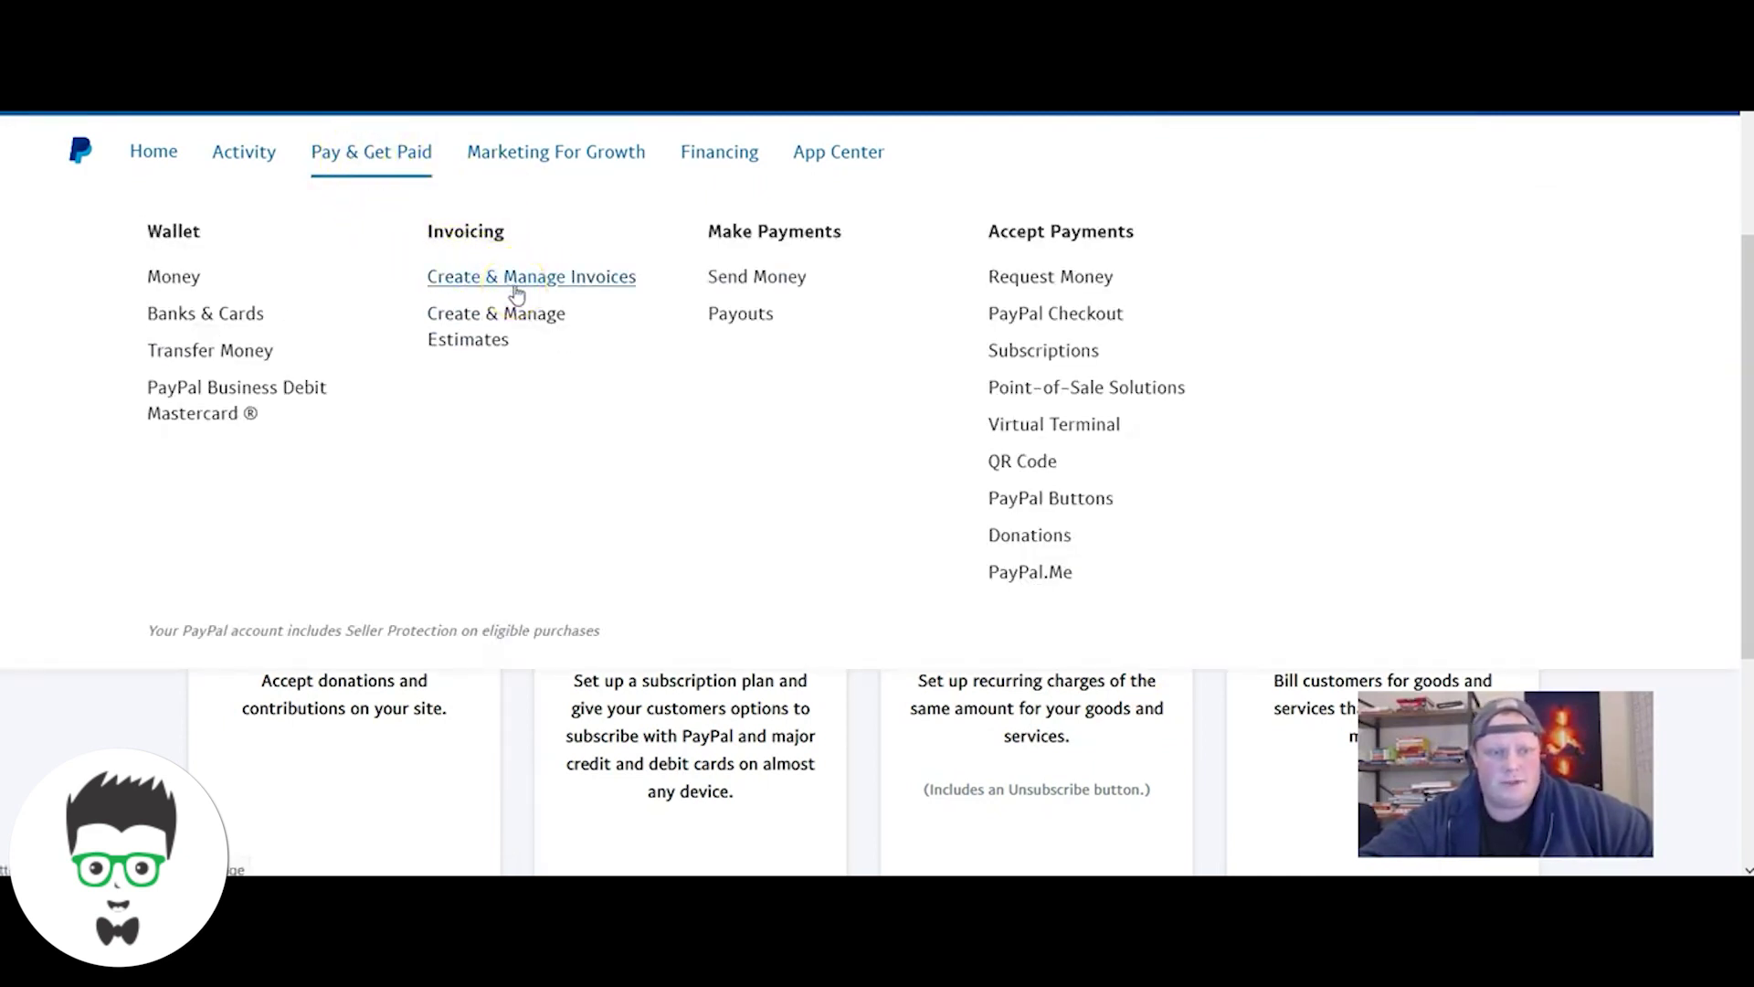
click(1067, 508)
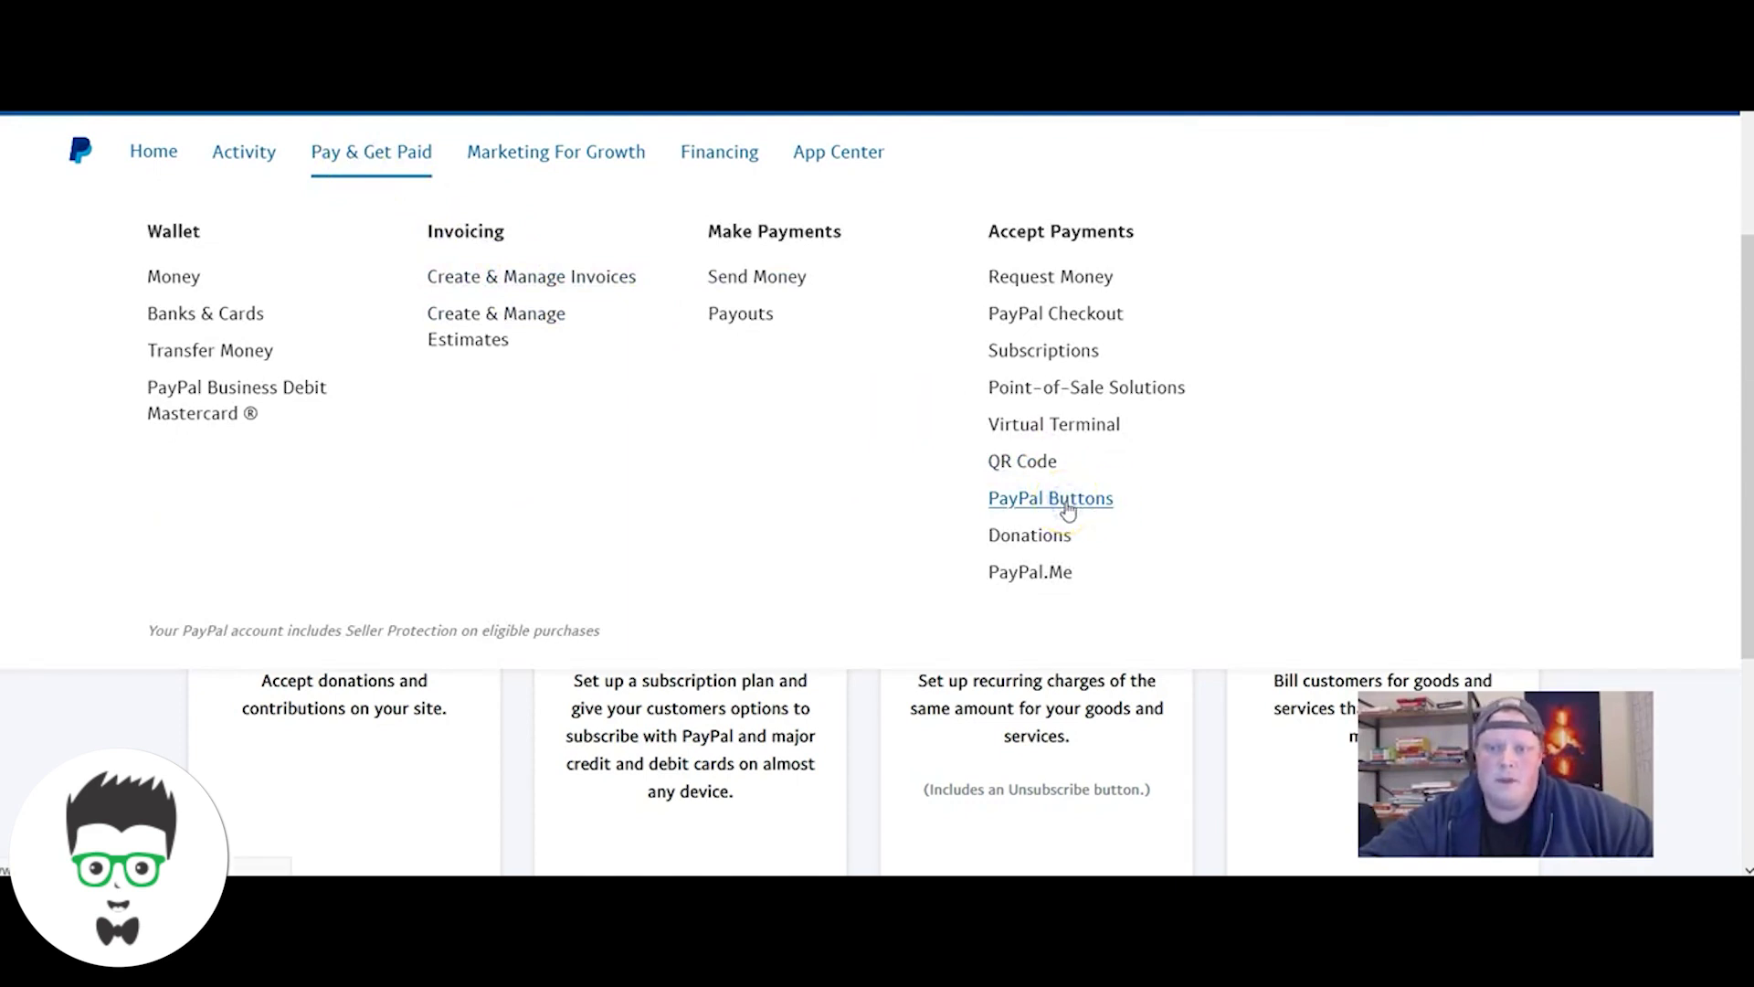
scroll(1734, 196, up, 2)
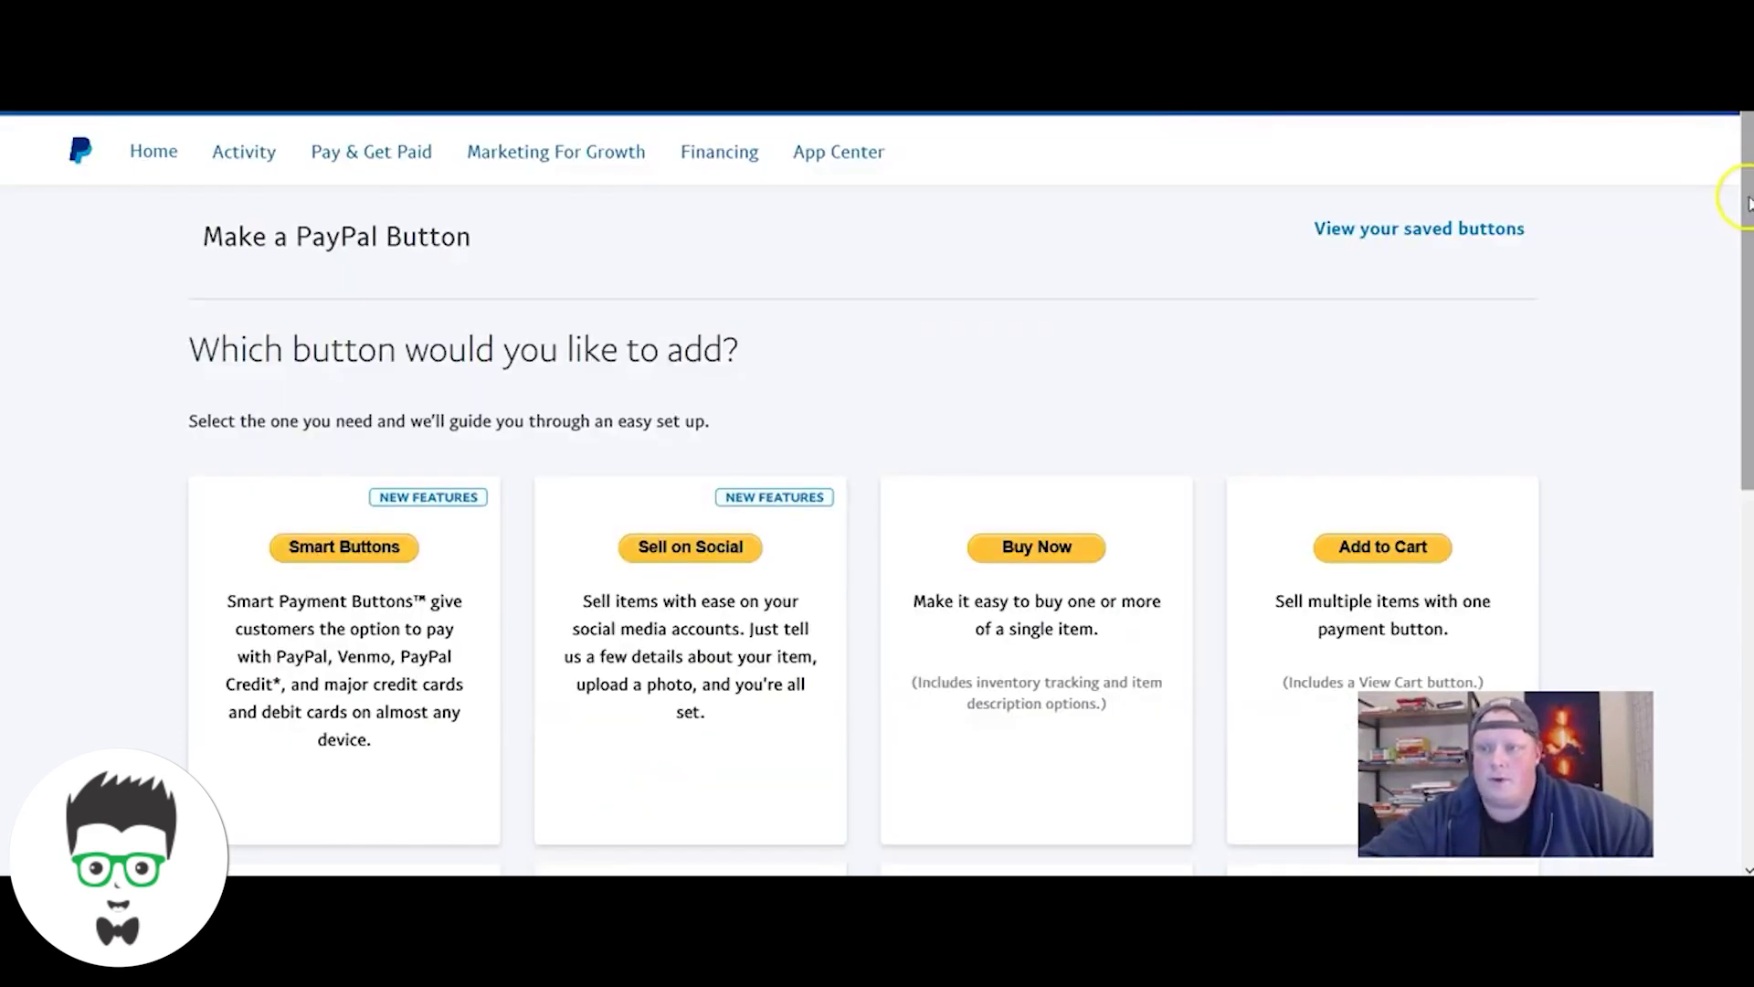
scroll(1734, 196, down, 4)
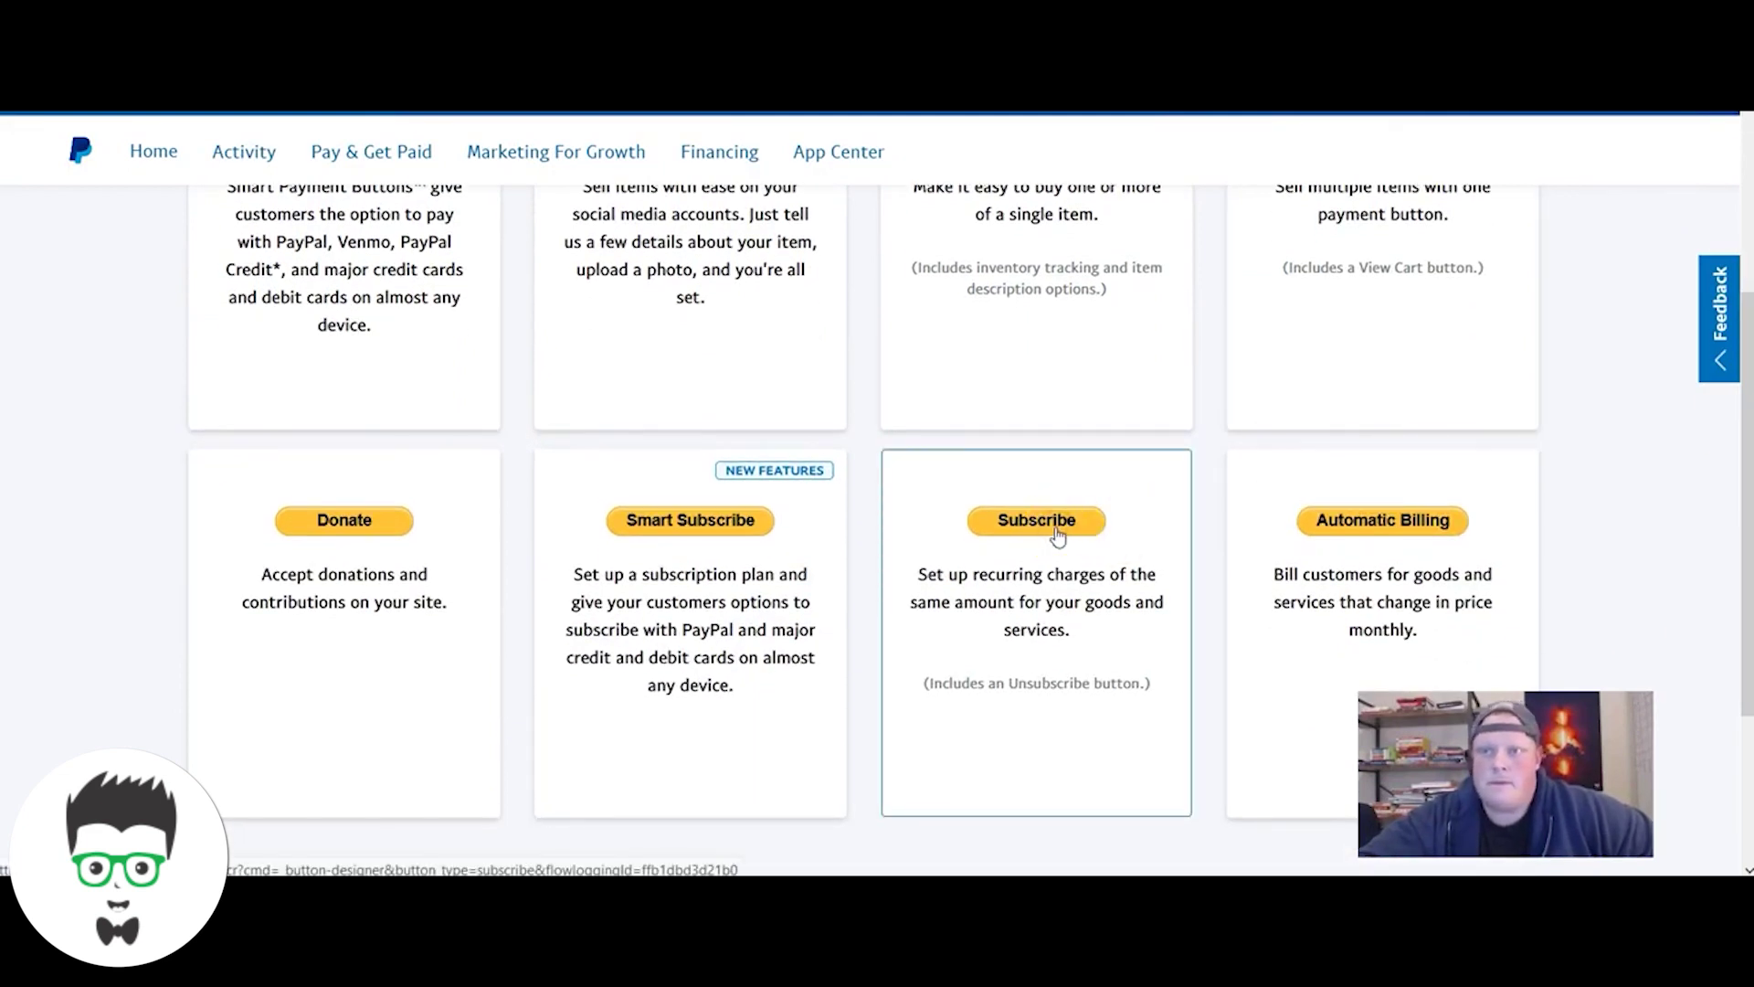
click(1058, 535)
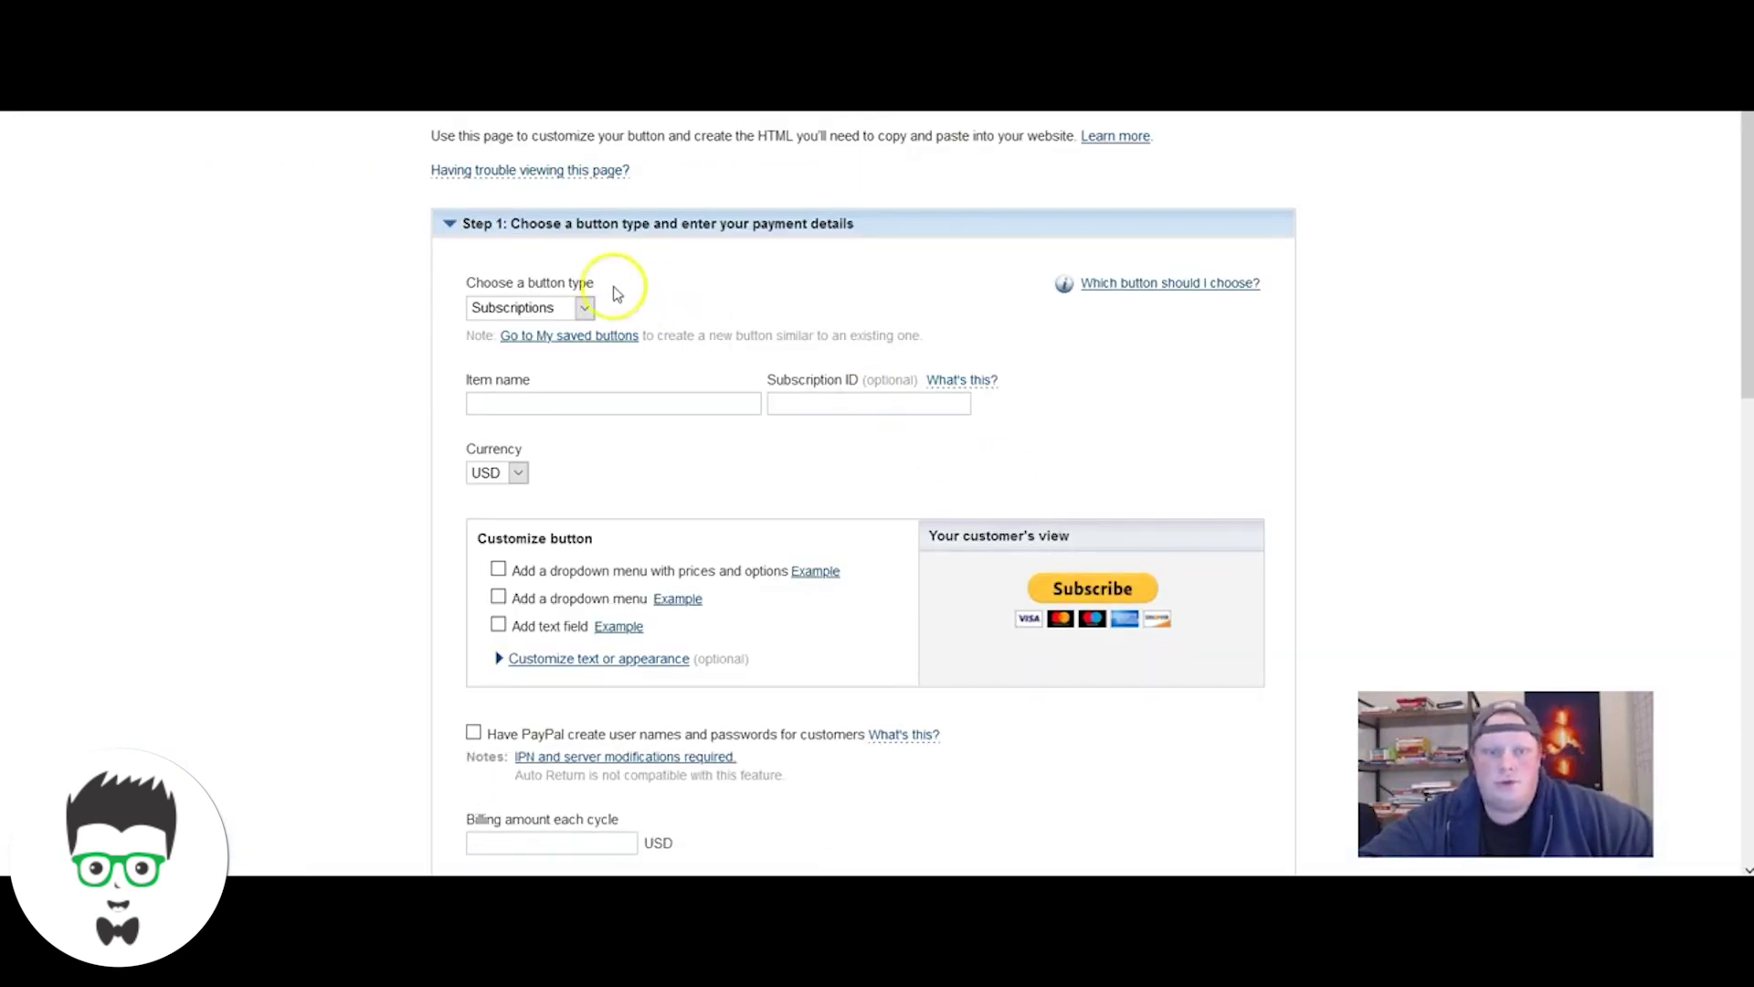
- Set the button type to Subscriptions
click(525, 307)
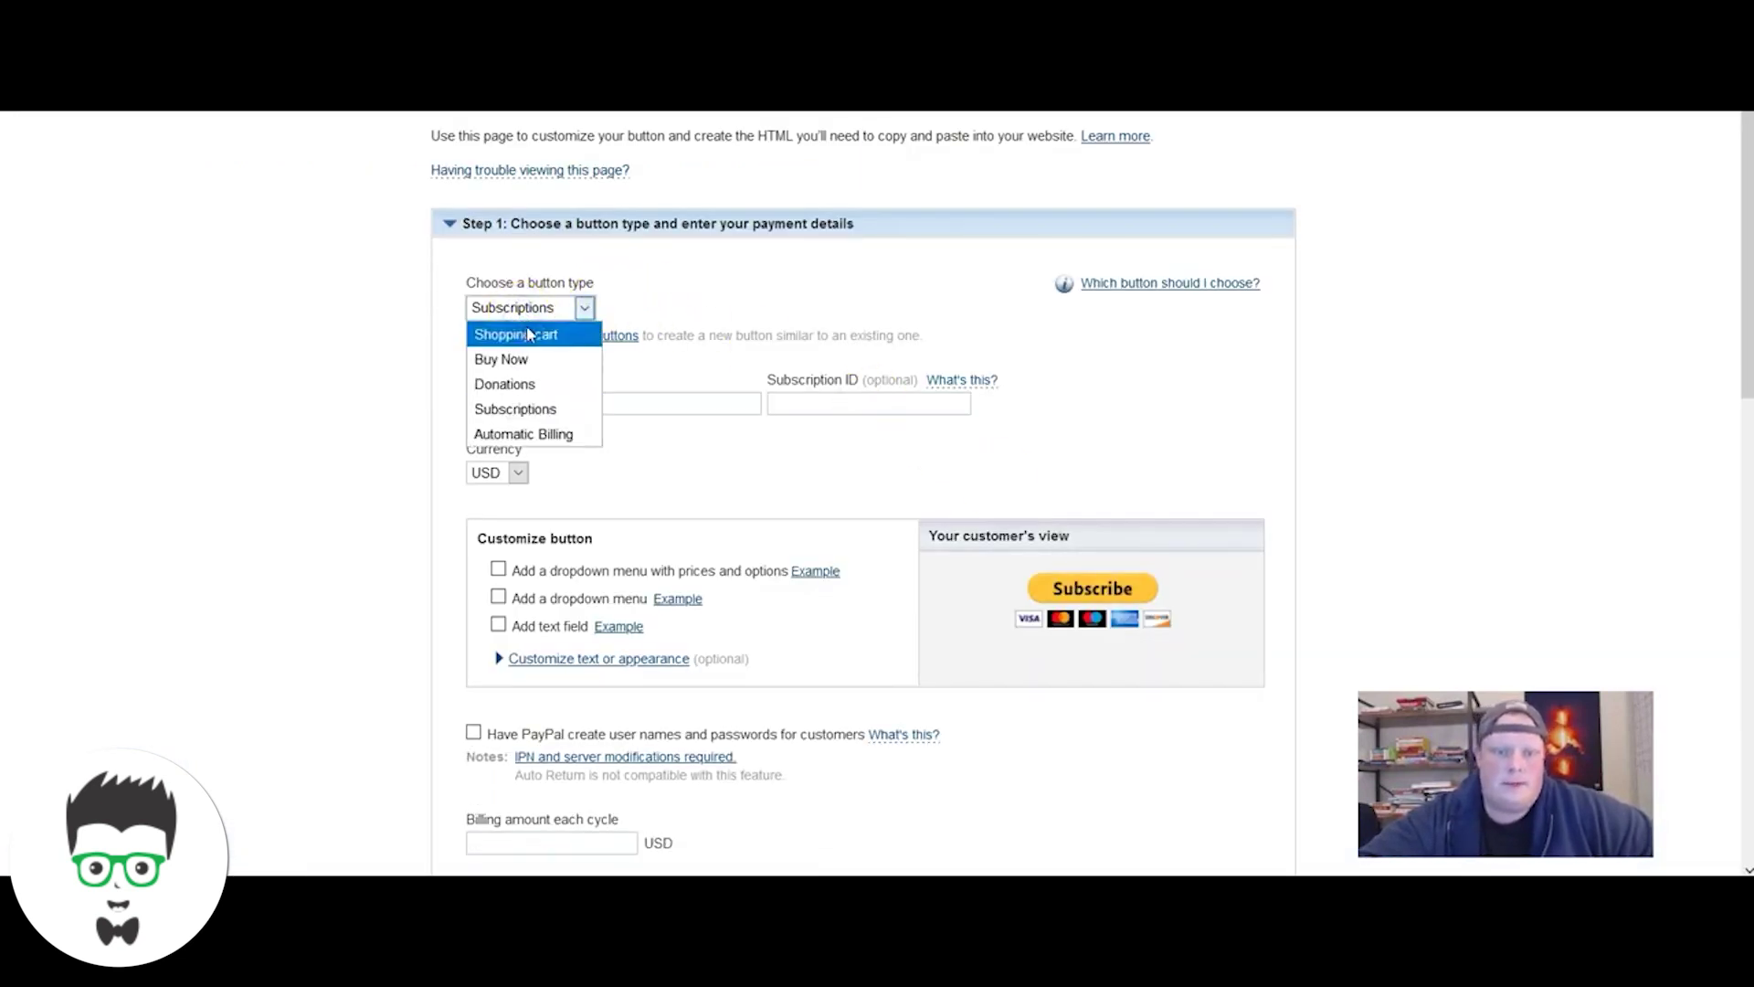
click(561, 409)
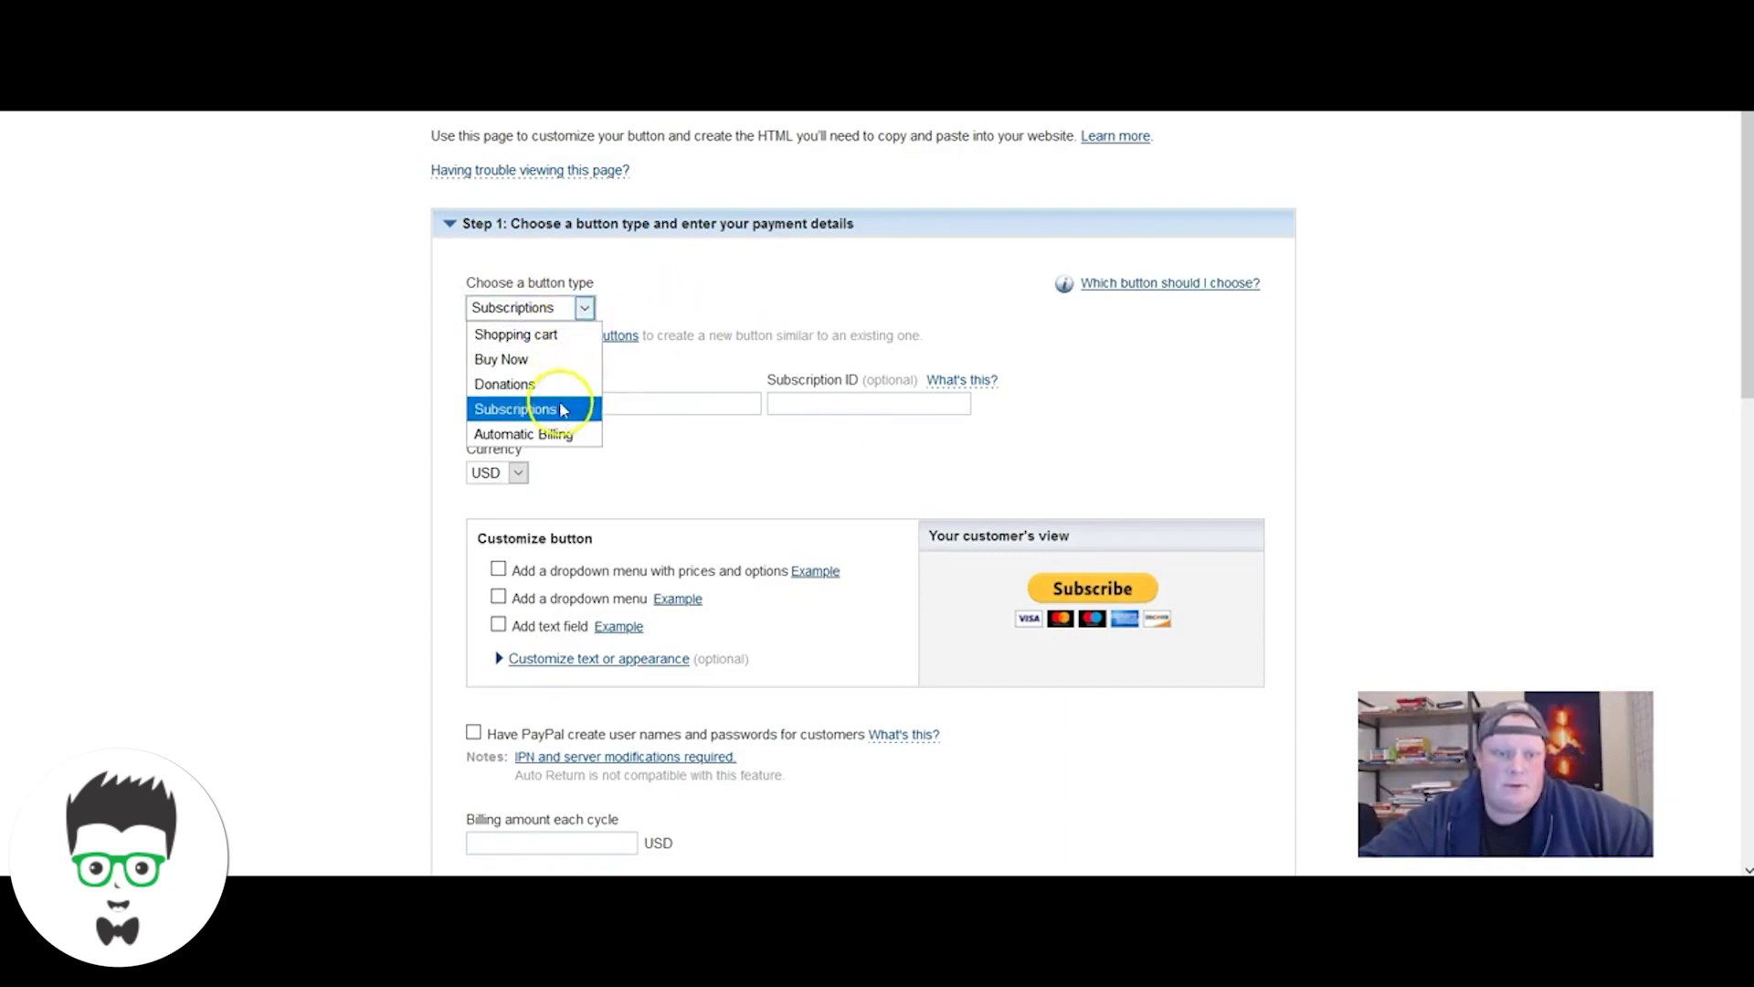
click(545, 409)
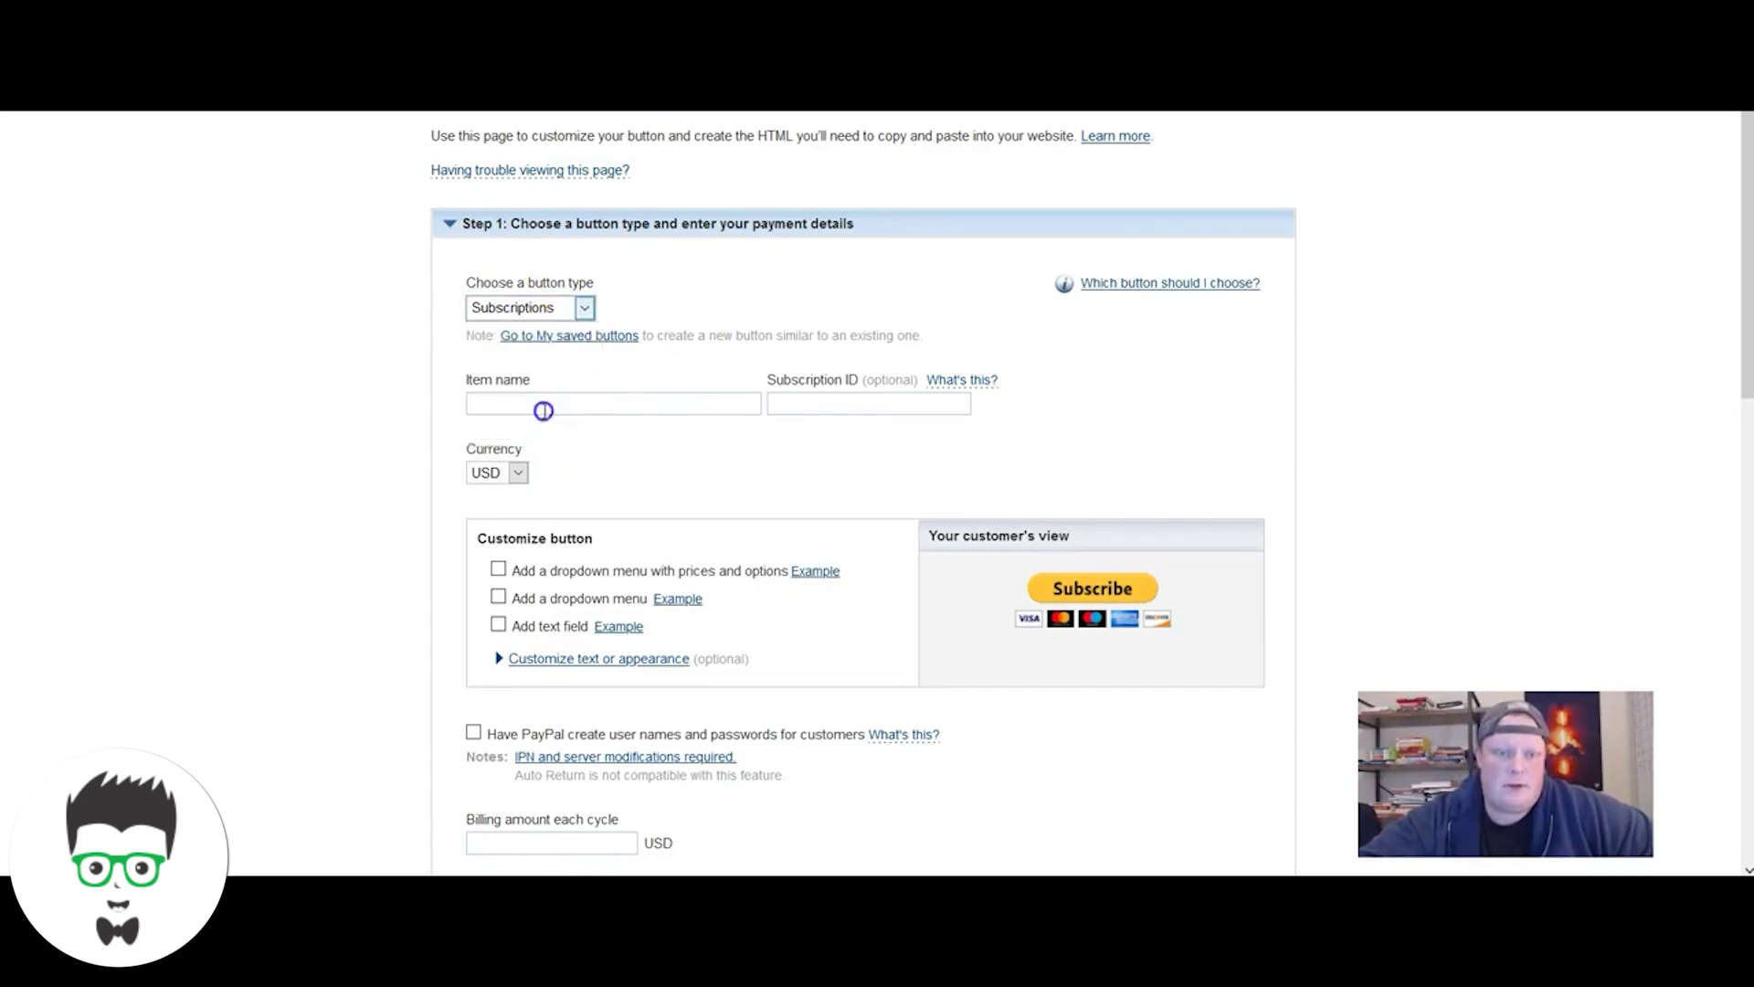
- Enter item name 'PPC managment - ABC Roofing Company' and paste it as the Subscription ID
click(544, 410)
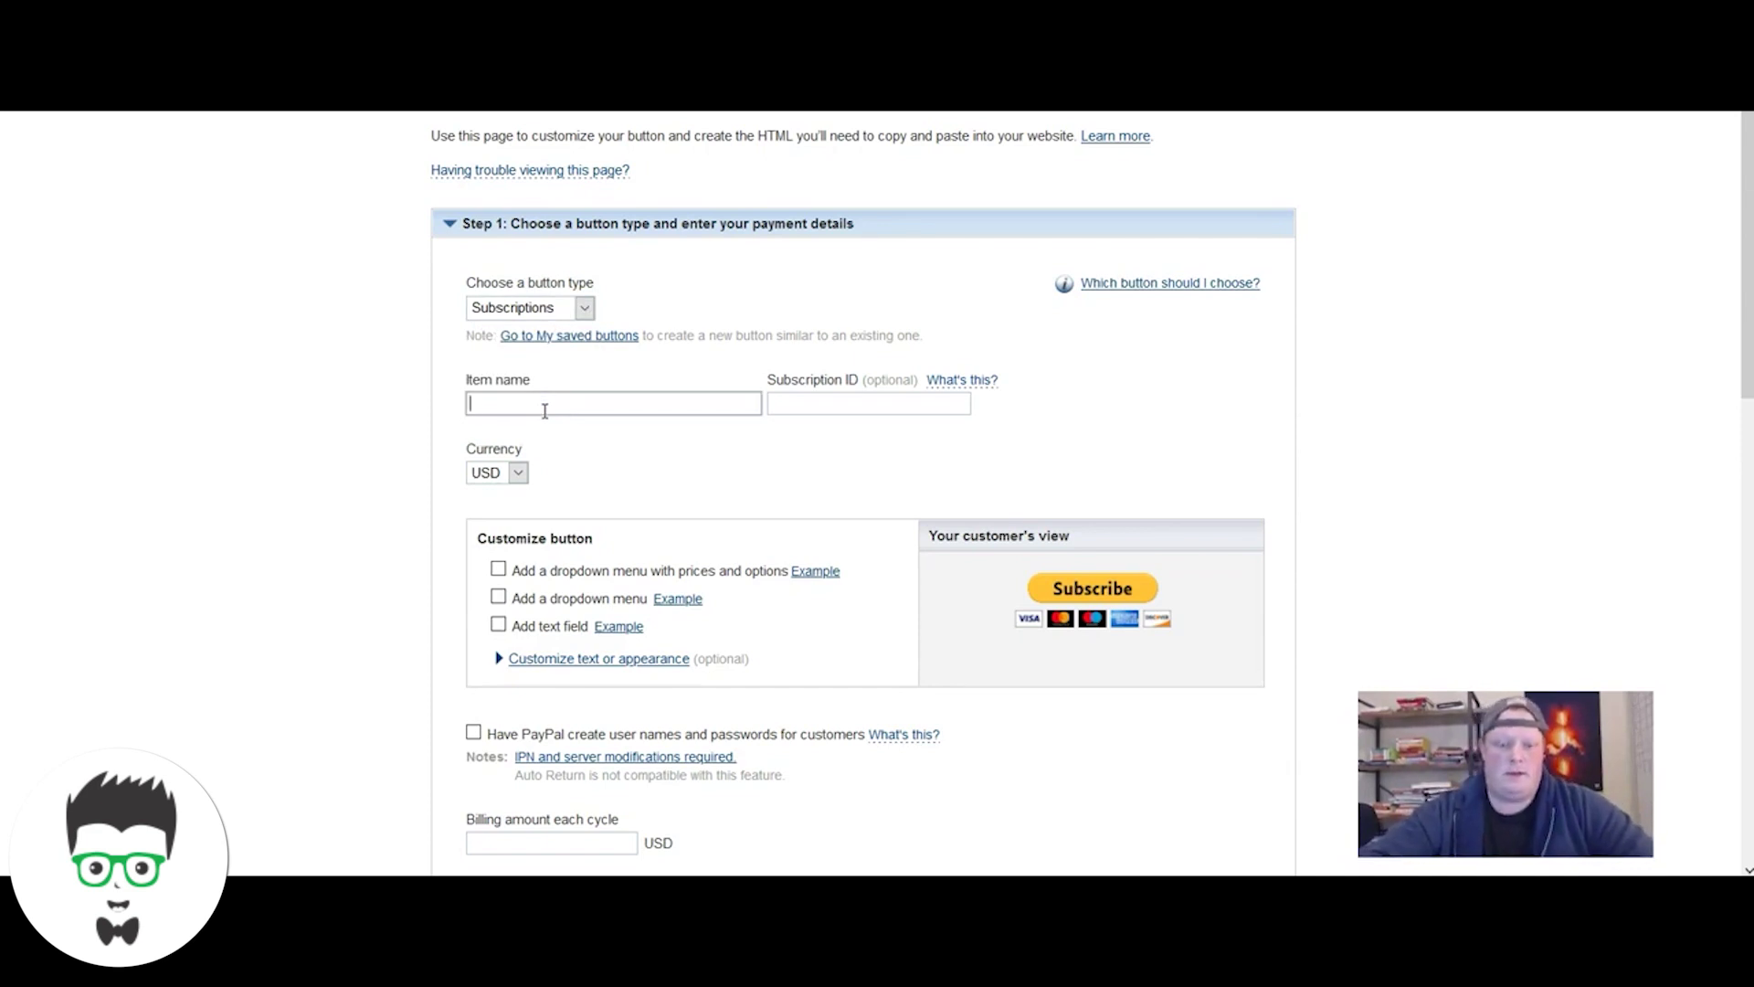
text(PPC ma)
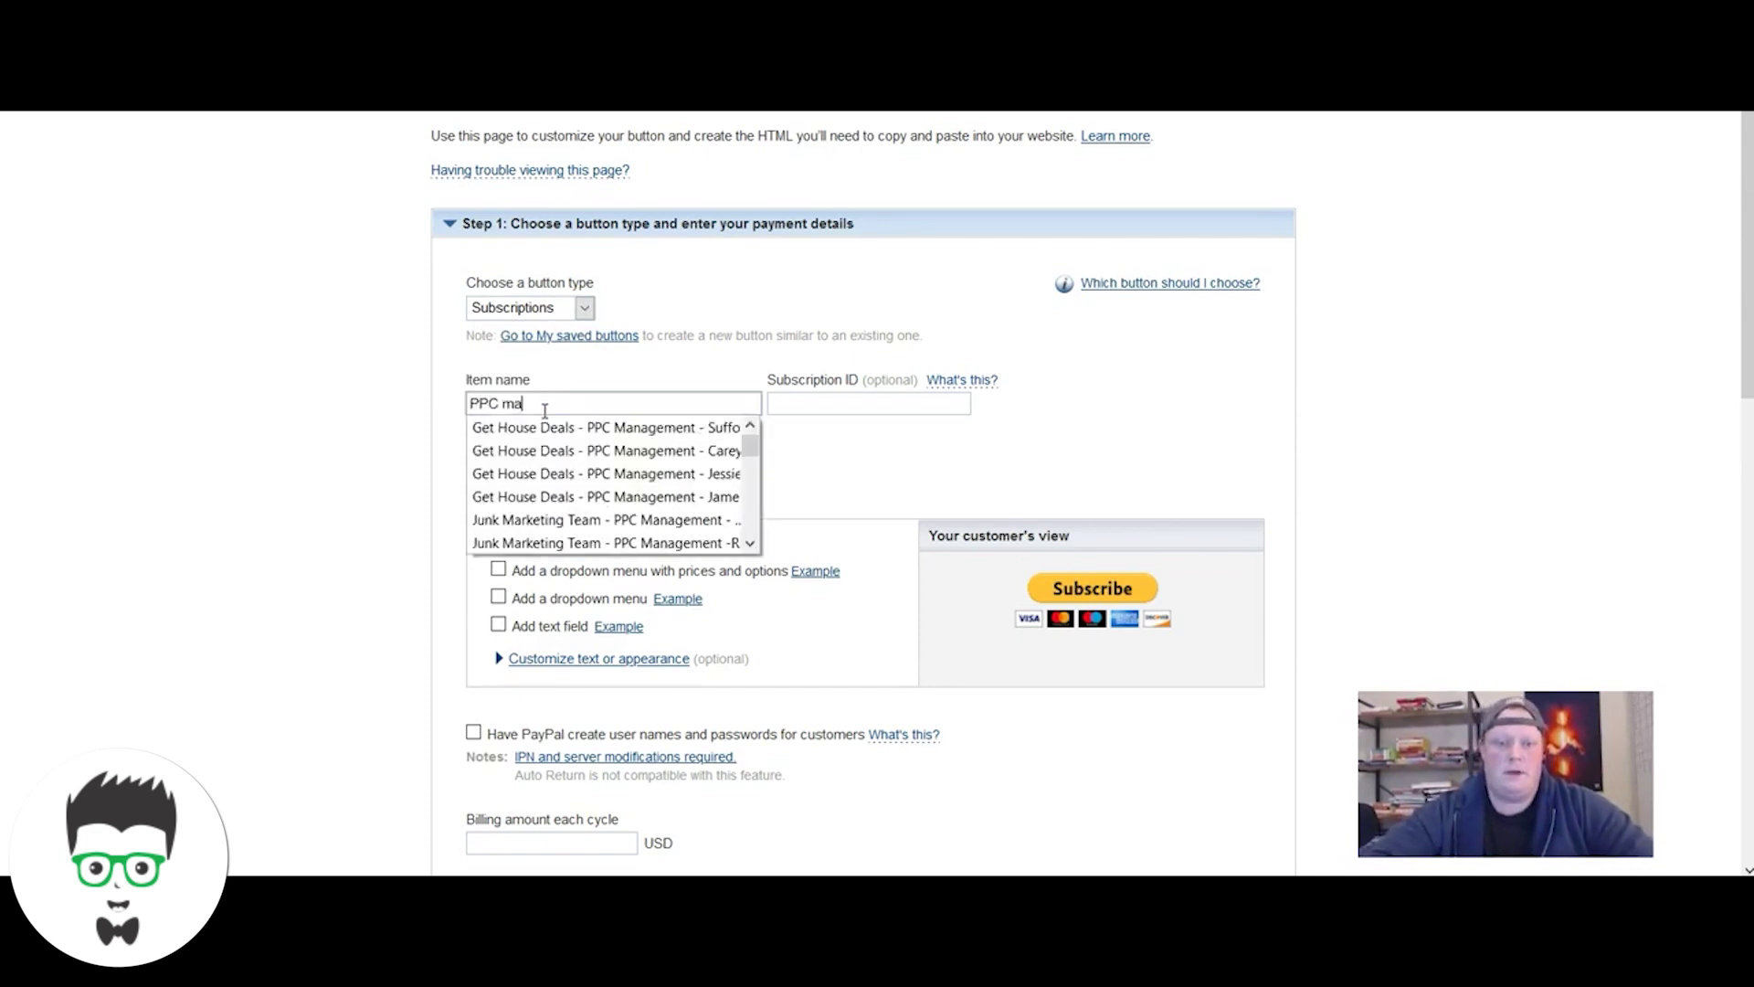
text(nagmeen)
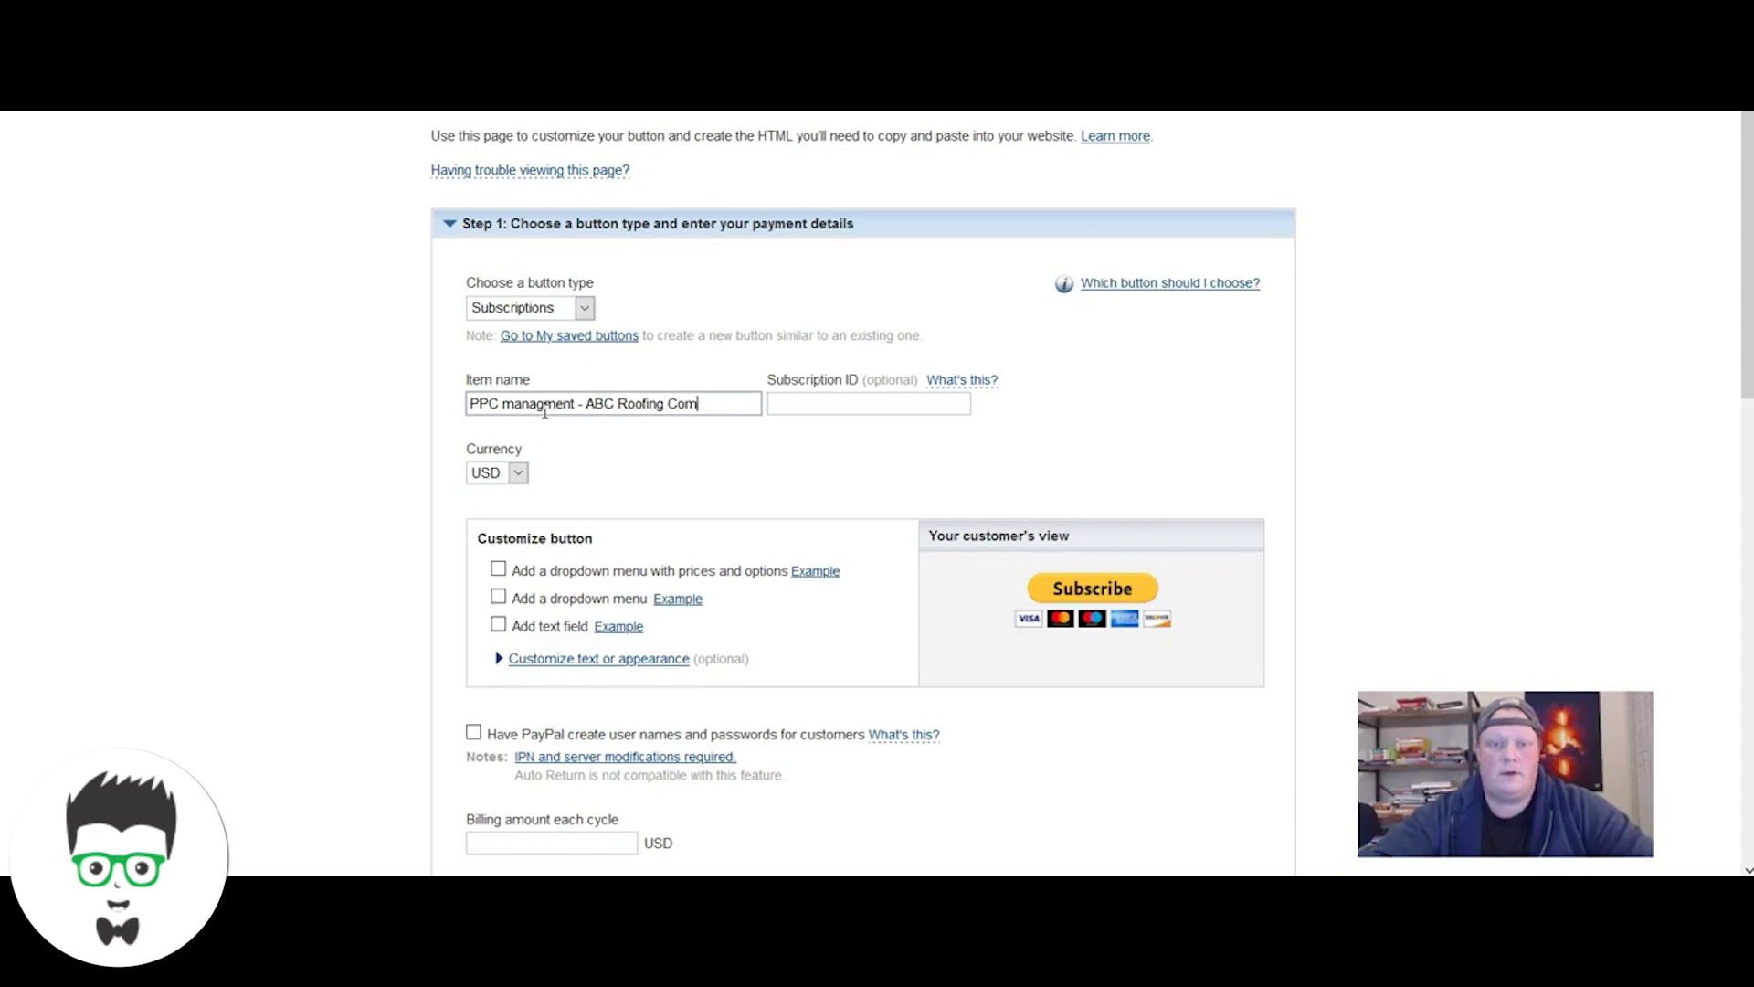
text(y)
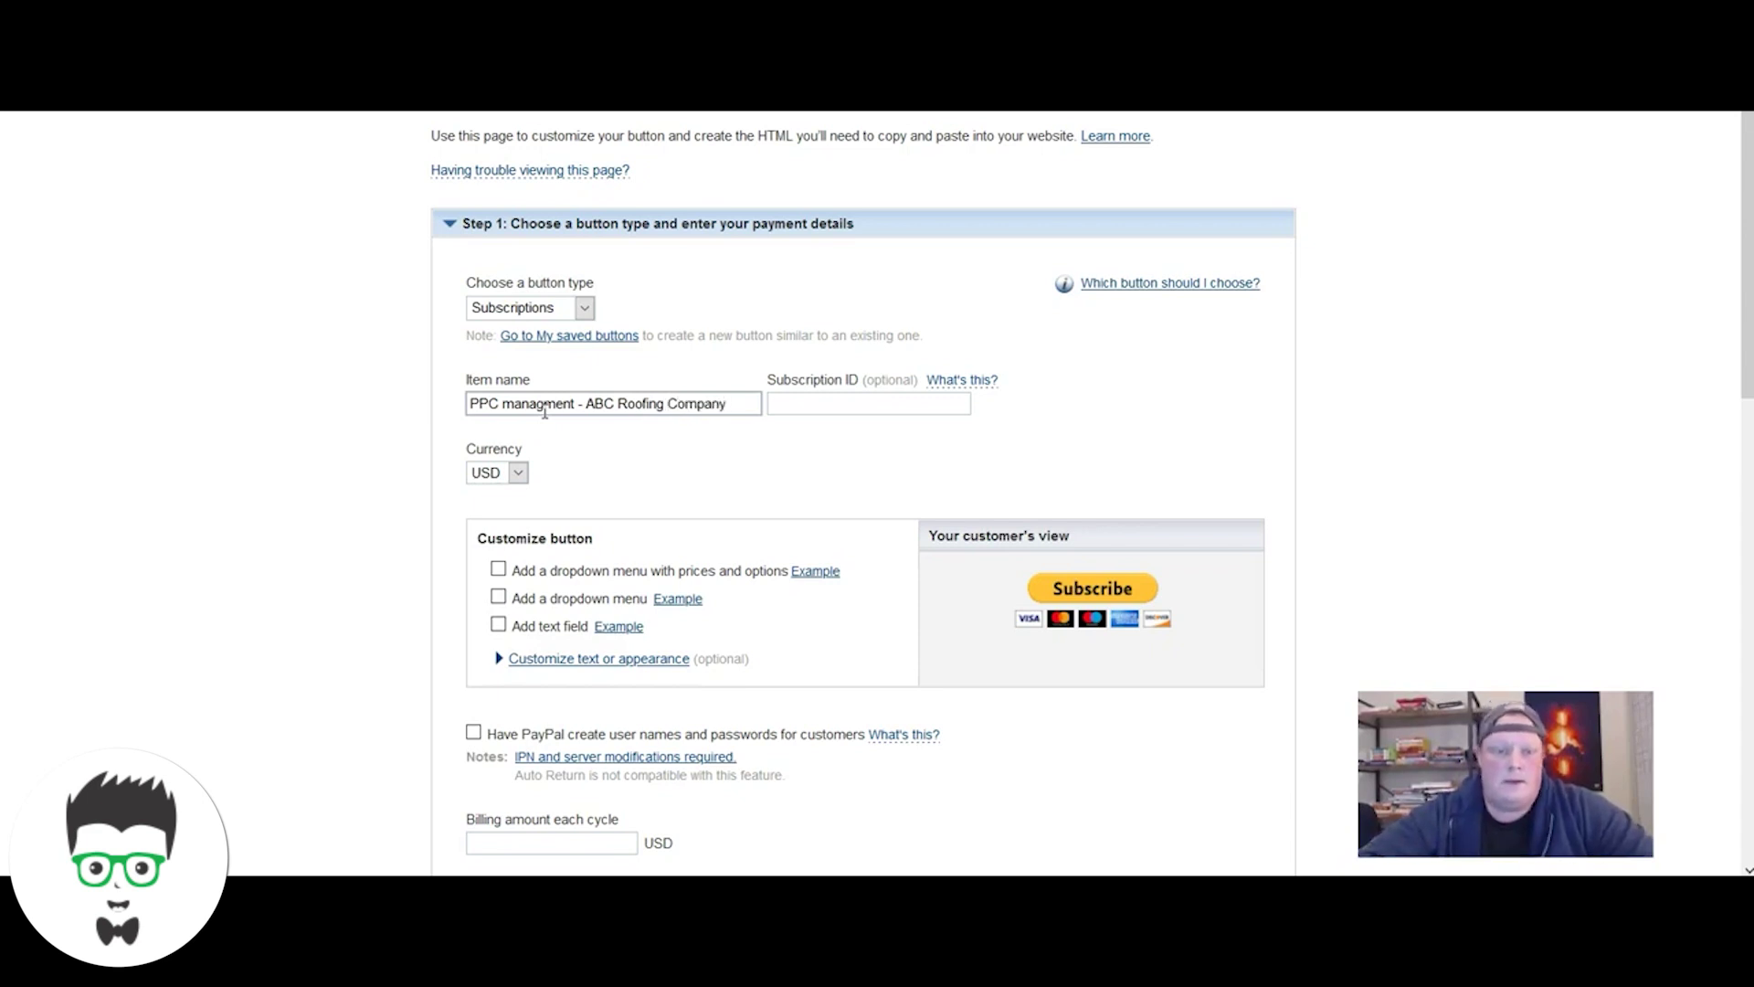
triple_click(544, 412)
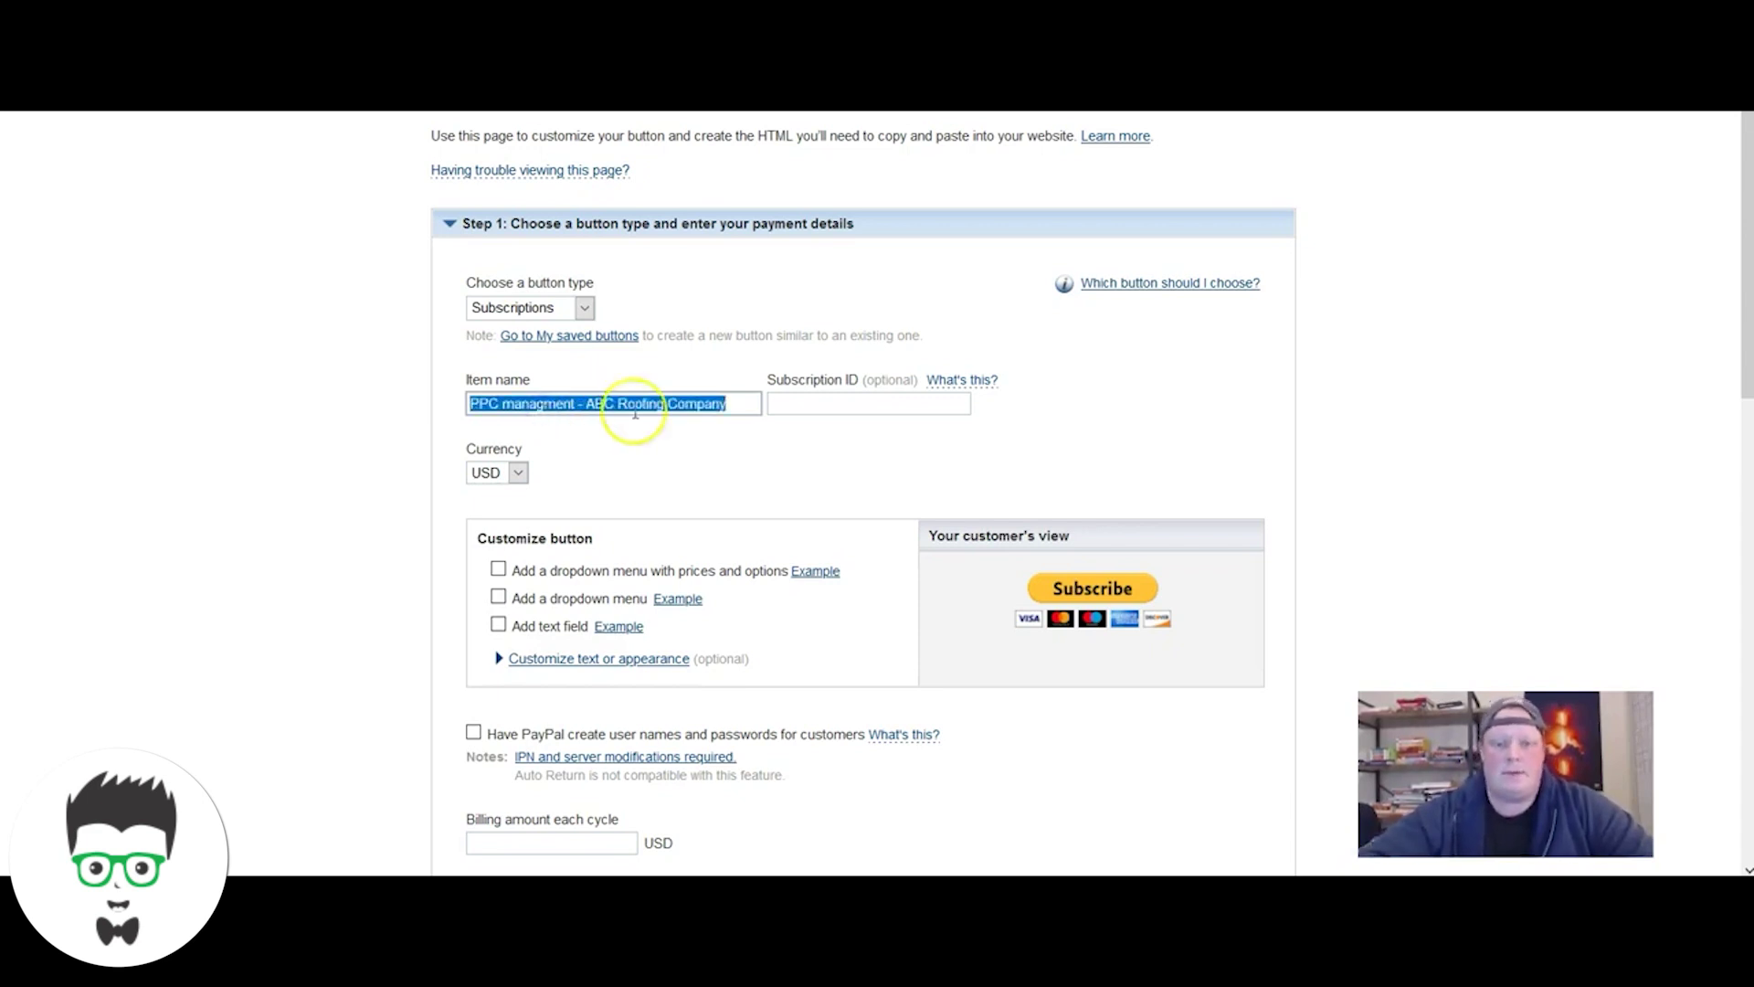
click(783, 404)
text(PPC managment - ABC Roofing Company)
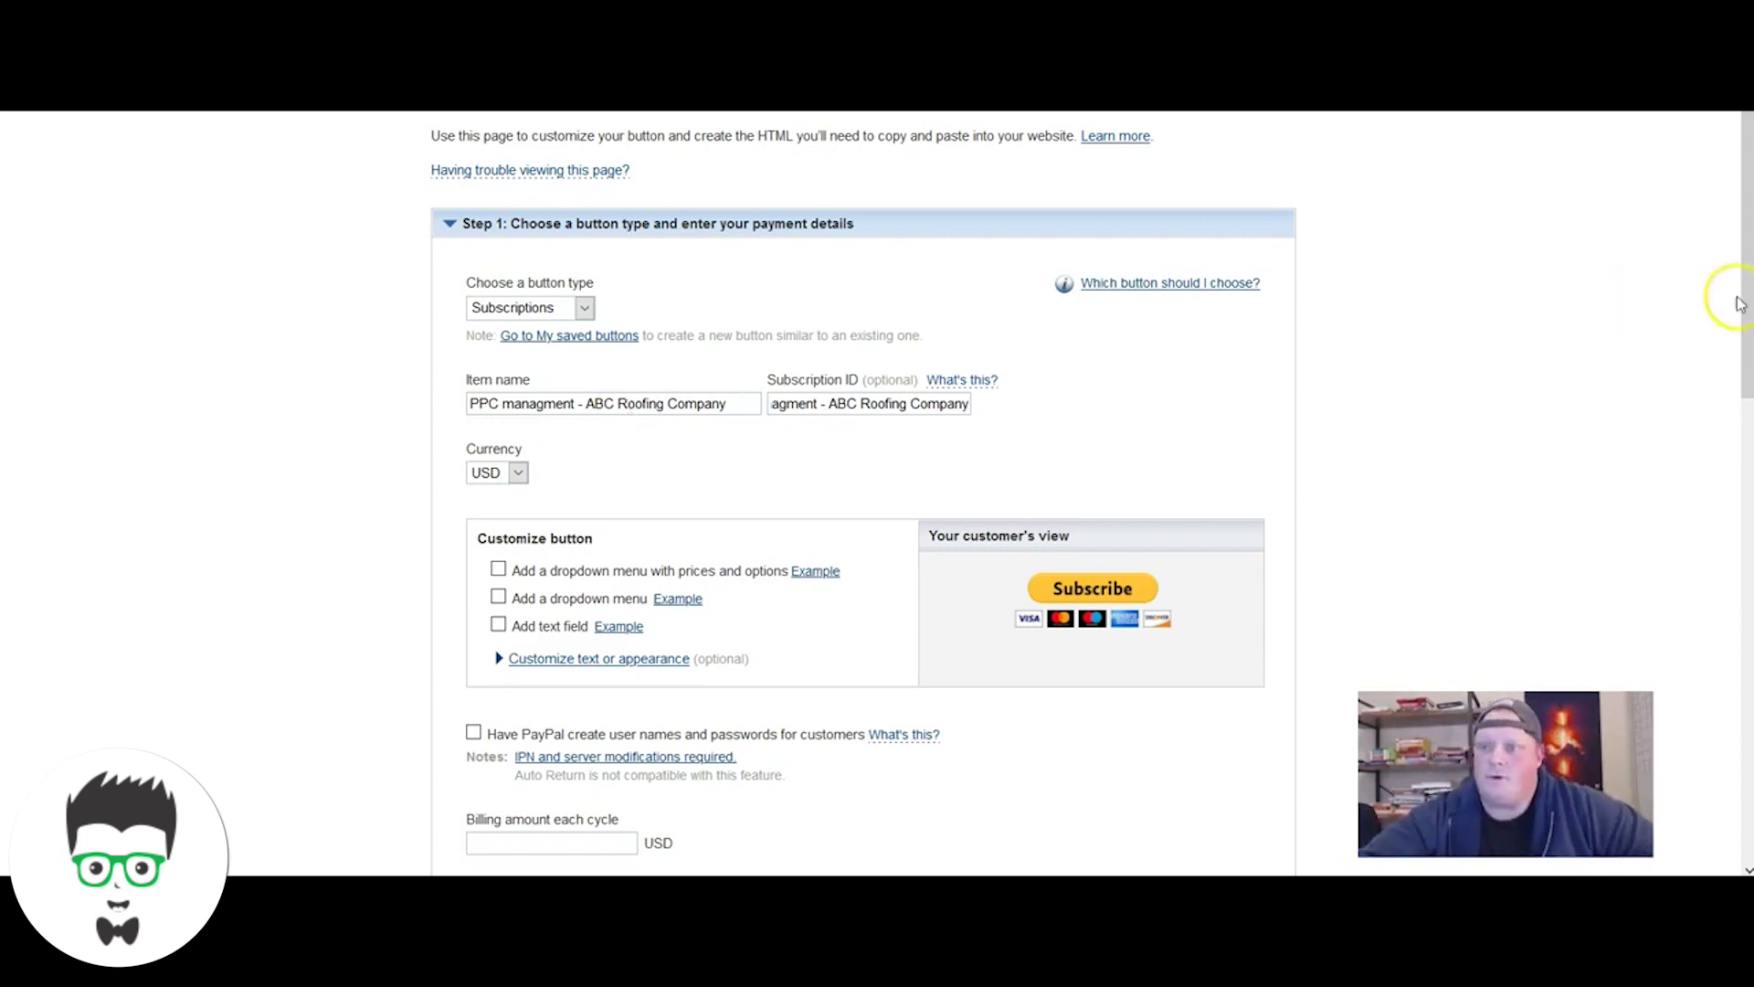
- Keep USD as the currency and set the billing amount to 1,000.00 per cycle
drag(1745, 292, 1745, 407)
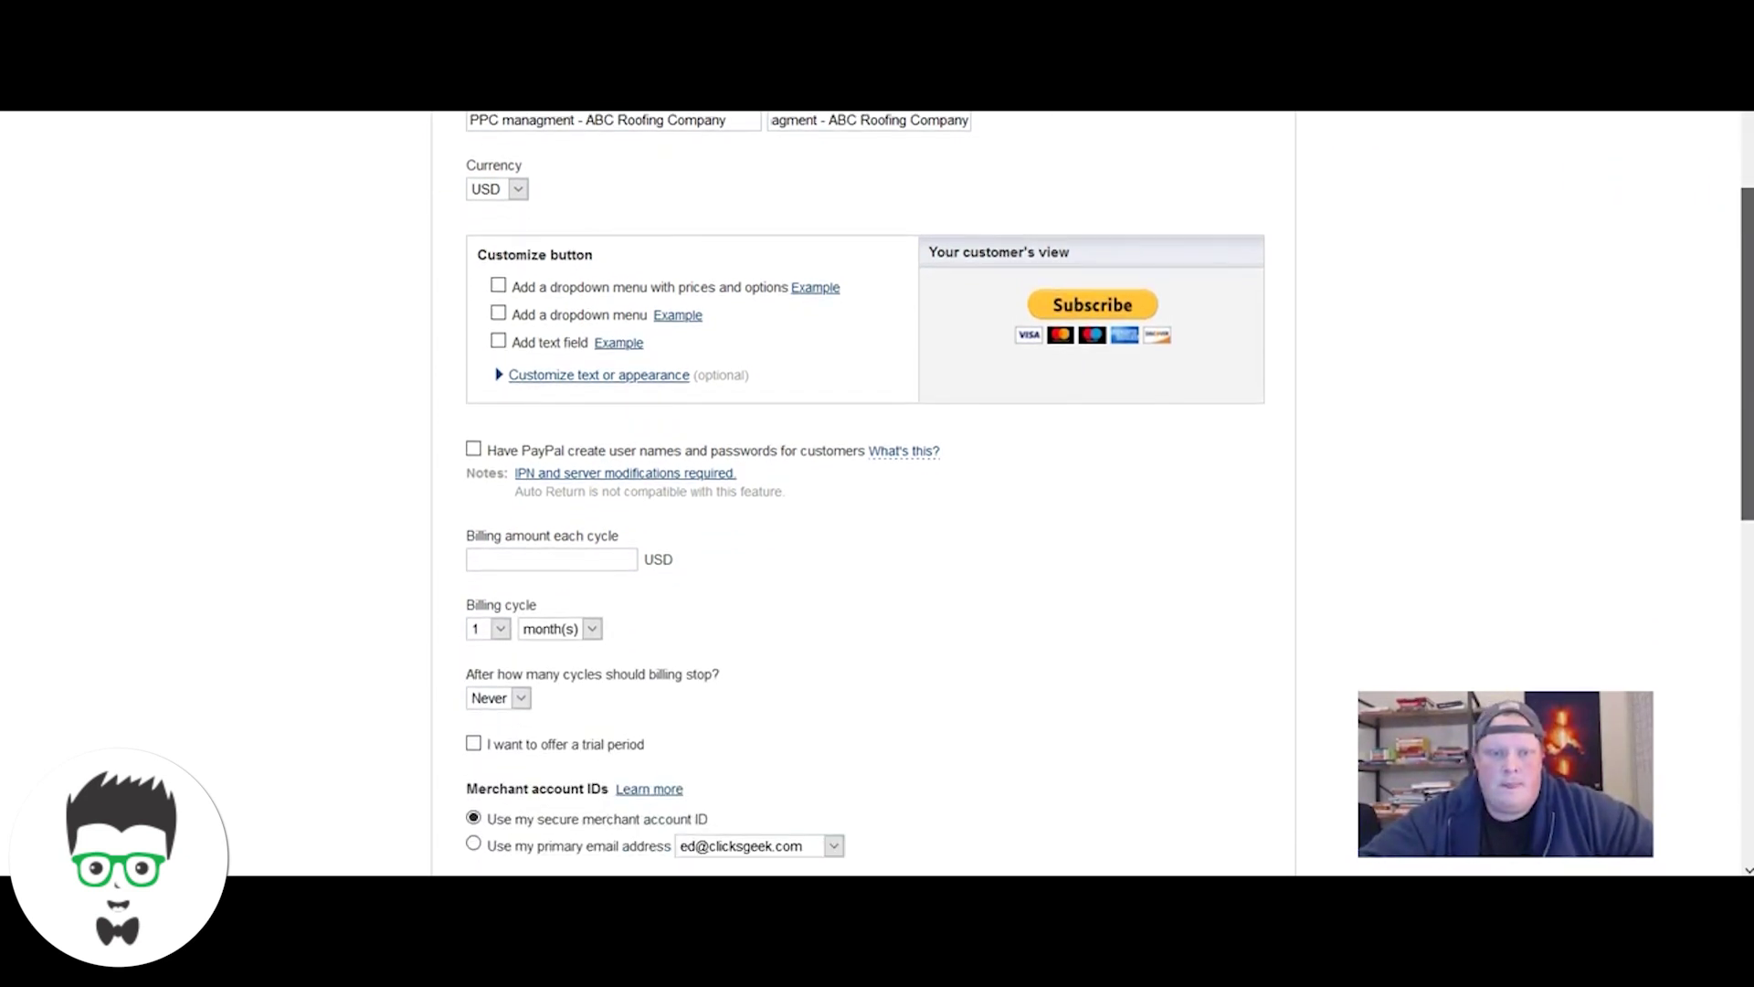
click(519, 188)
click(519, 207)
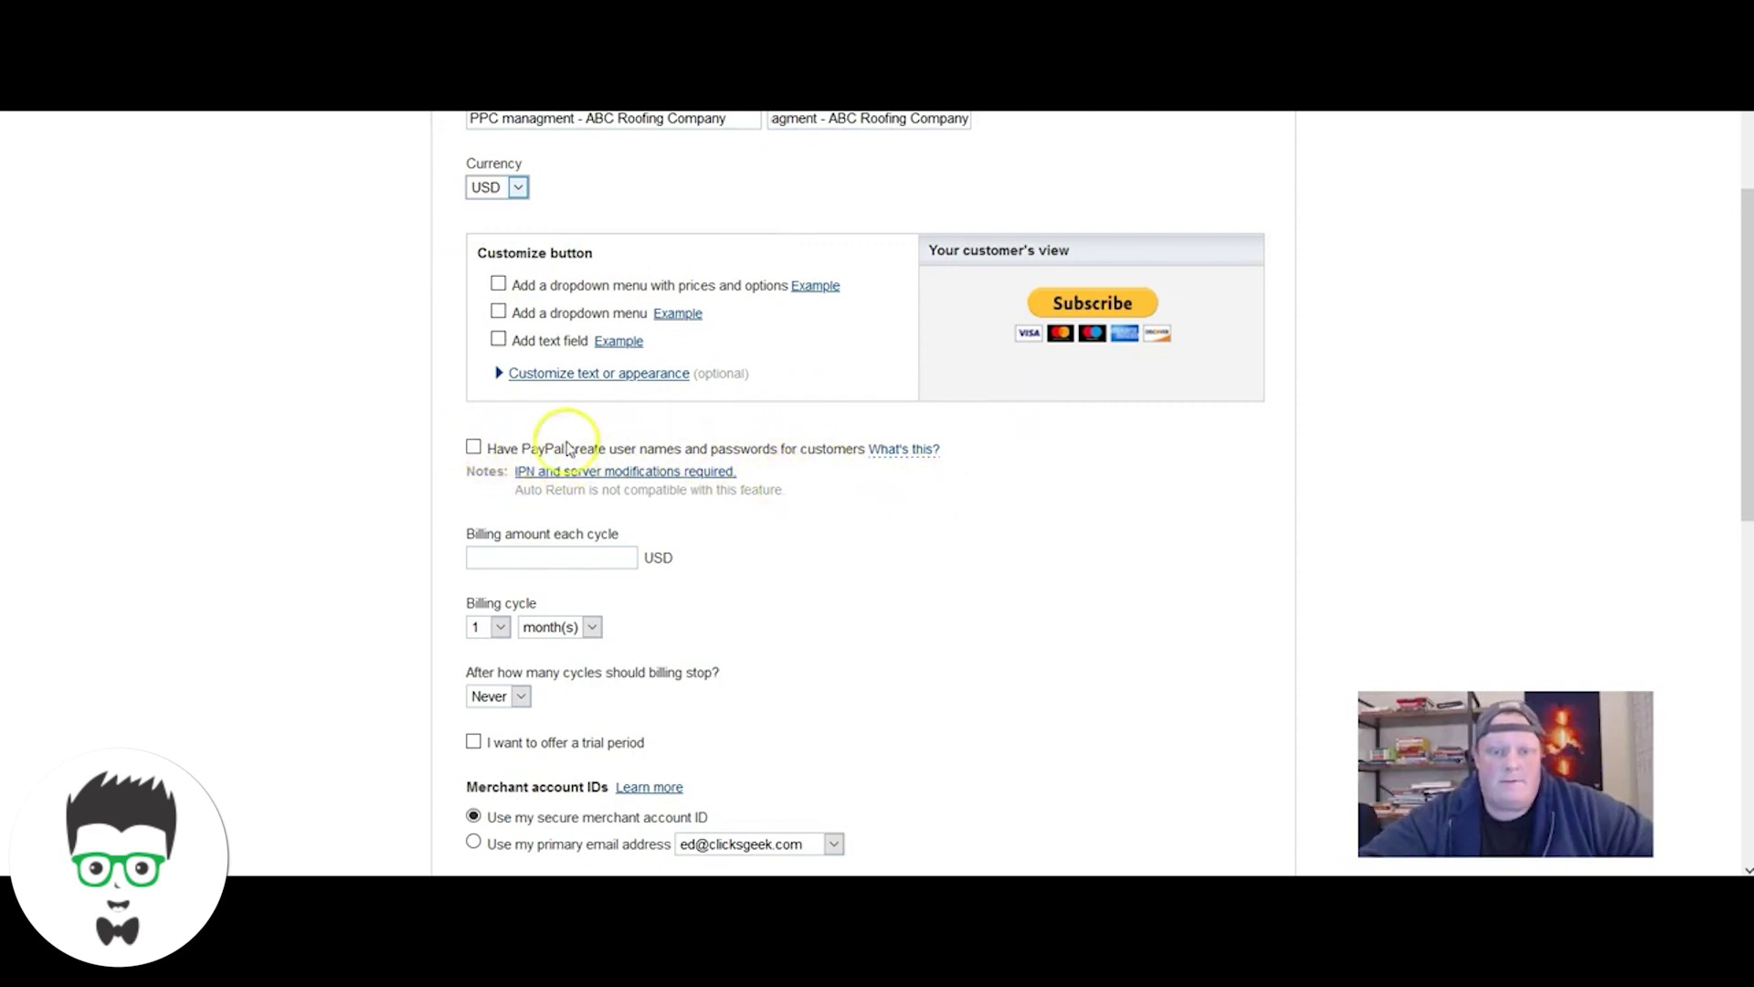
click(474, 447)
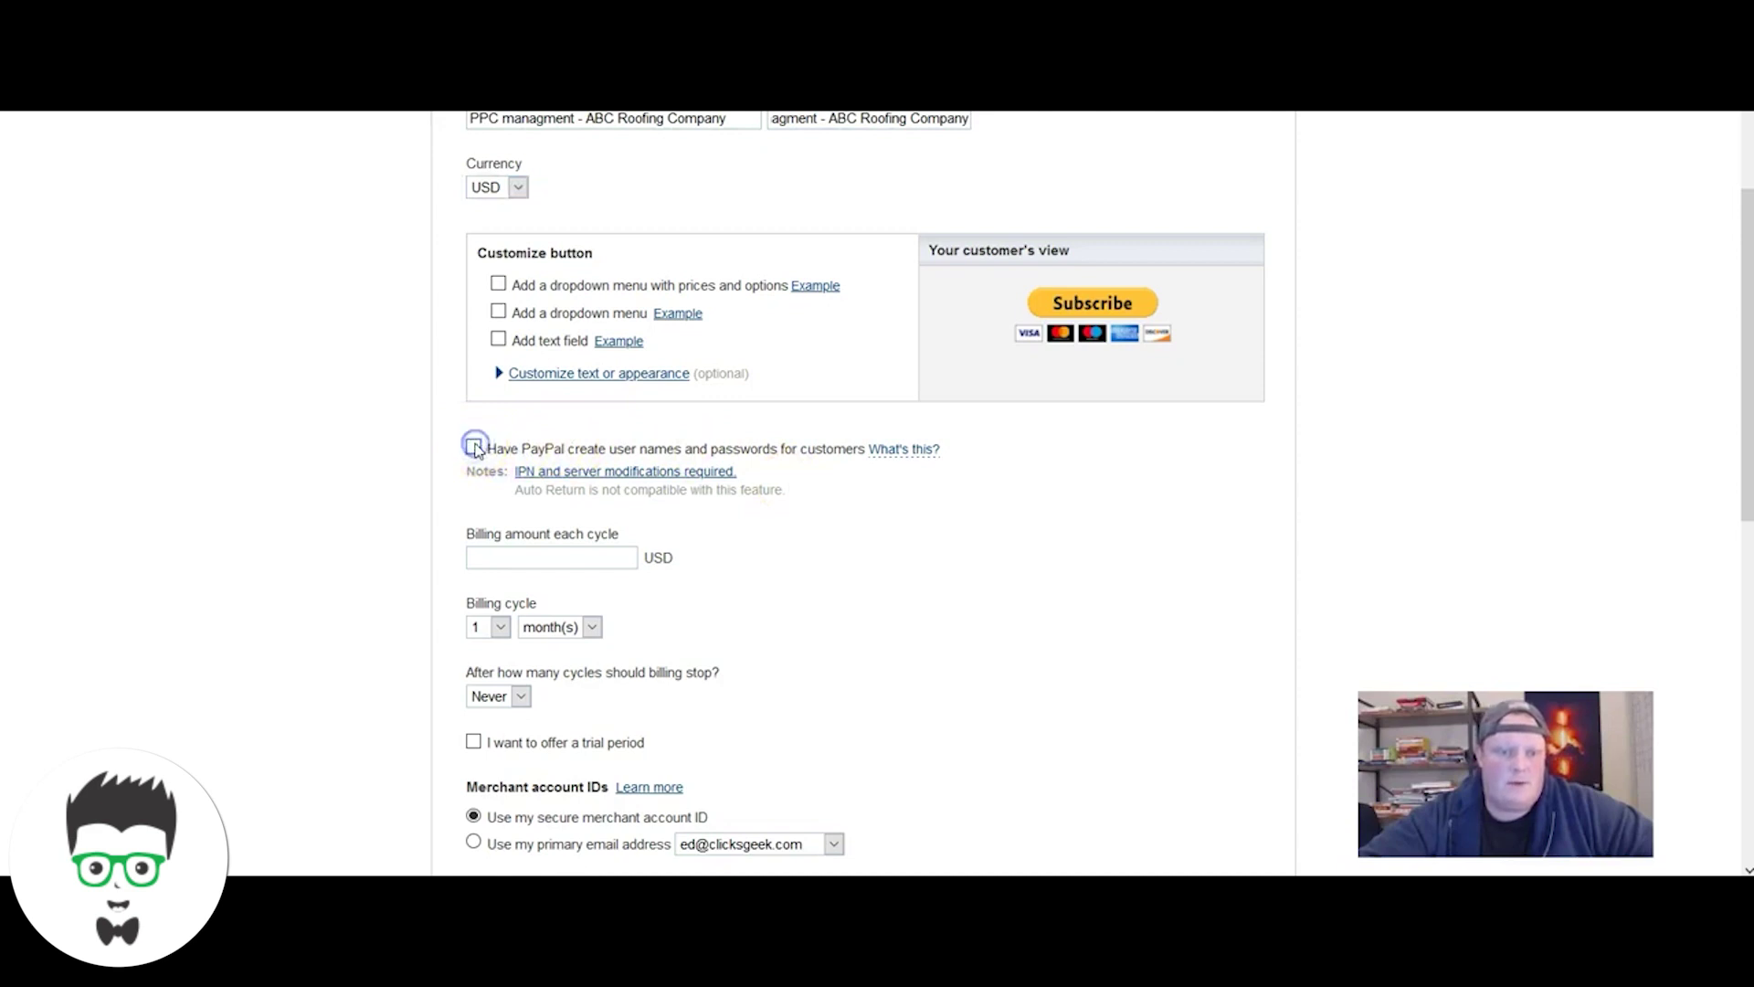
click(554, 559)
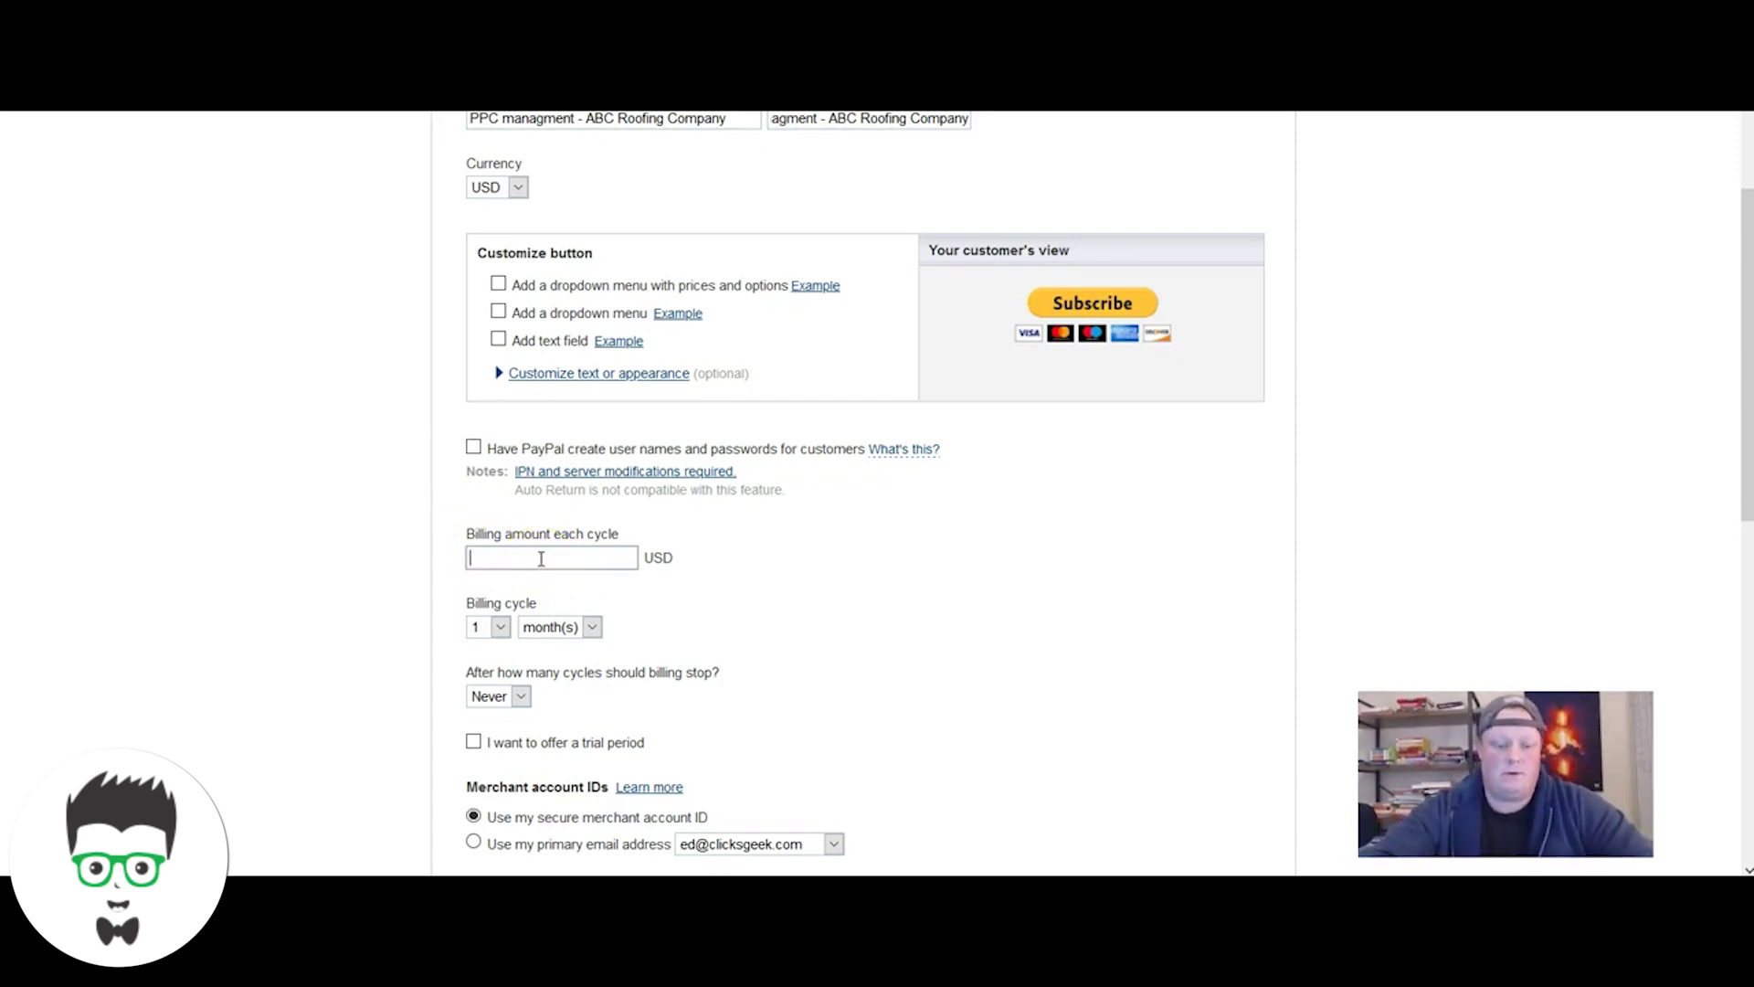
text(1,000)
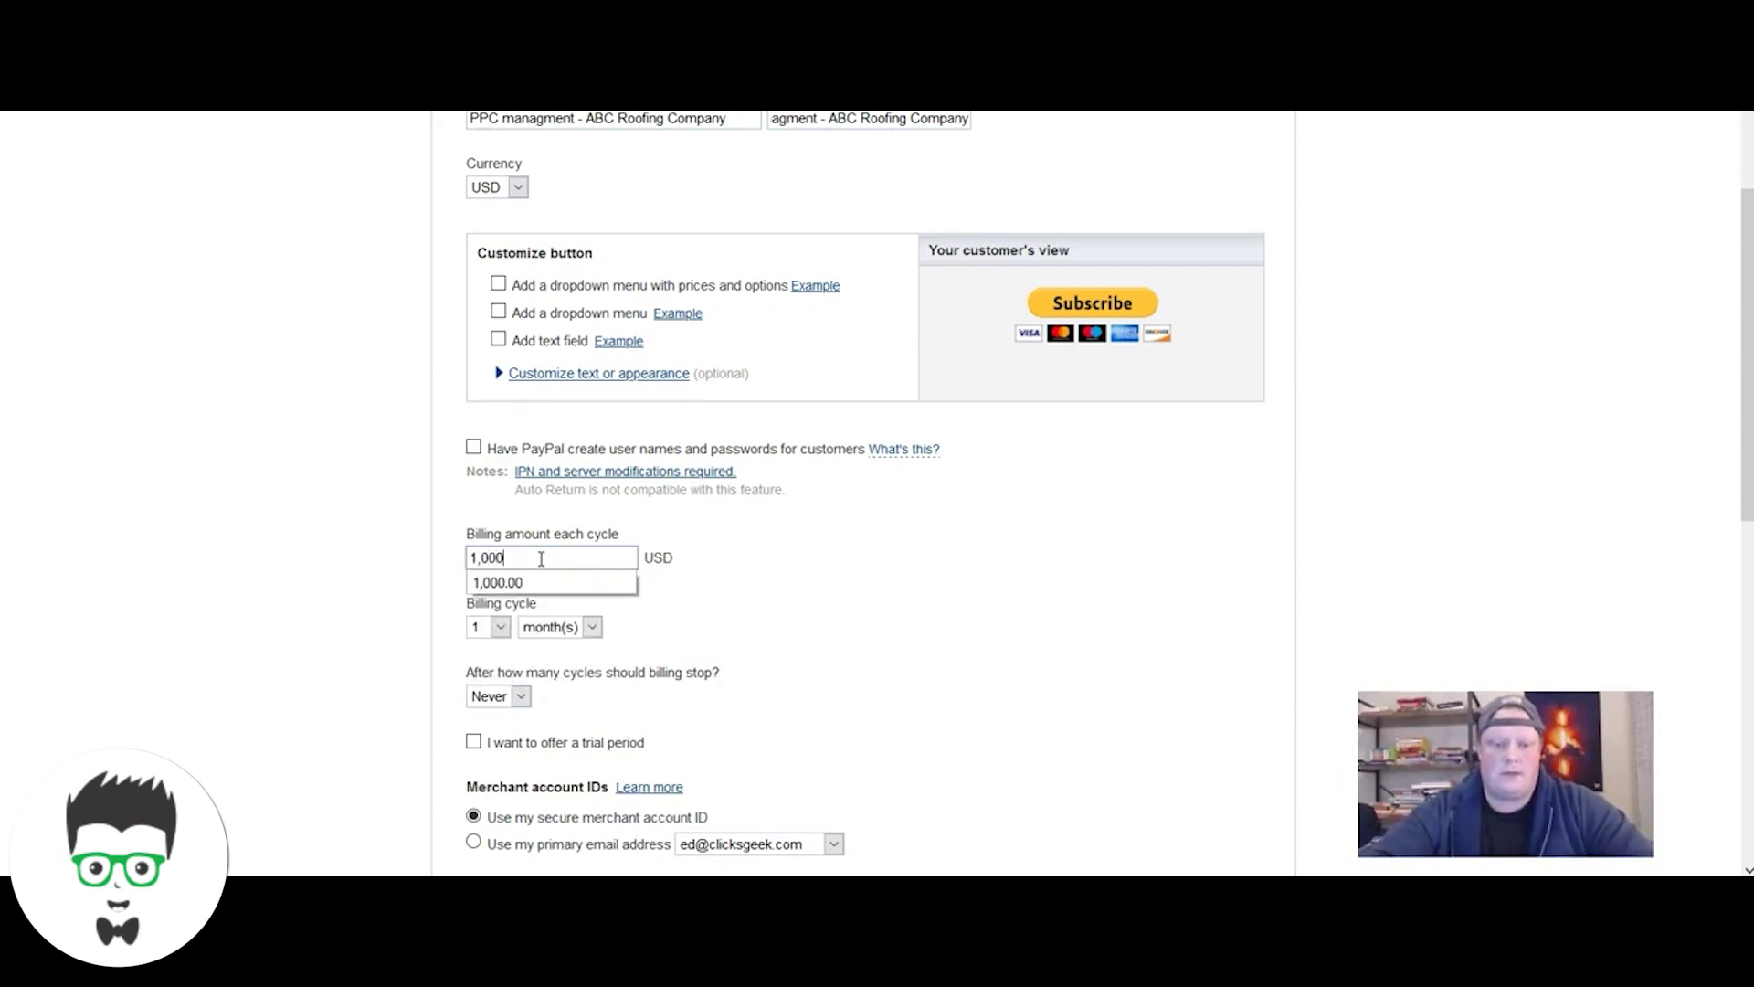
click(530, 583)
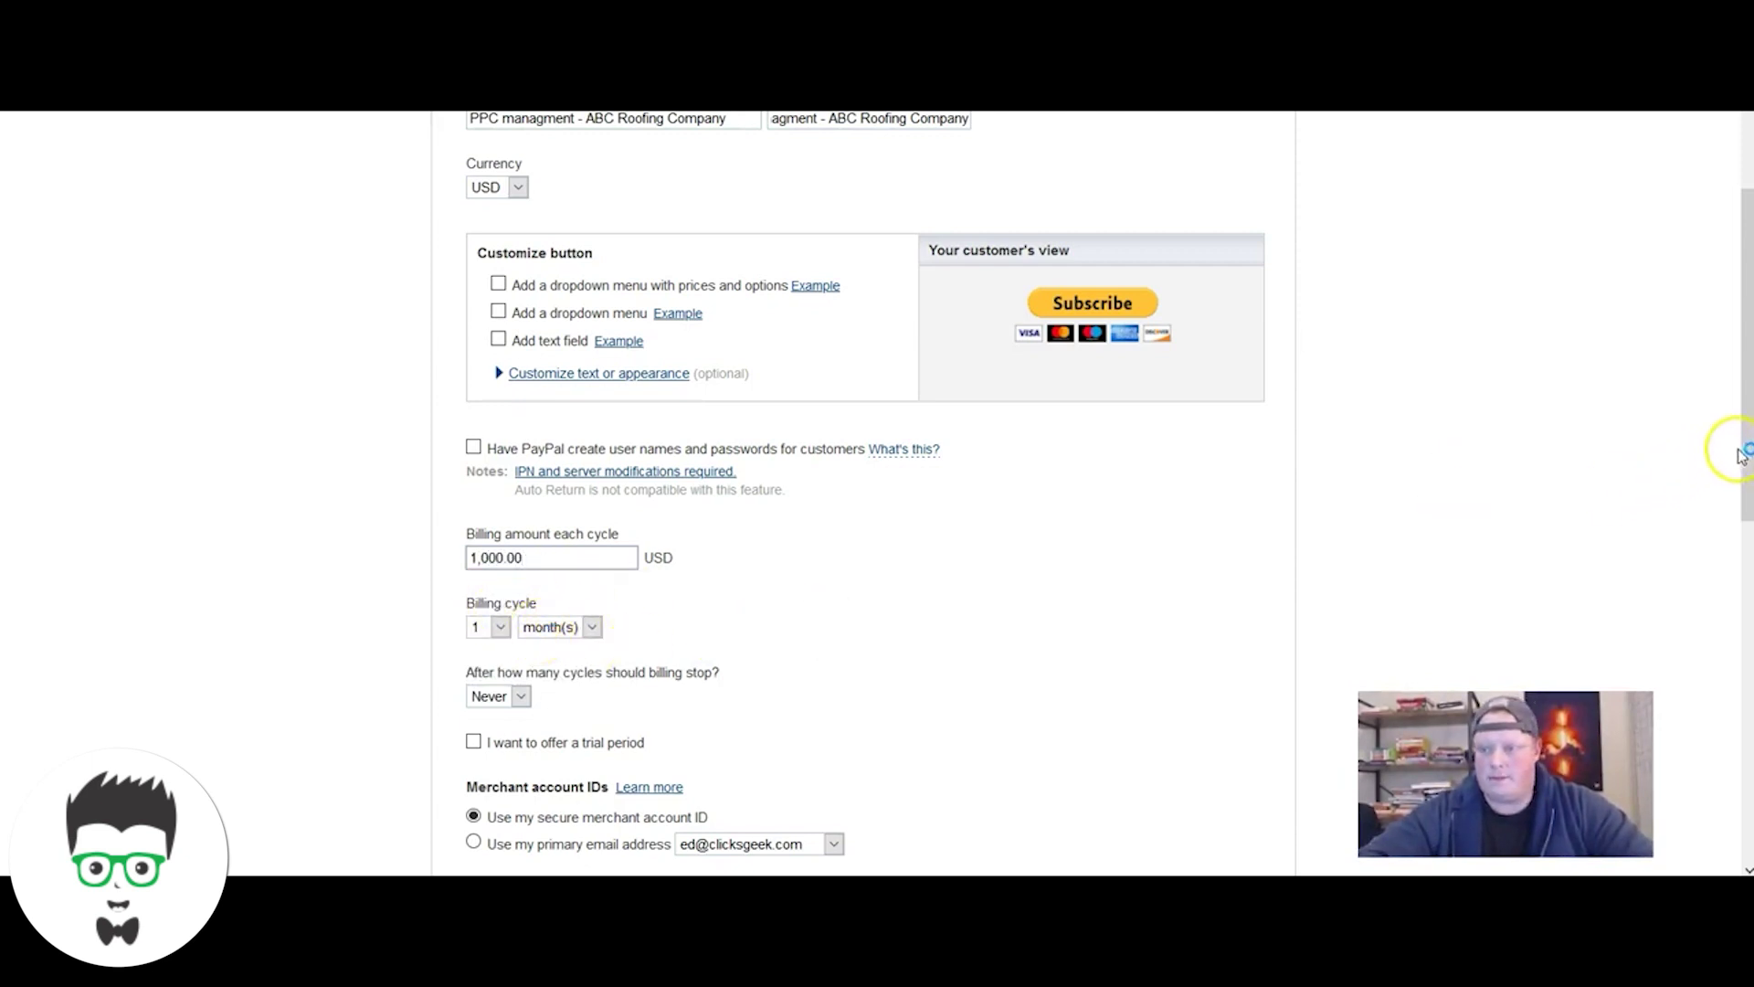
scroll(1741, 454, down, 3)
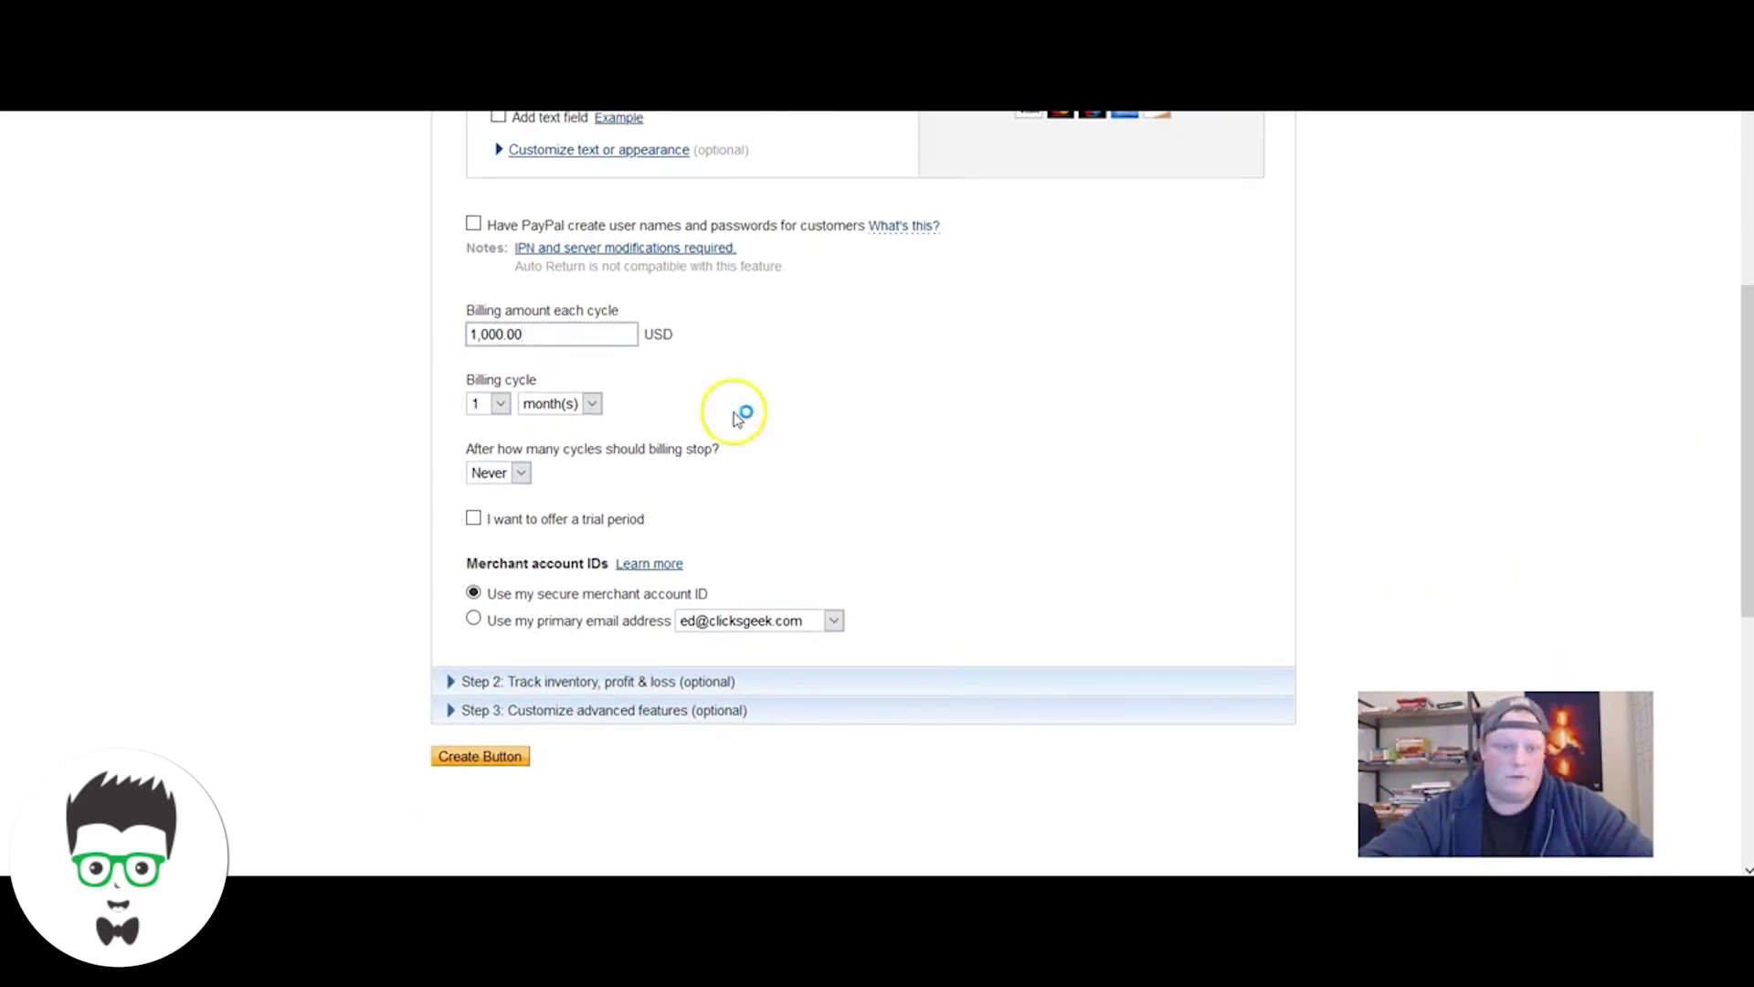
click(501, 403)
click(543, 403)
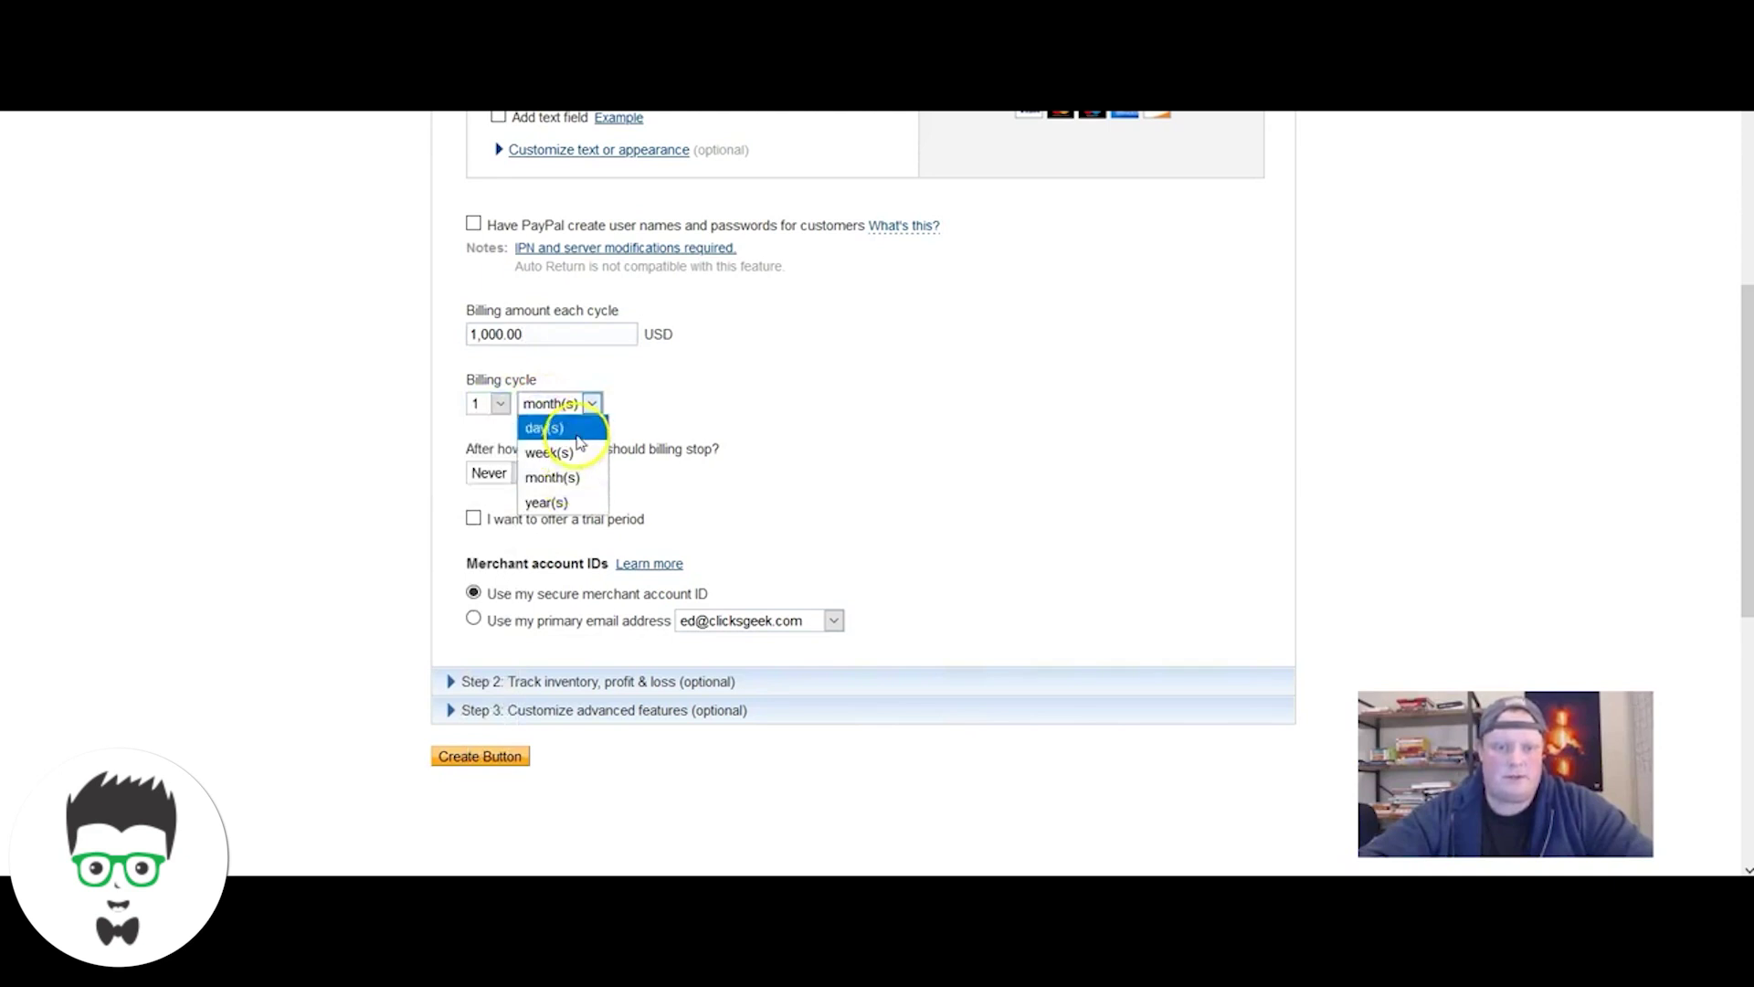
click(566, 429)
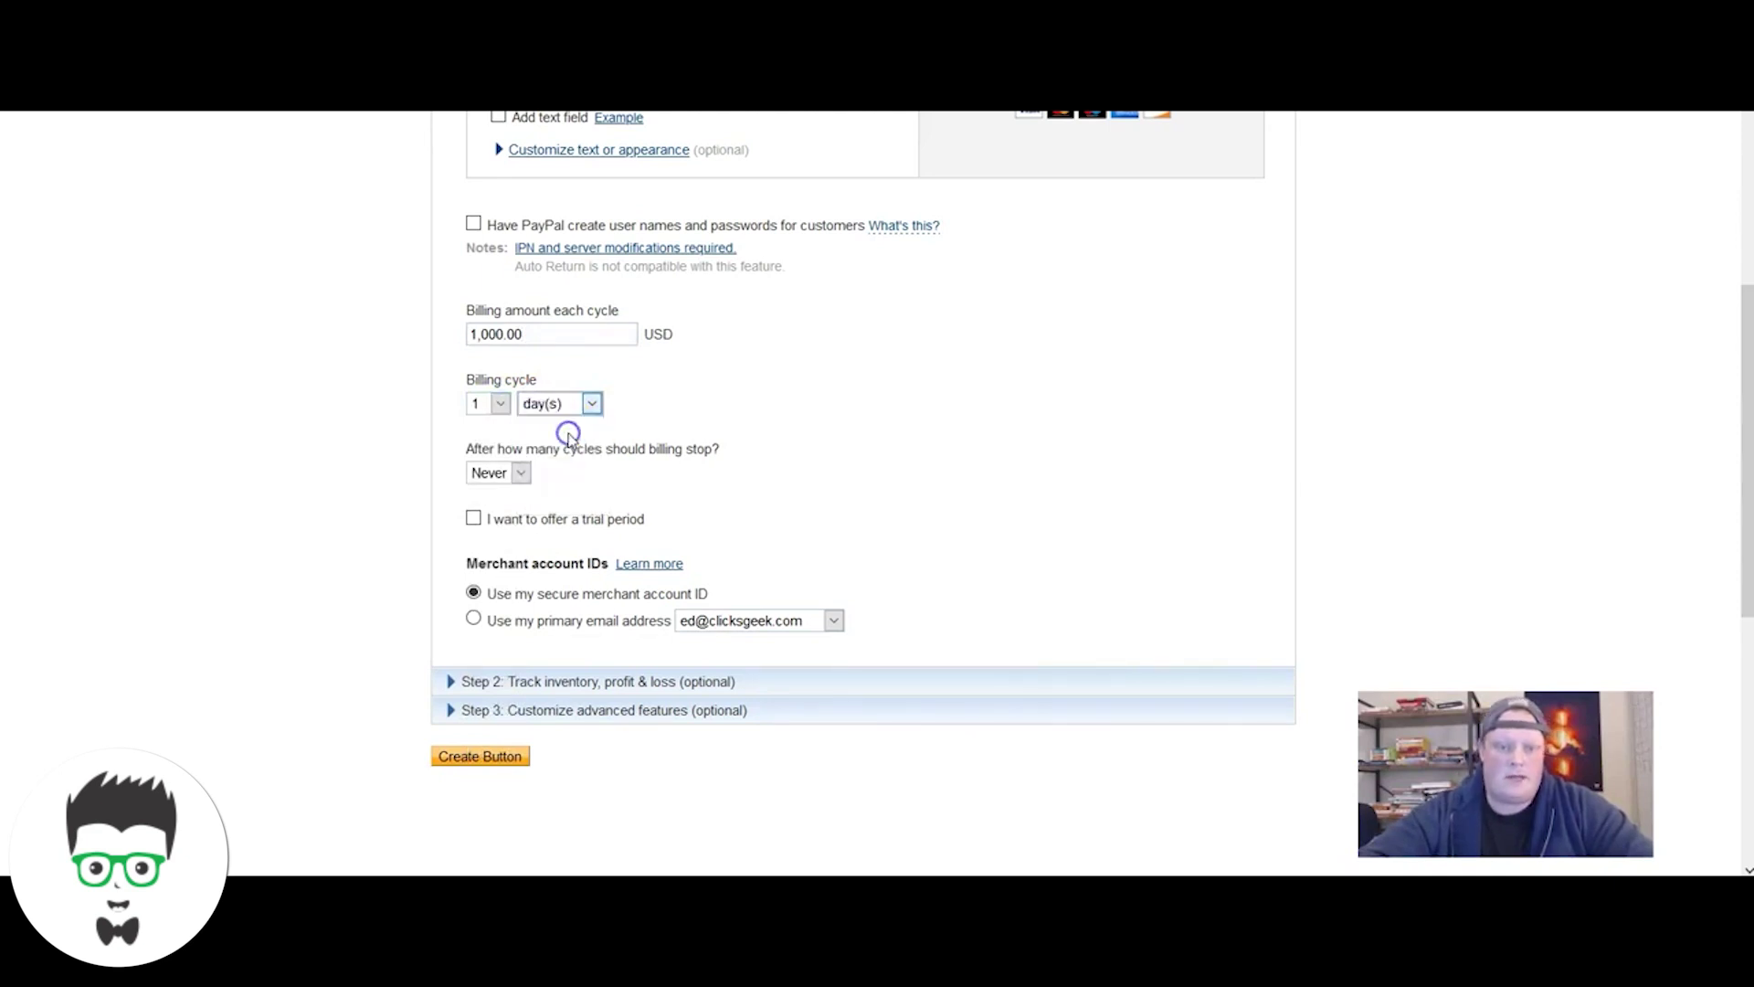
click(504, 405)
drag(512, 473, 520, 658)
click(489, 864)
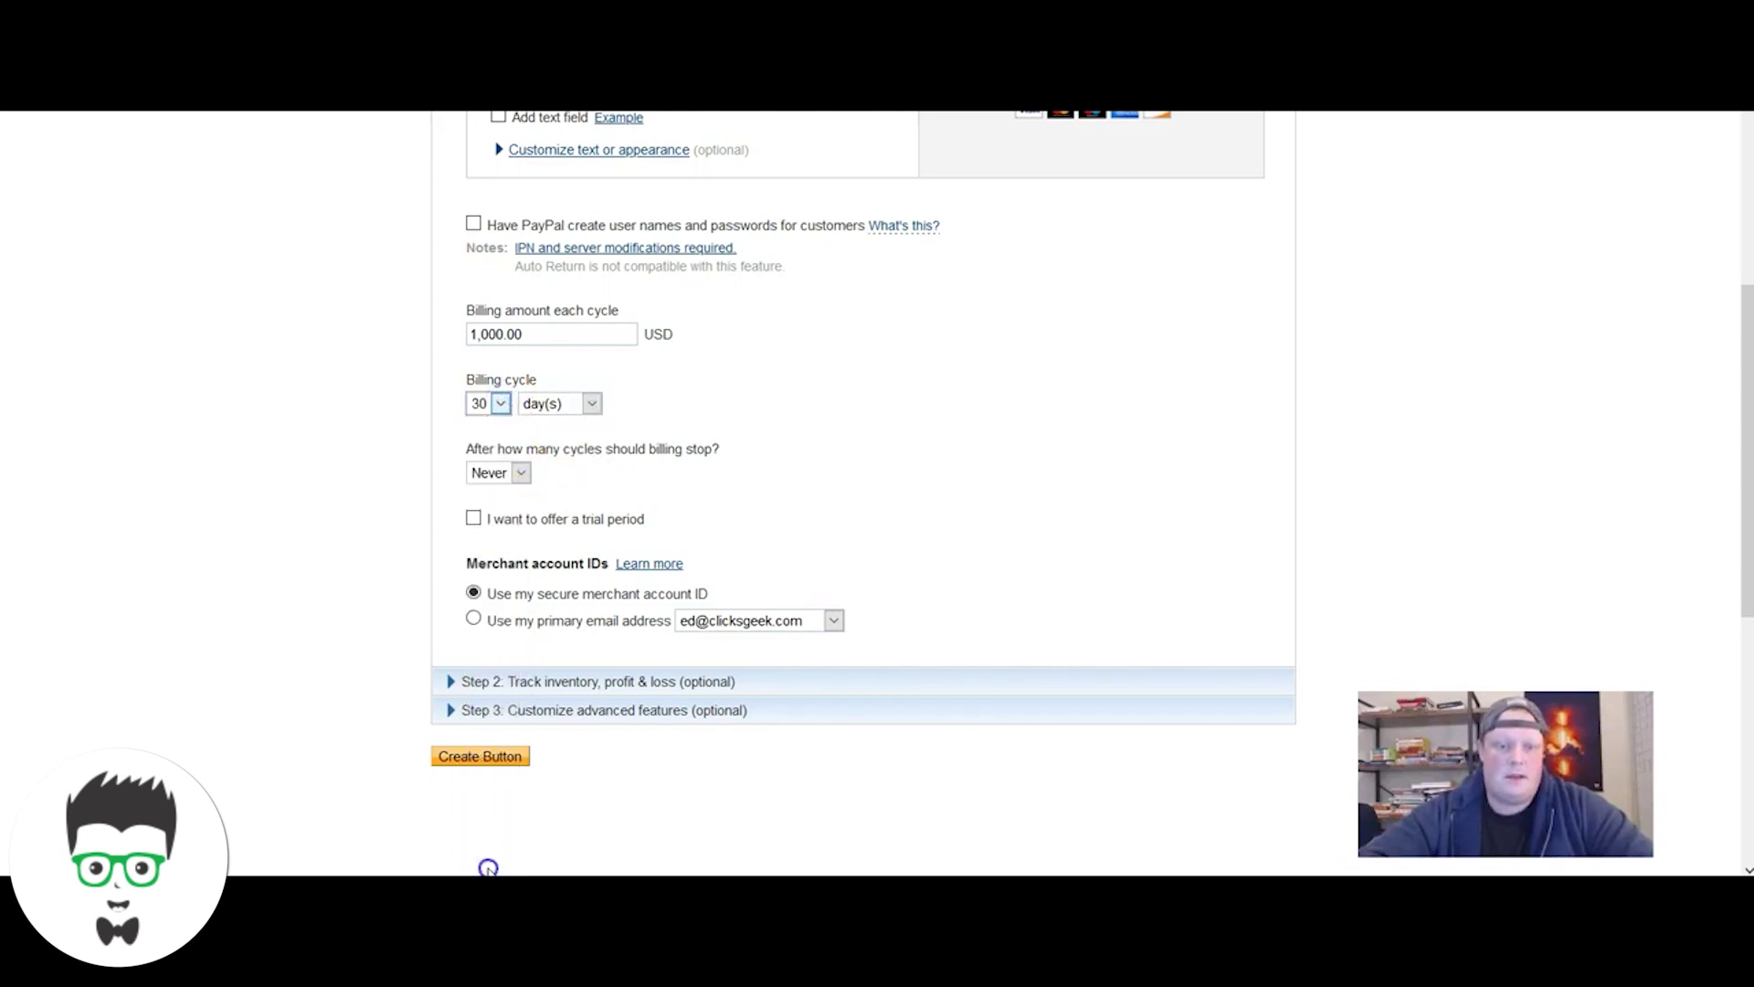
click(501, 403)
click(502, 402)
click(503, 404)
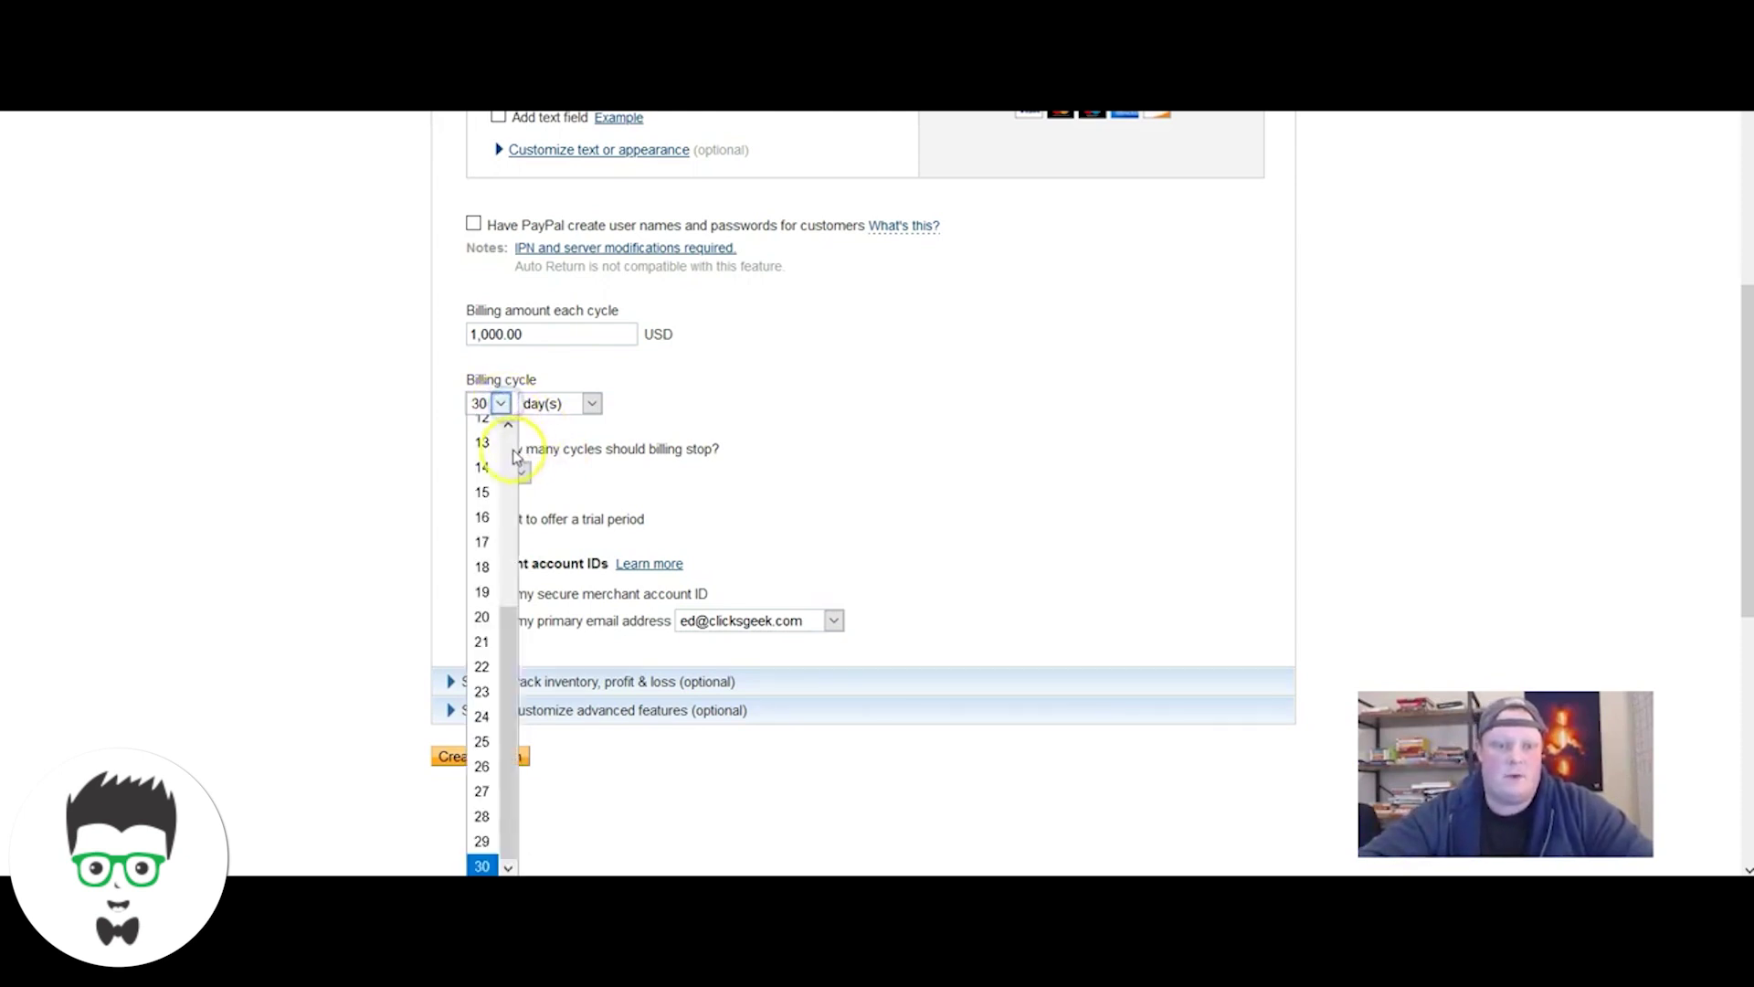
scroll(498, 438, up, 4)
click(472, 420)
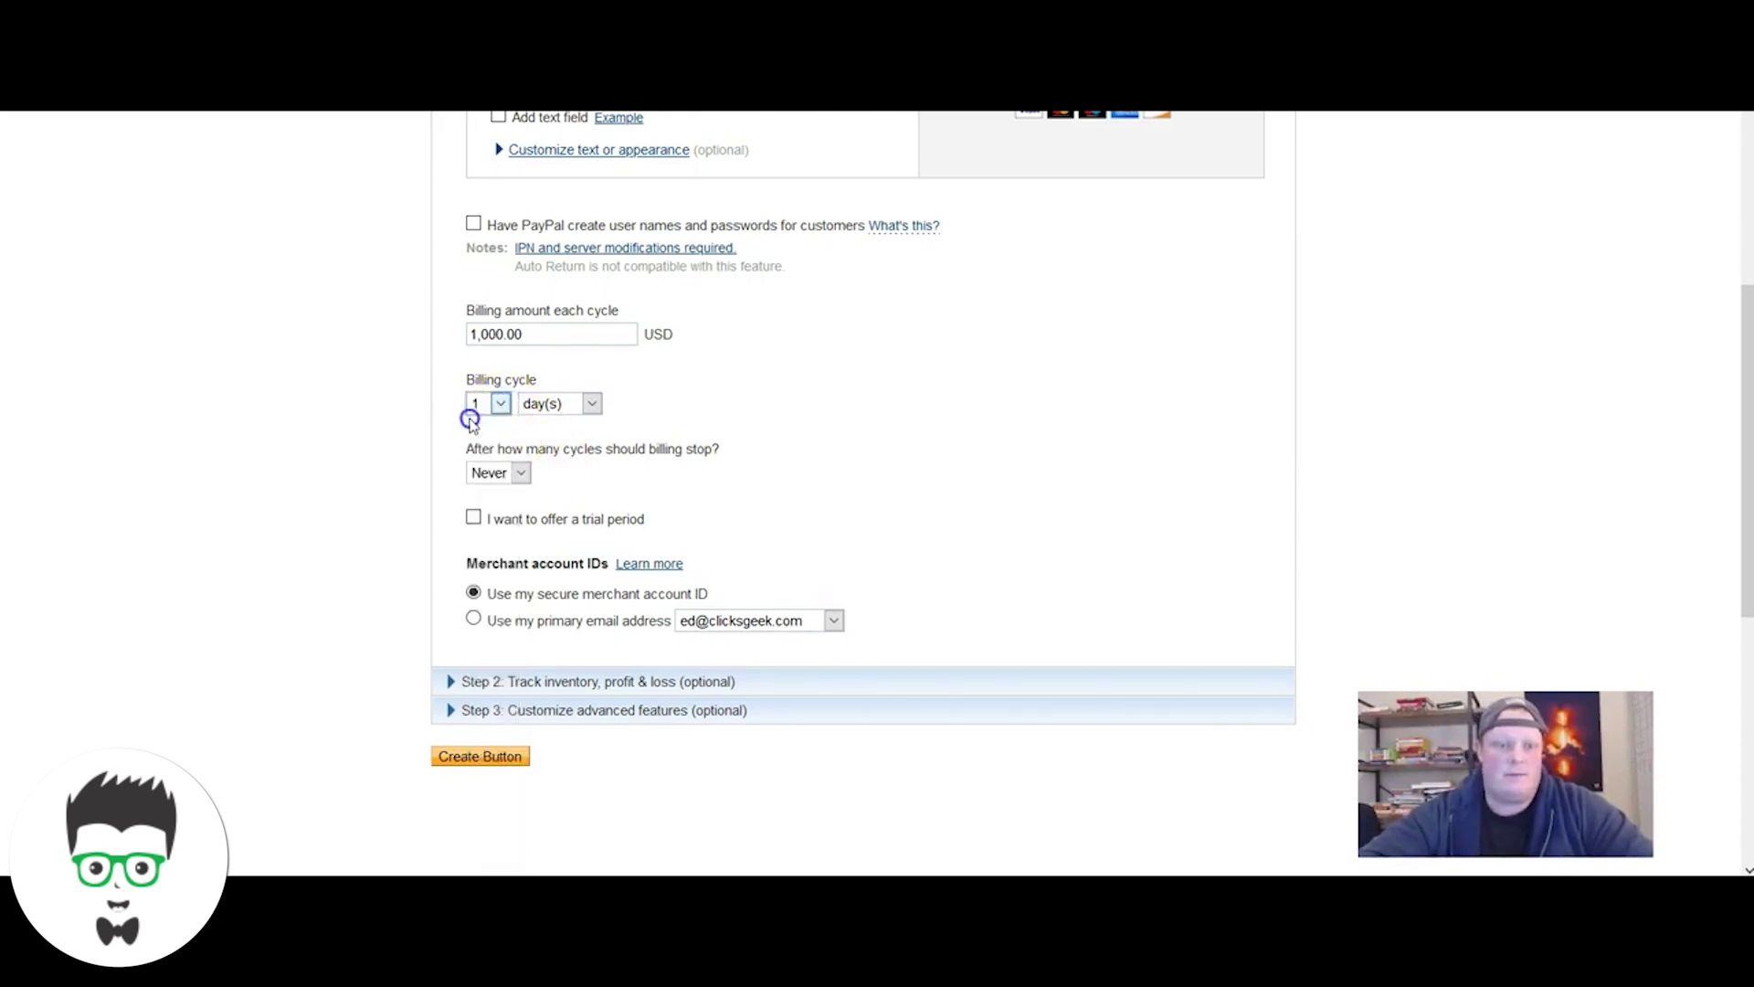
click(571, 402)
click(574, 478)
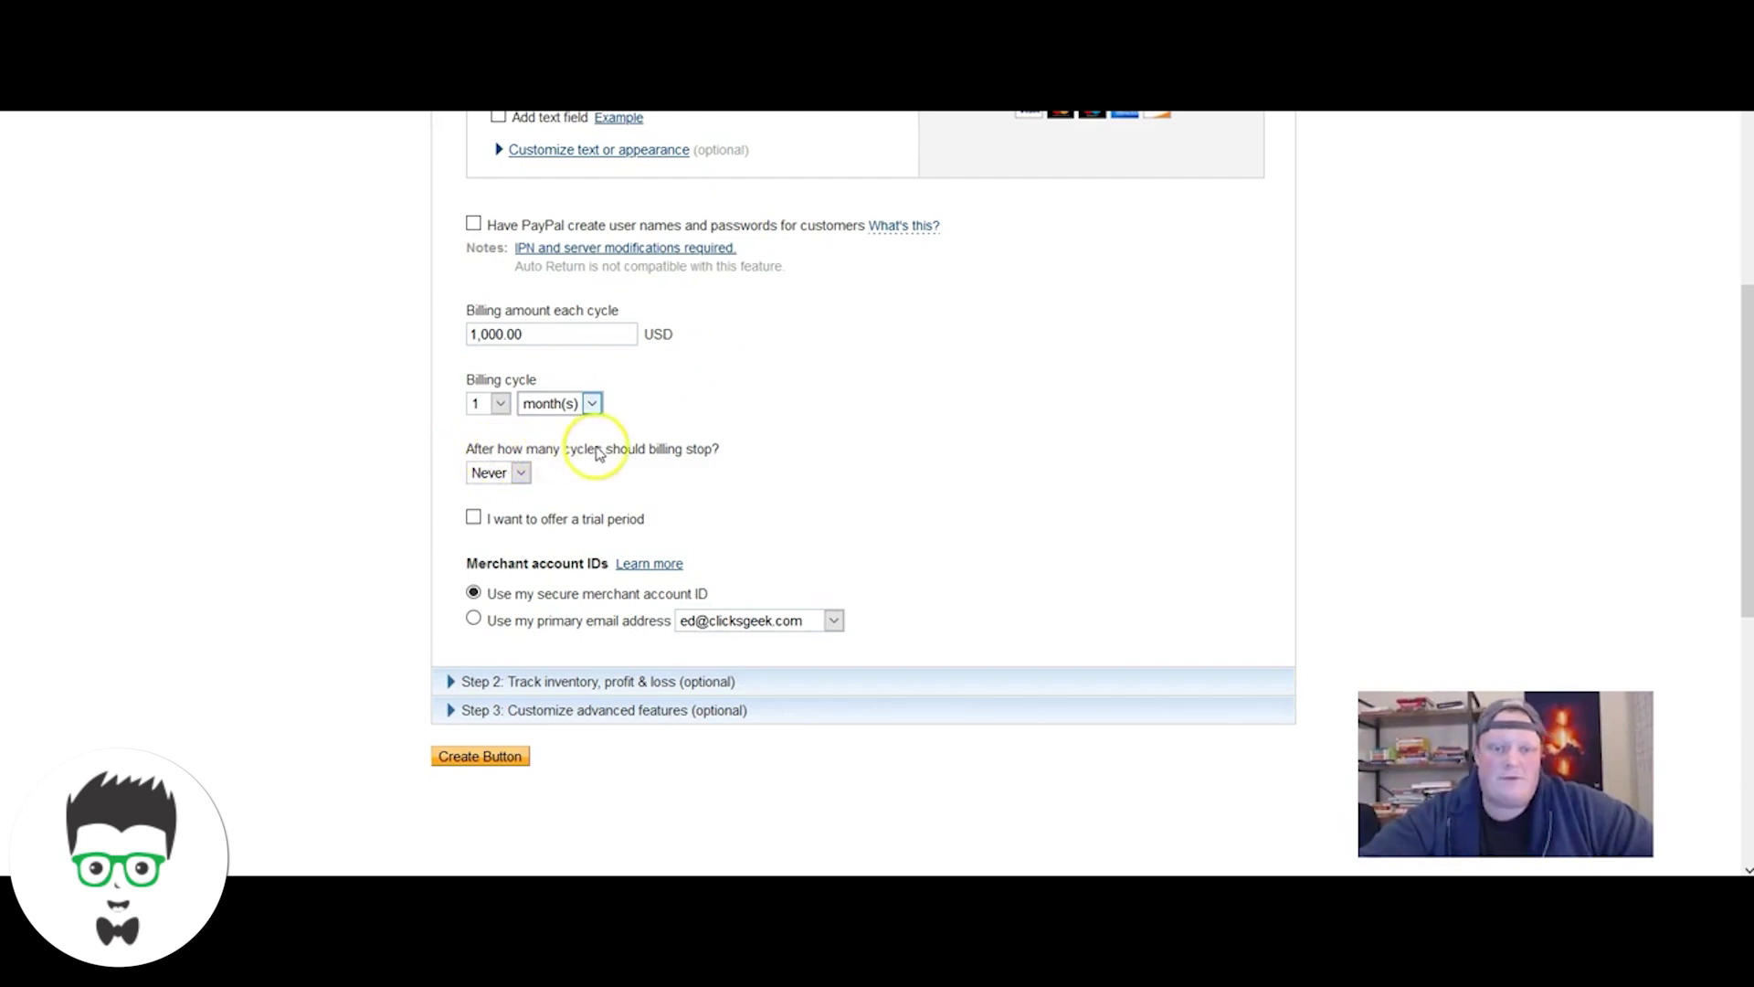
- Show the cycle-count choices for 'After how many cycles should billing stop?'
click(521, 473)
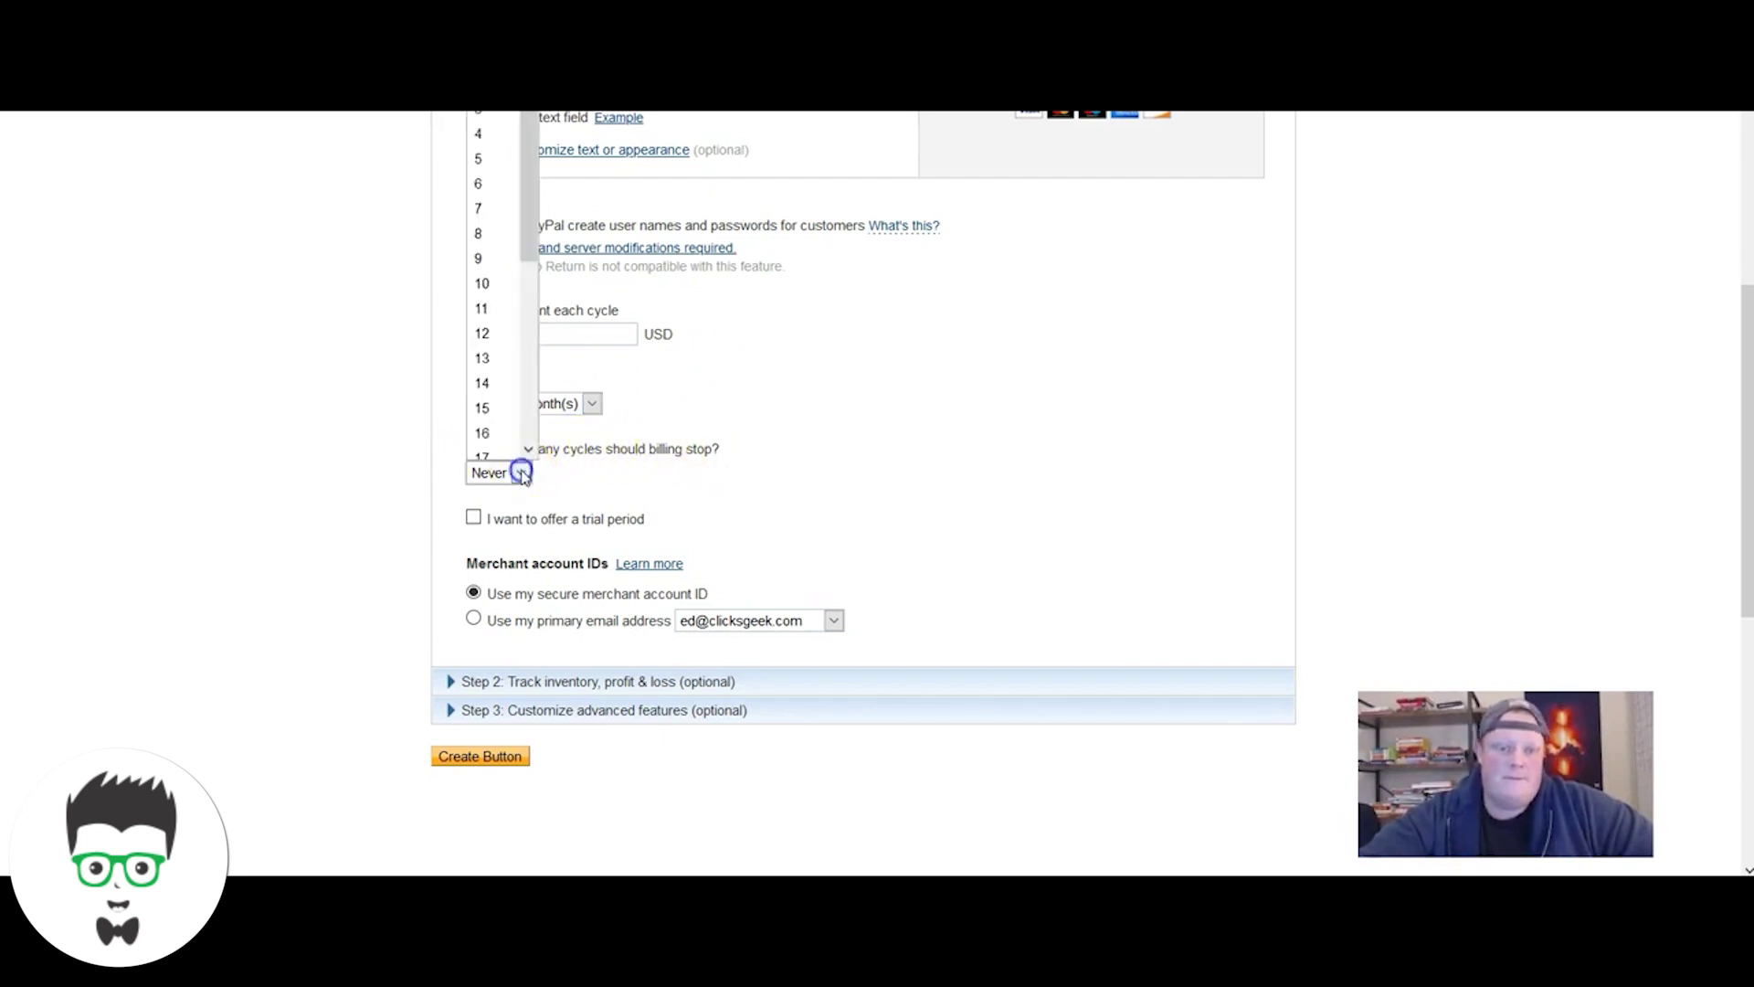
click(521, 473)
right_click(521, 472)
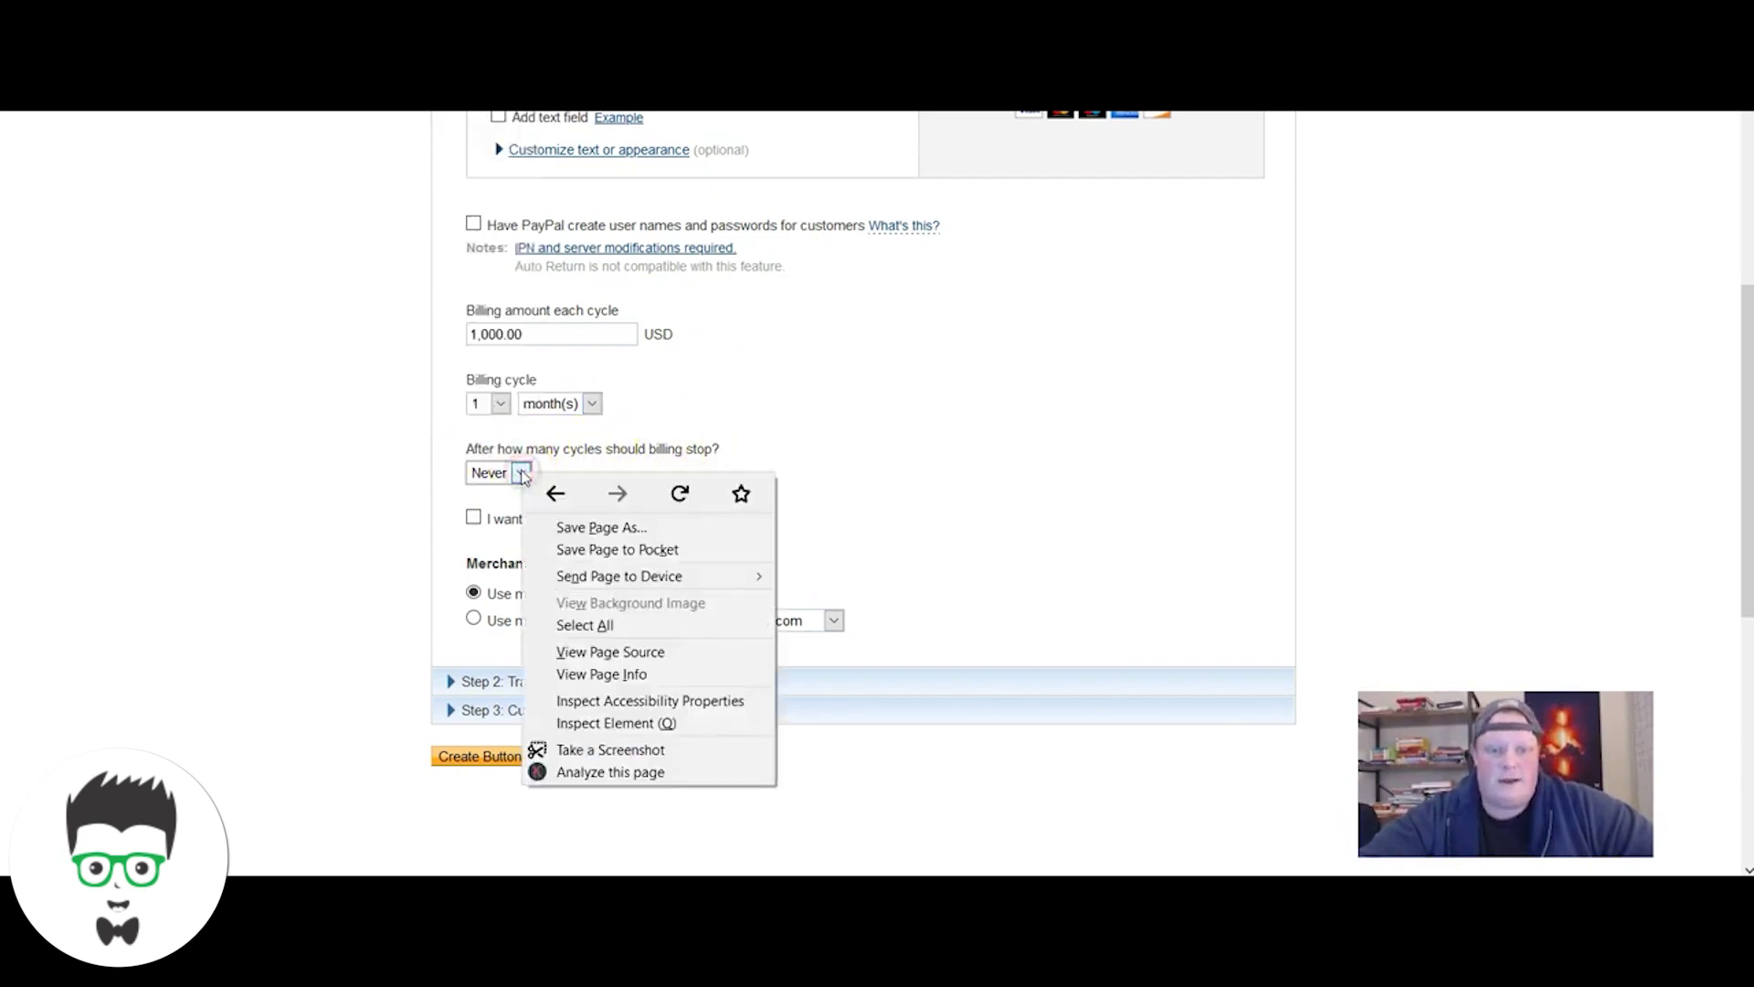
click(521, 473)
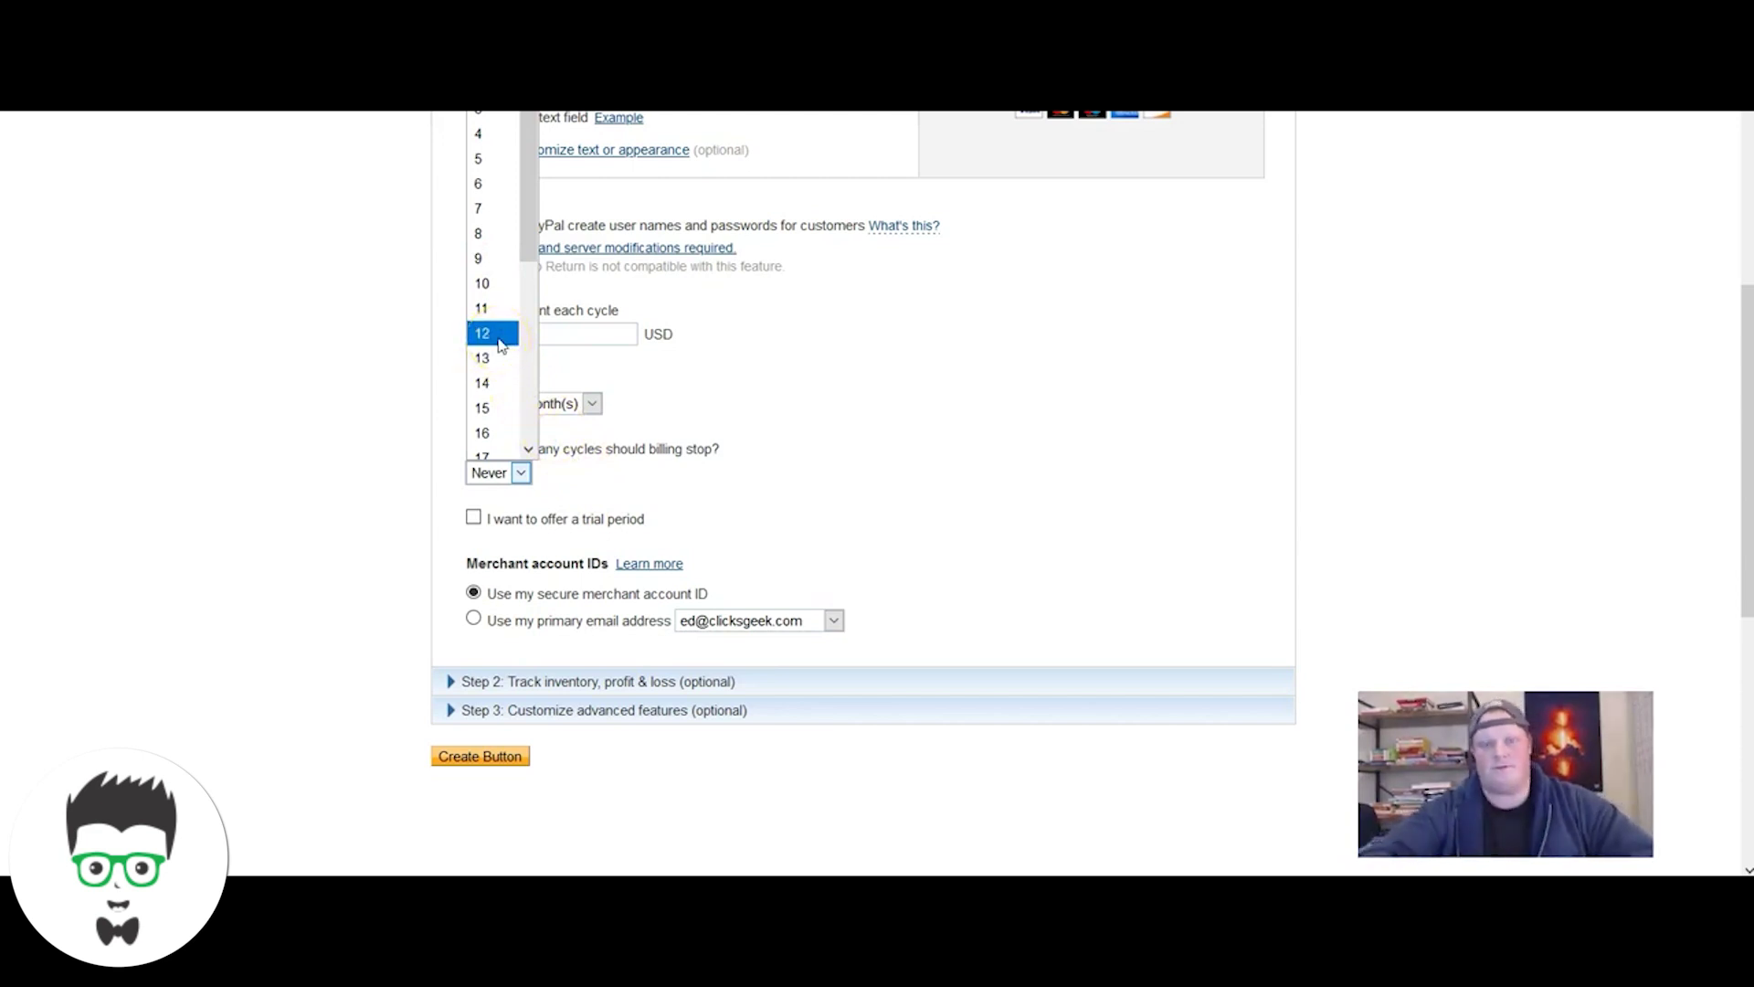
- Keep billing stop at Never and add a 14-day trial with a trial amount of 1
click(646, 489)
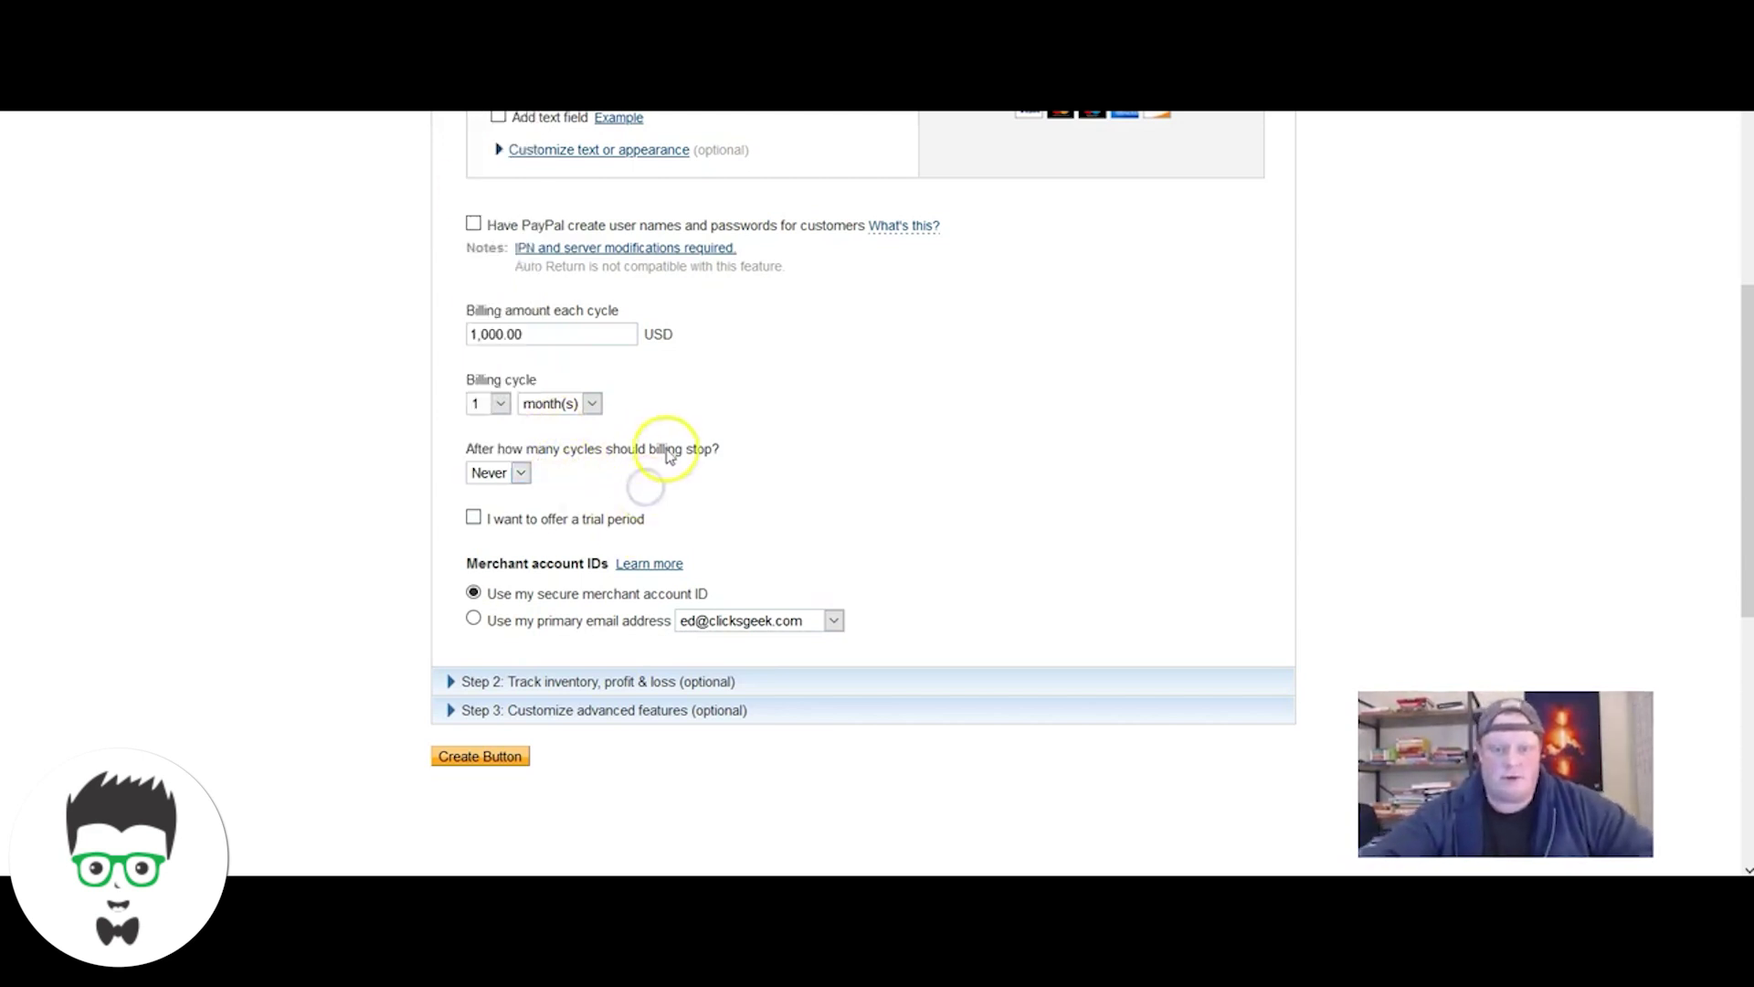
click(494, 519)
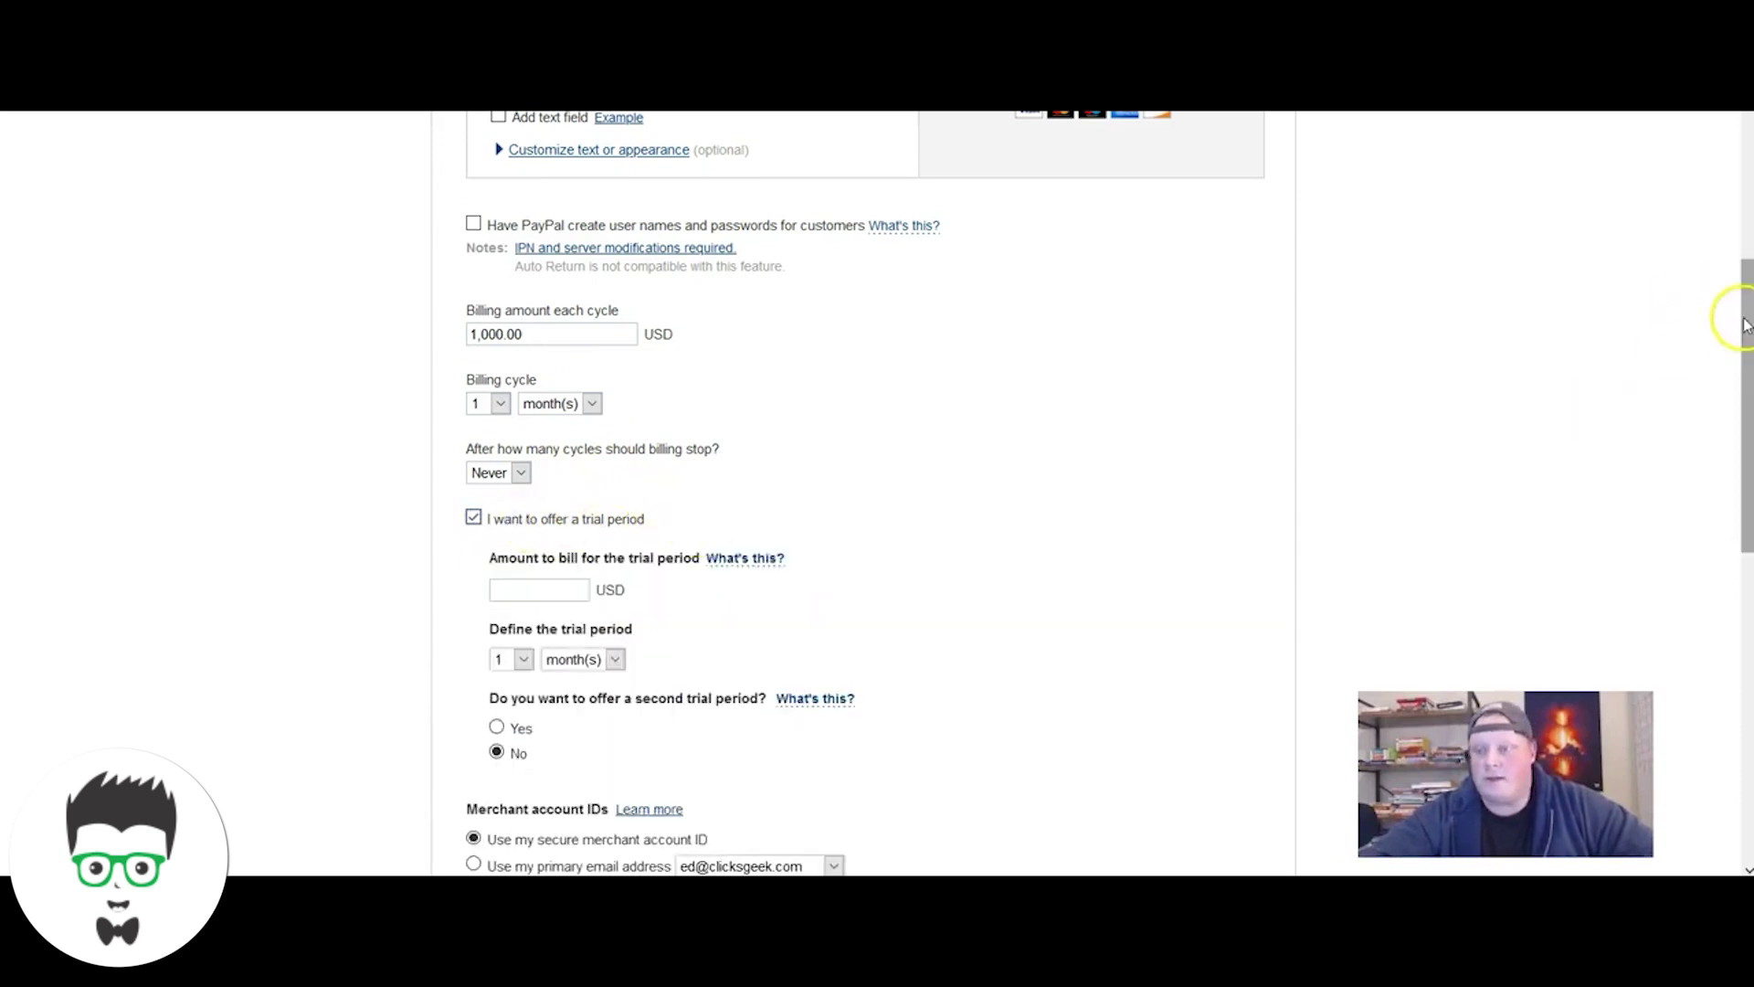
drag(1745, 324, 1745, 381)
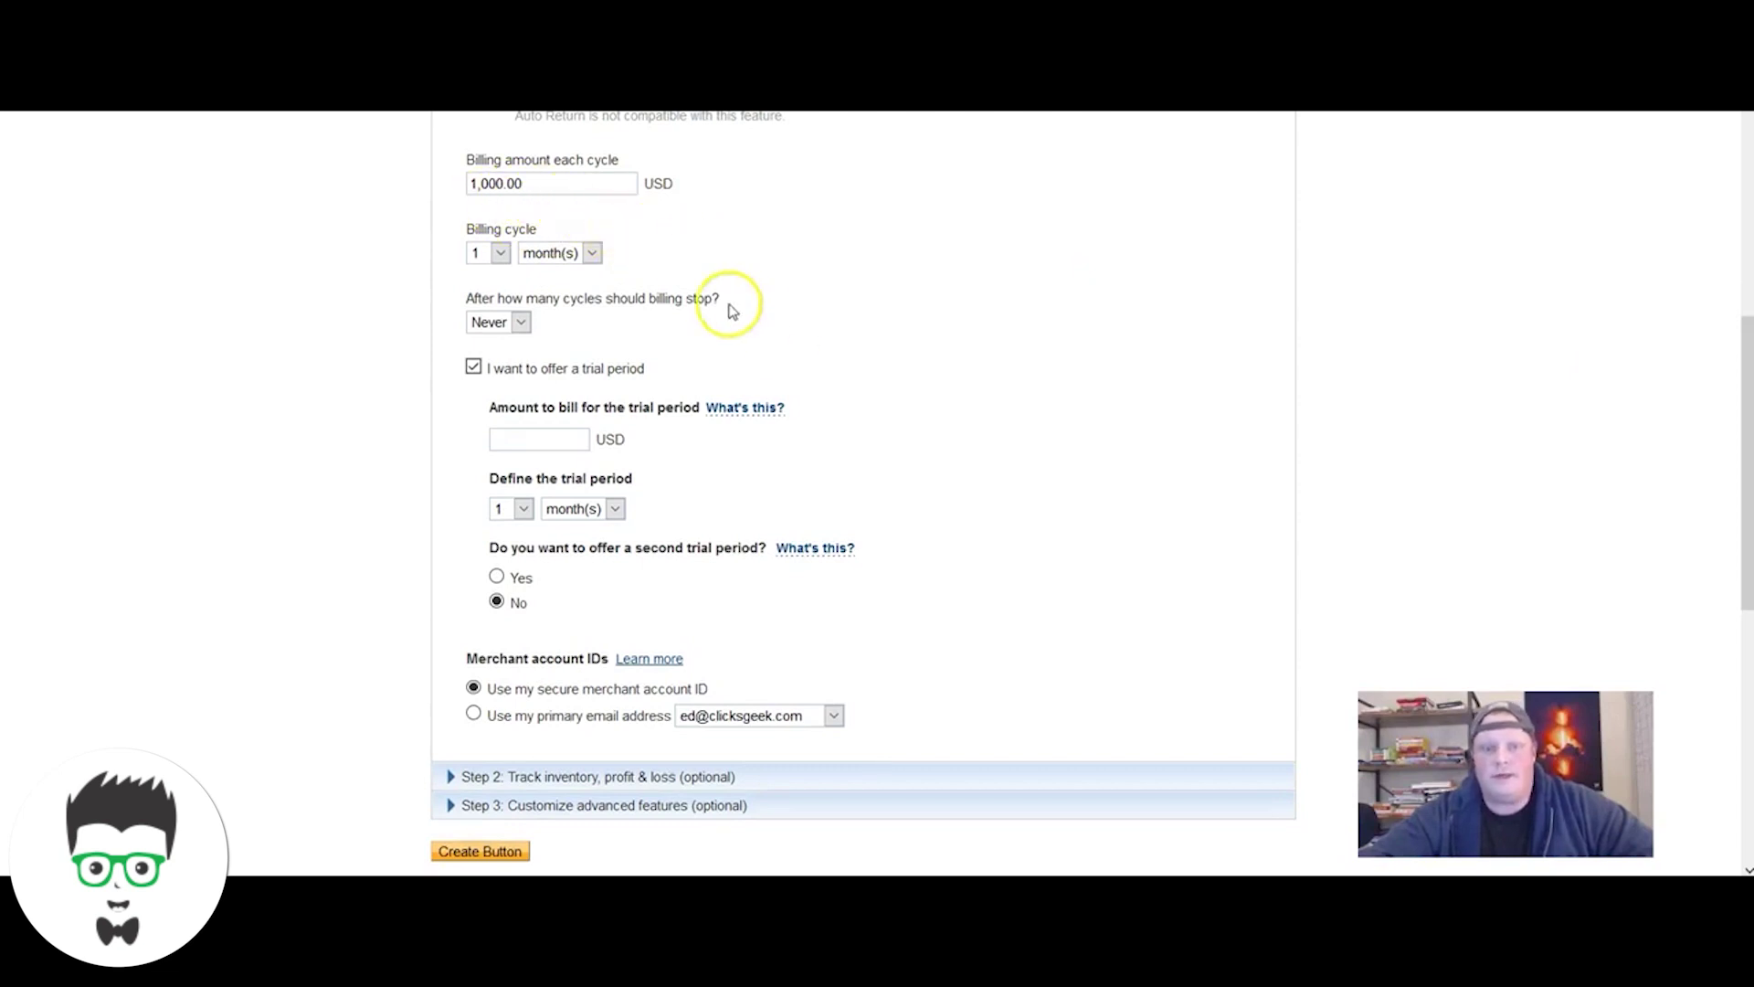
click(554, 436)
text(1)
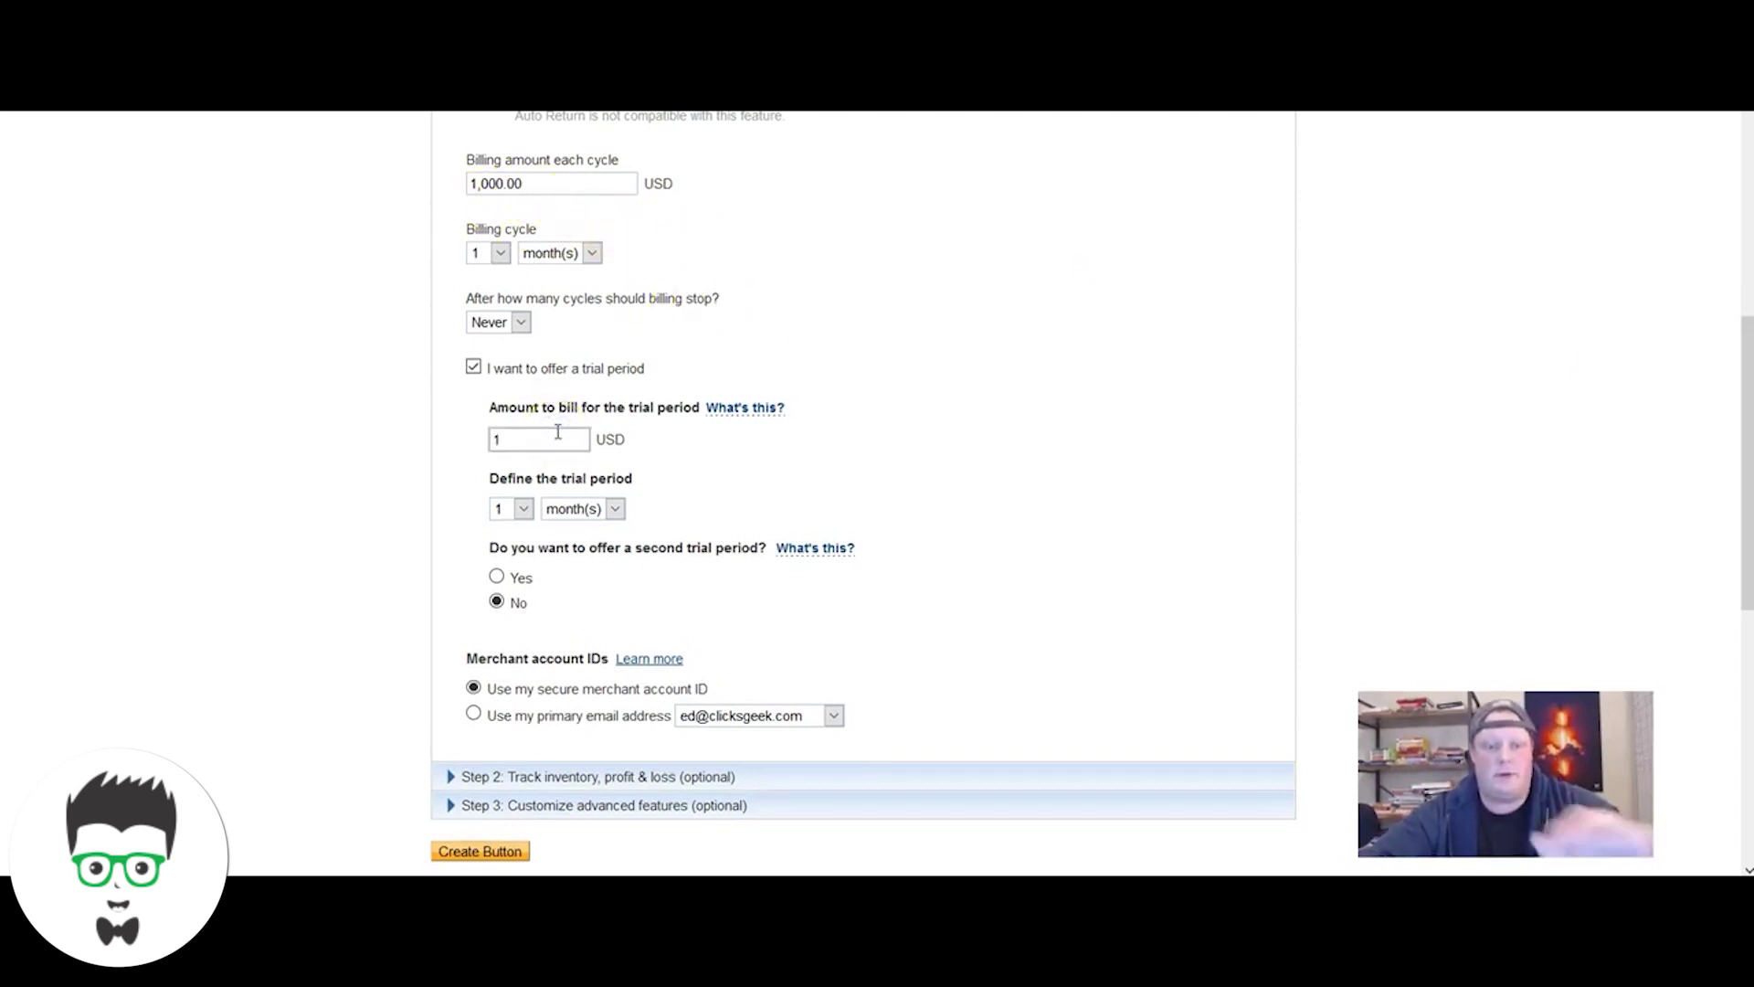
click(562, 509)
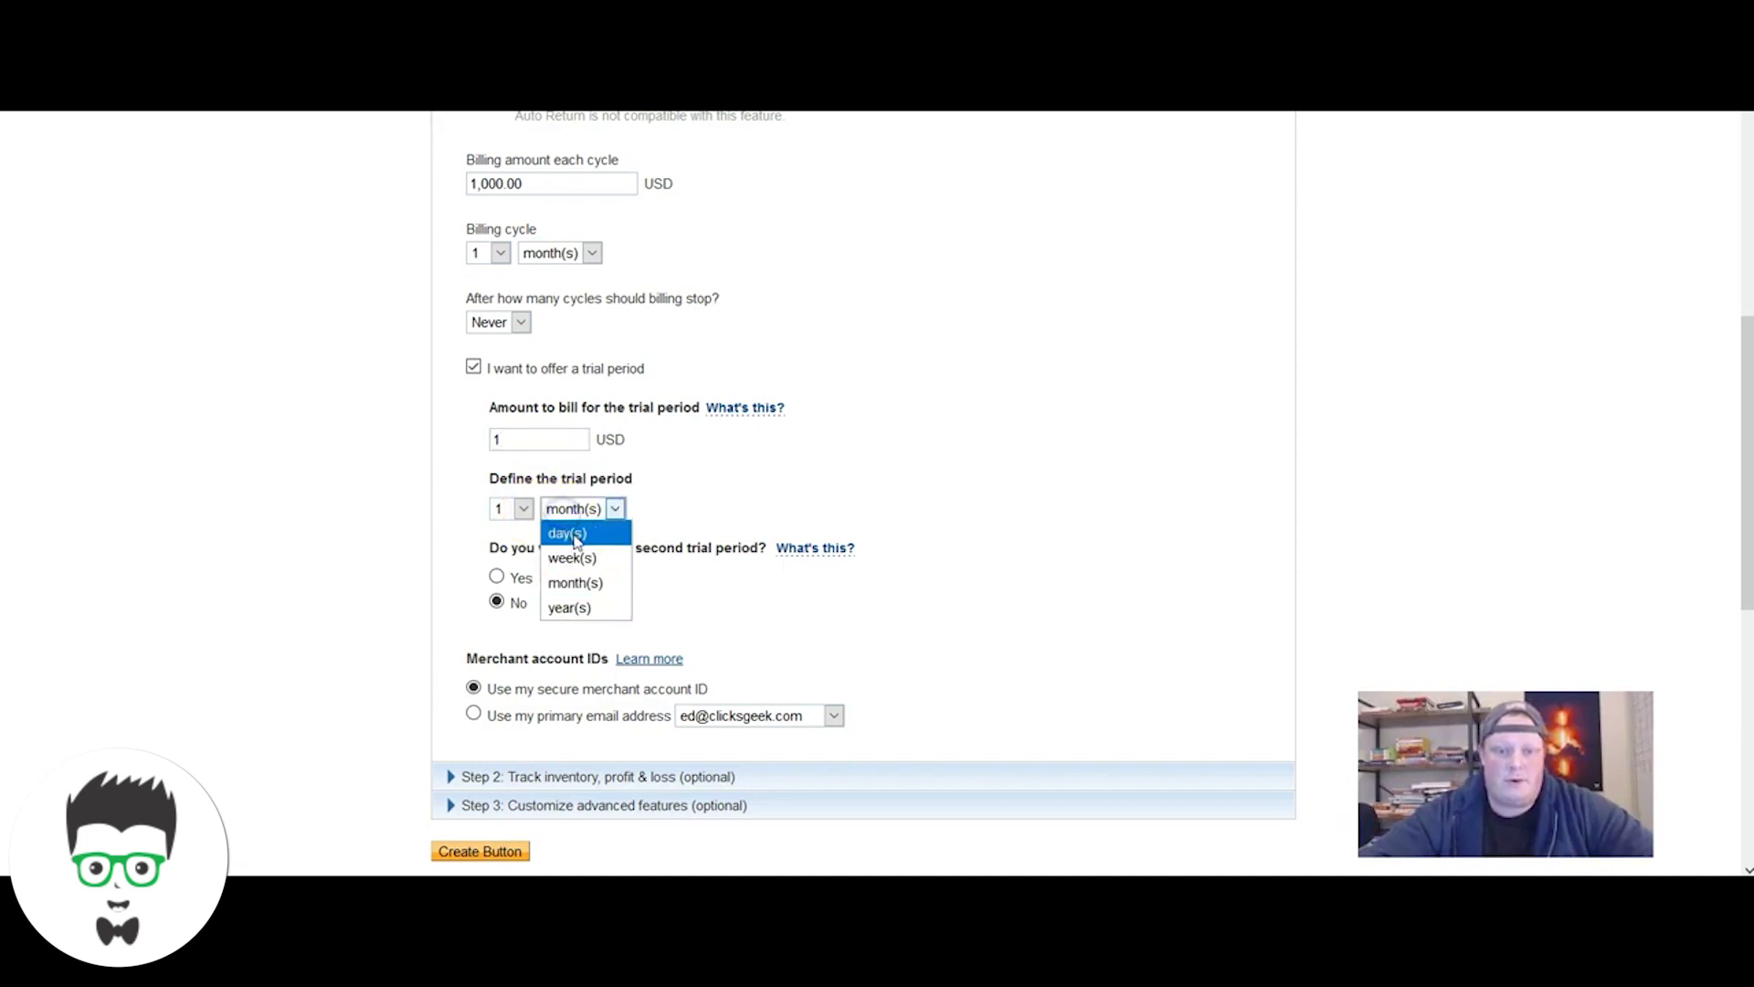
click(576, 532)
click(517, 509)
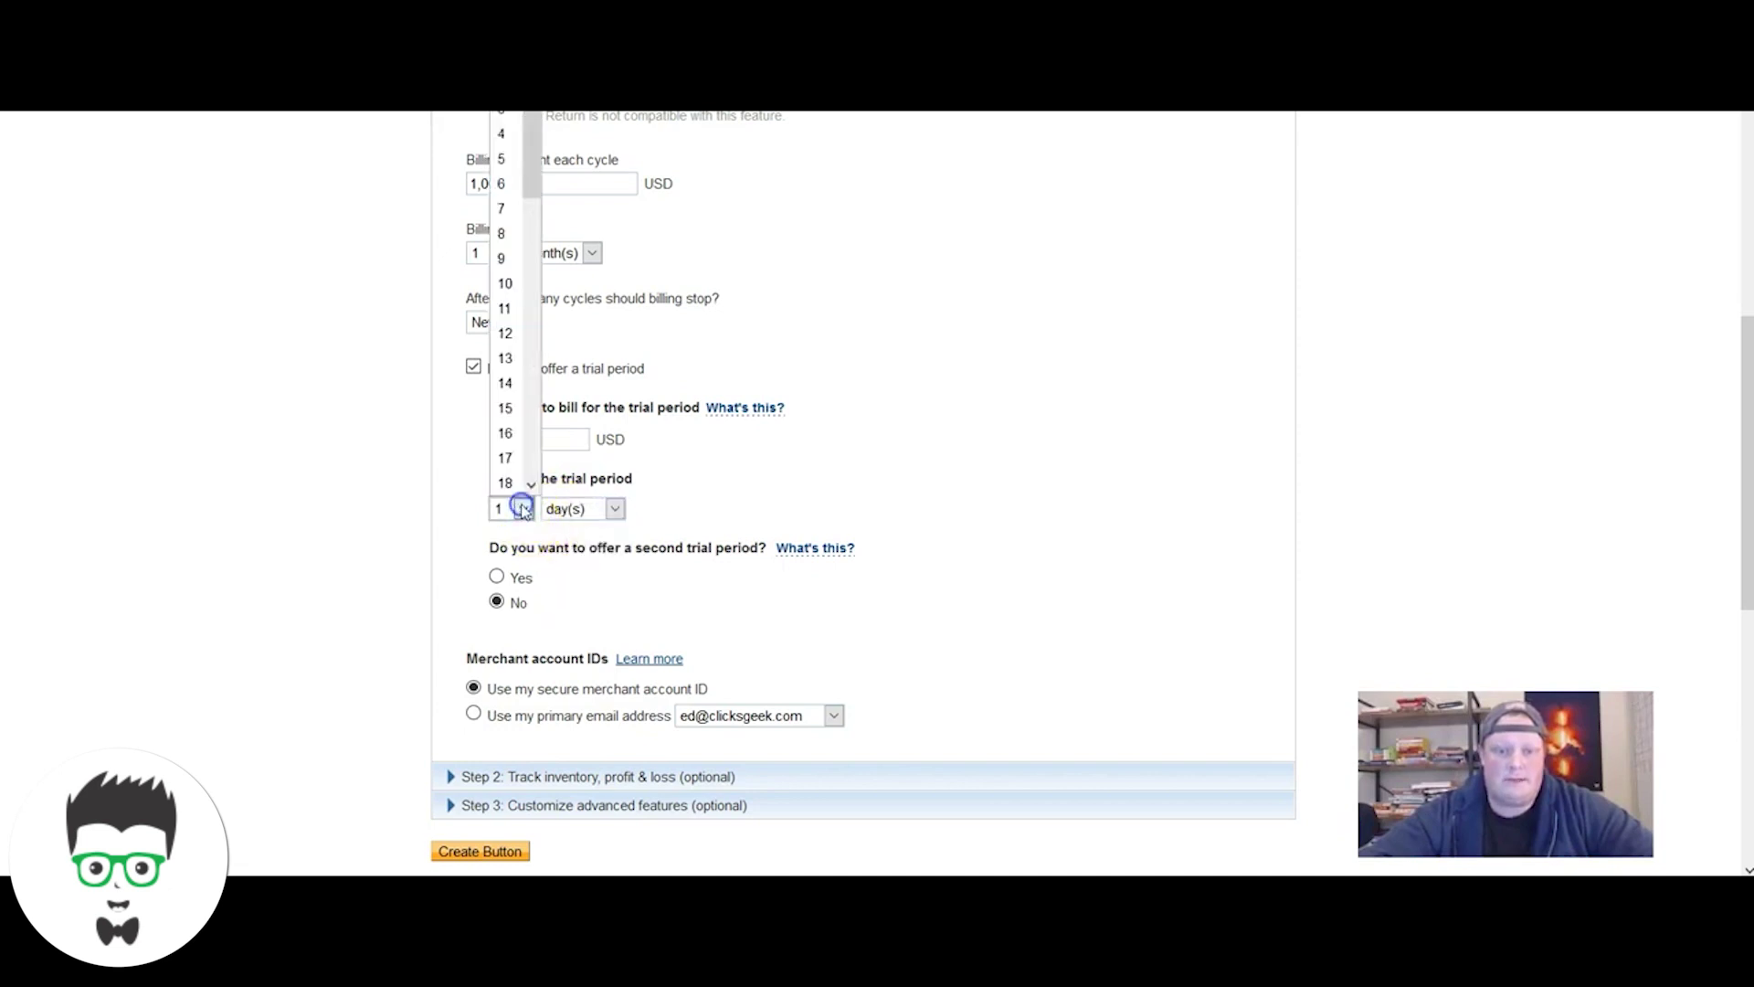
click(508, 382)
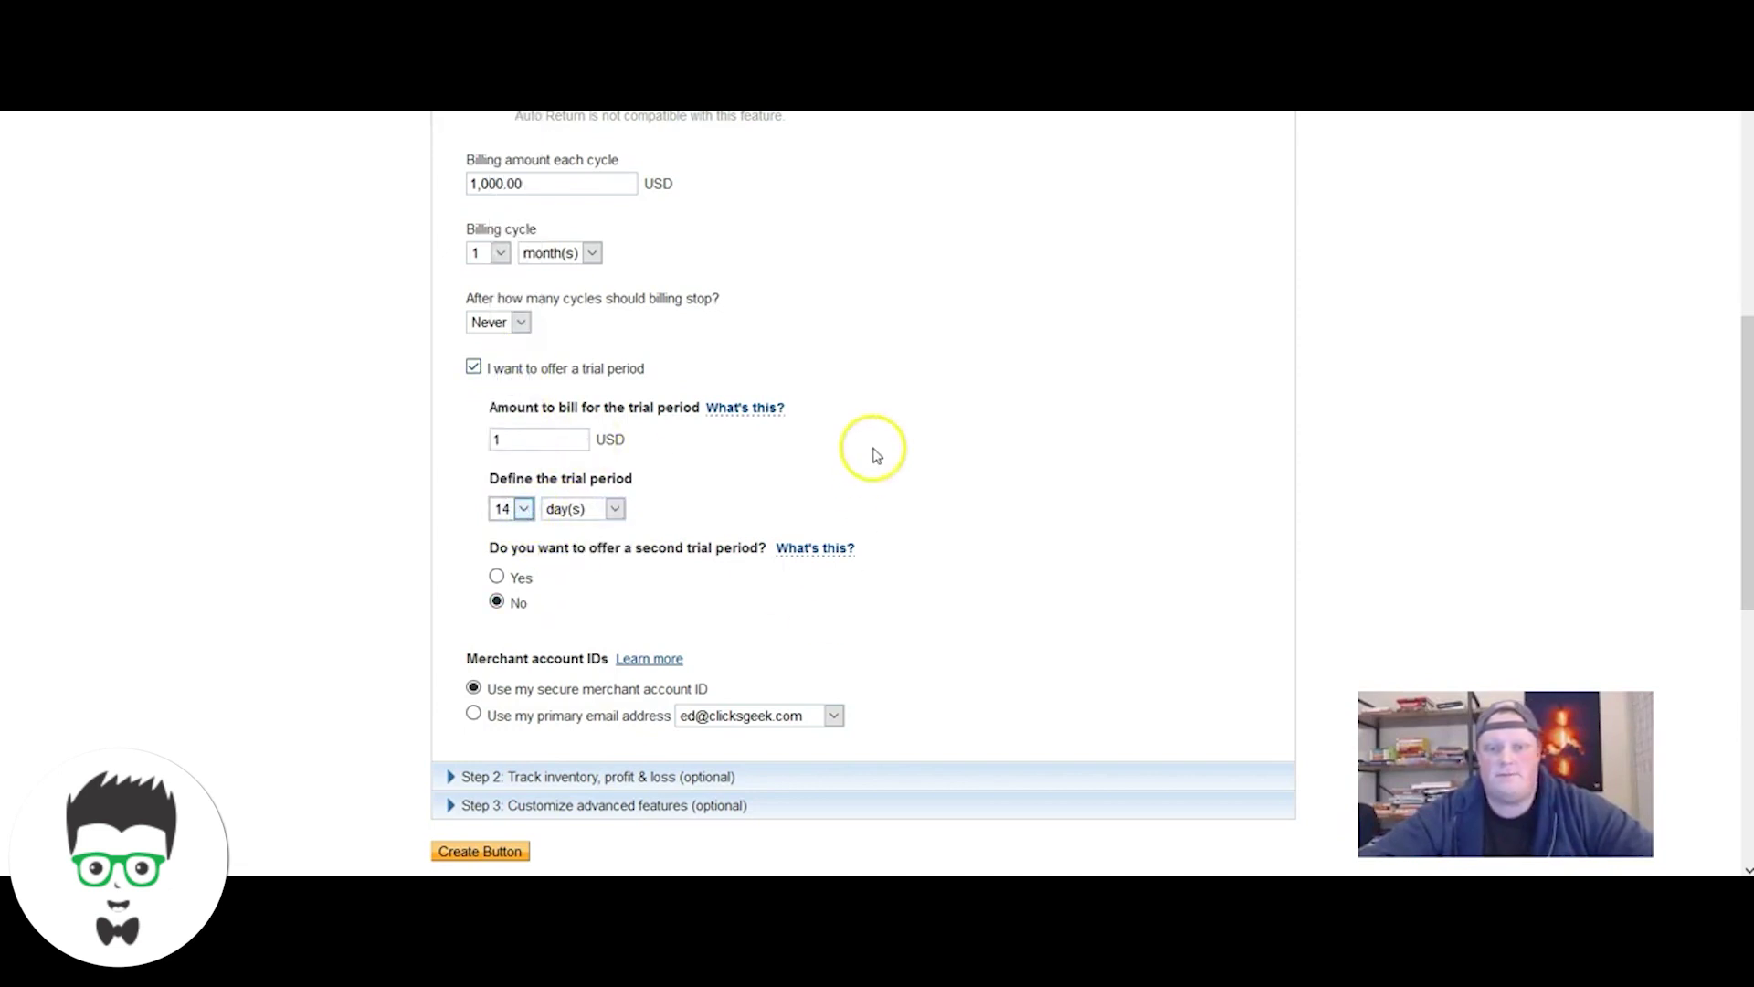
- Change the trial to 2 weeks, then 1 month, and finally turn the trial off
click(615, 509)
click(580, 558)
click(522, 508)
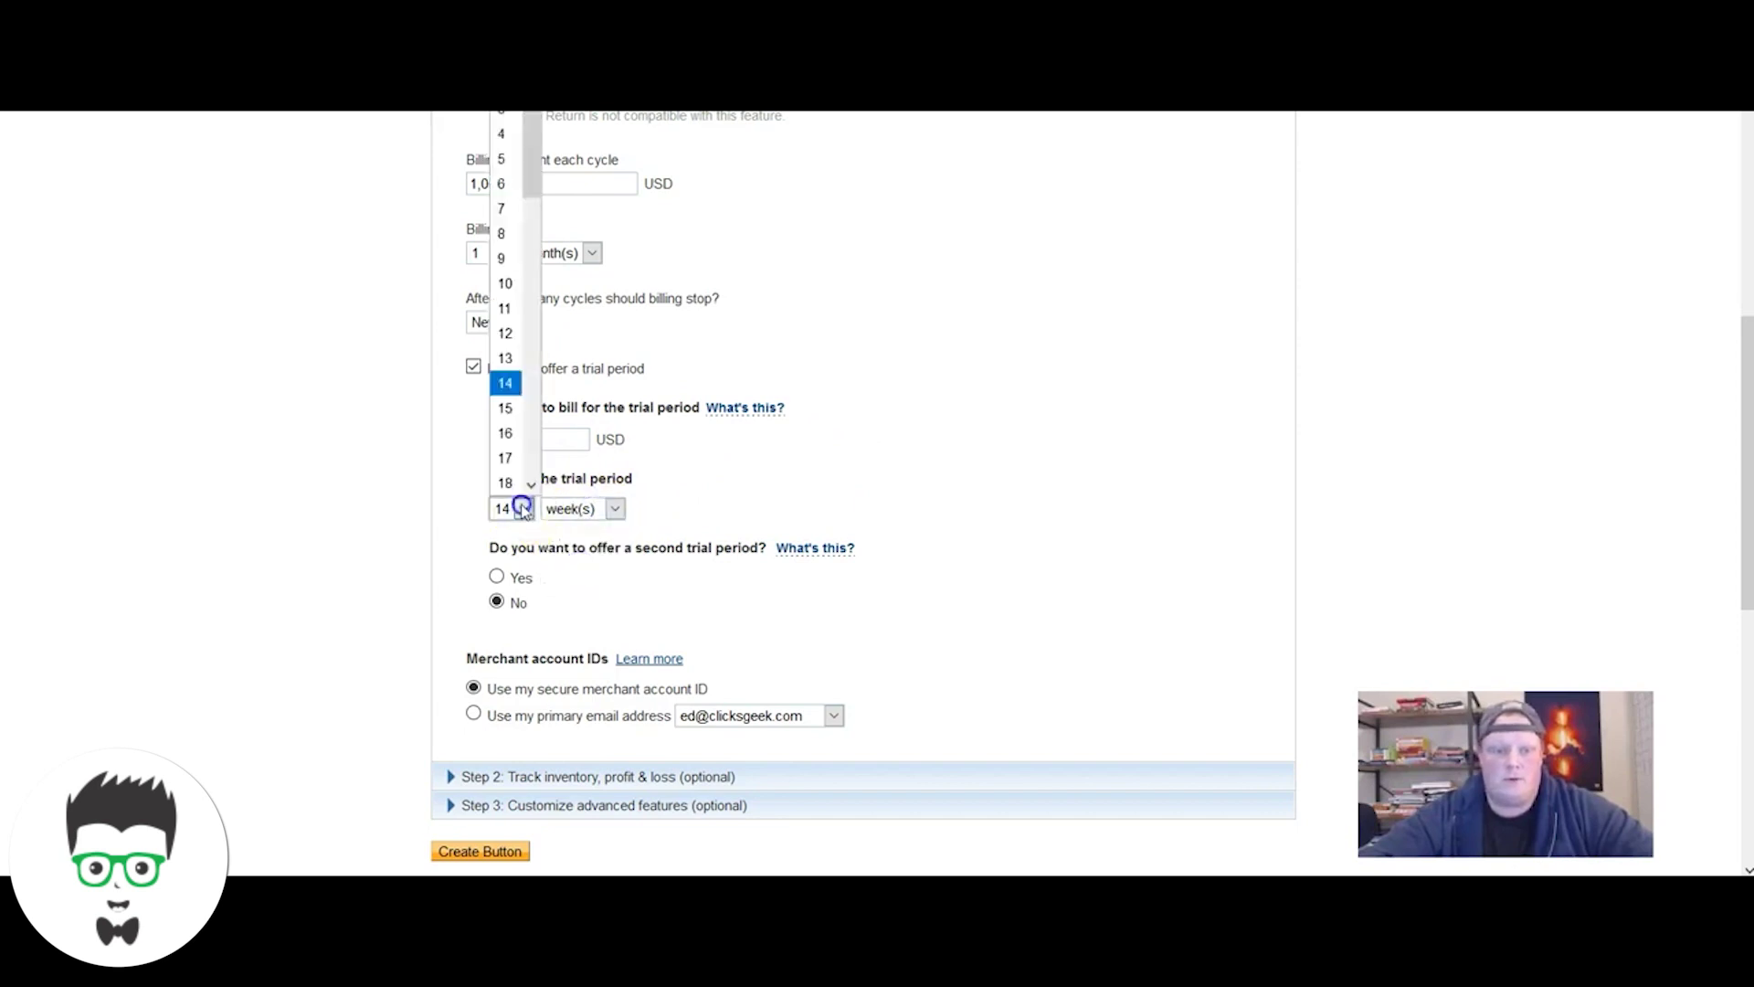
scroll(507, 274, up, 5)
click(505, 119)
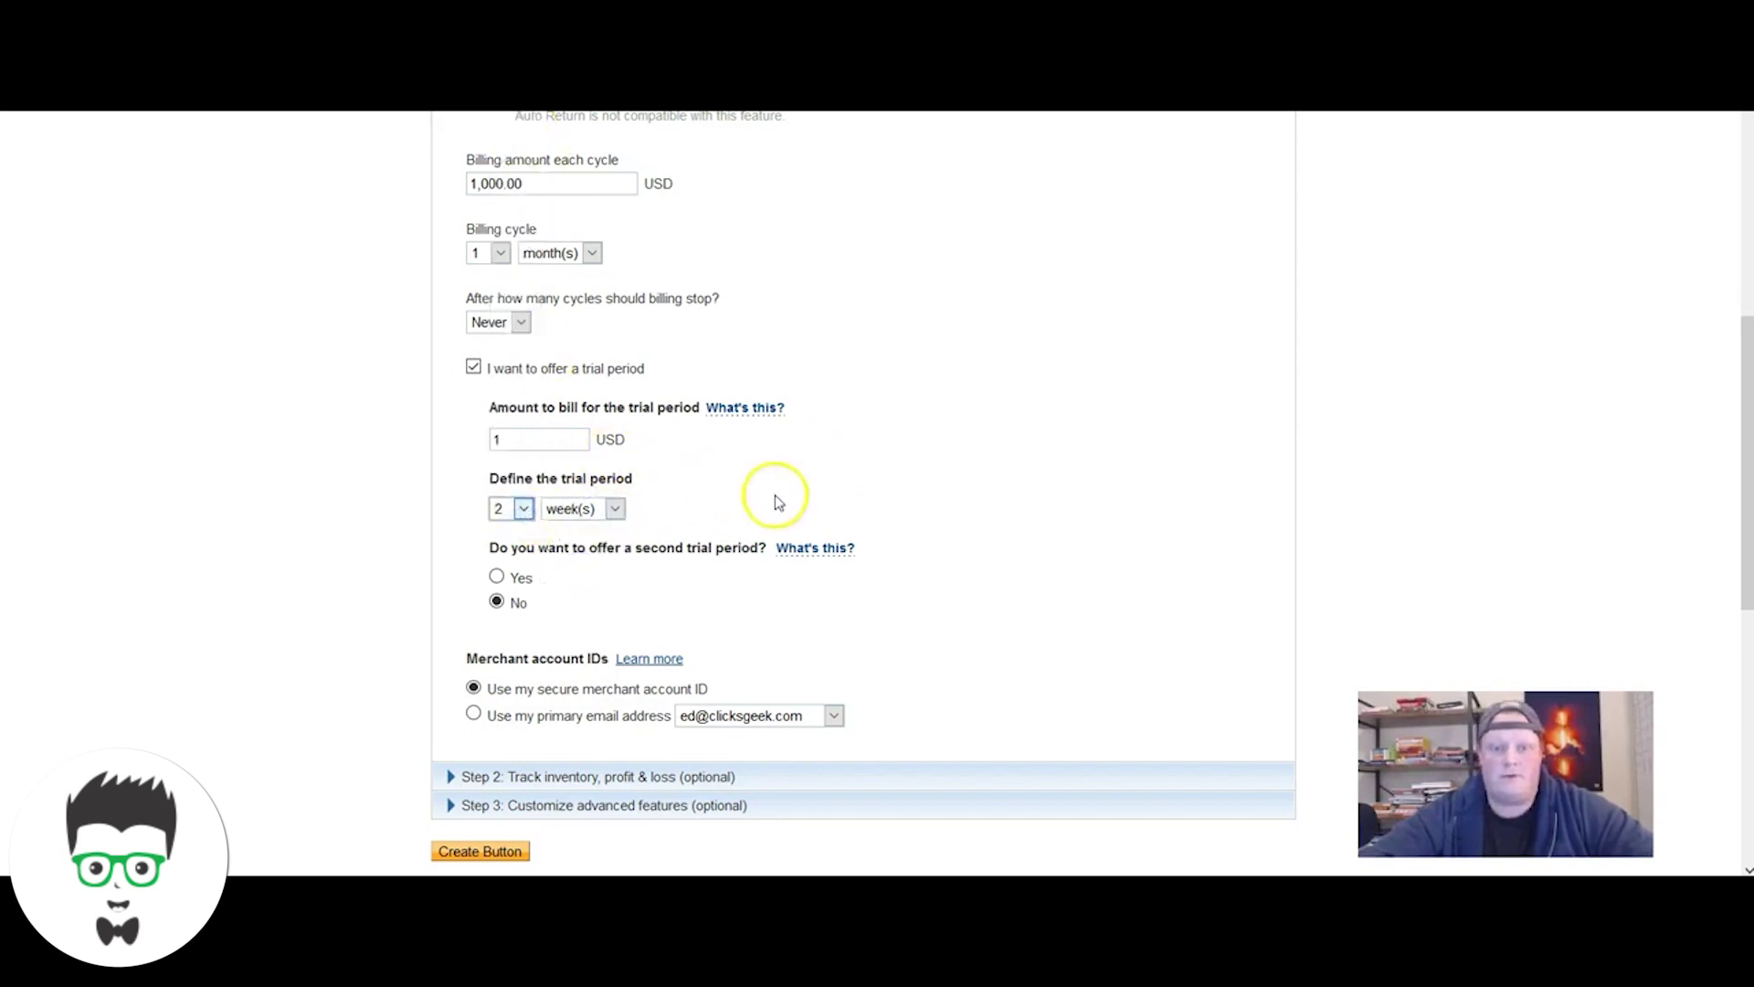
click(524, 509)
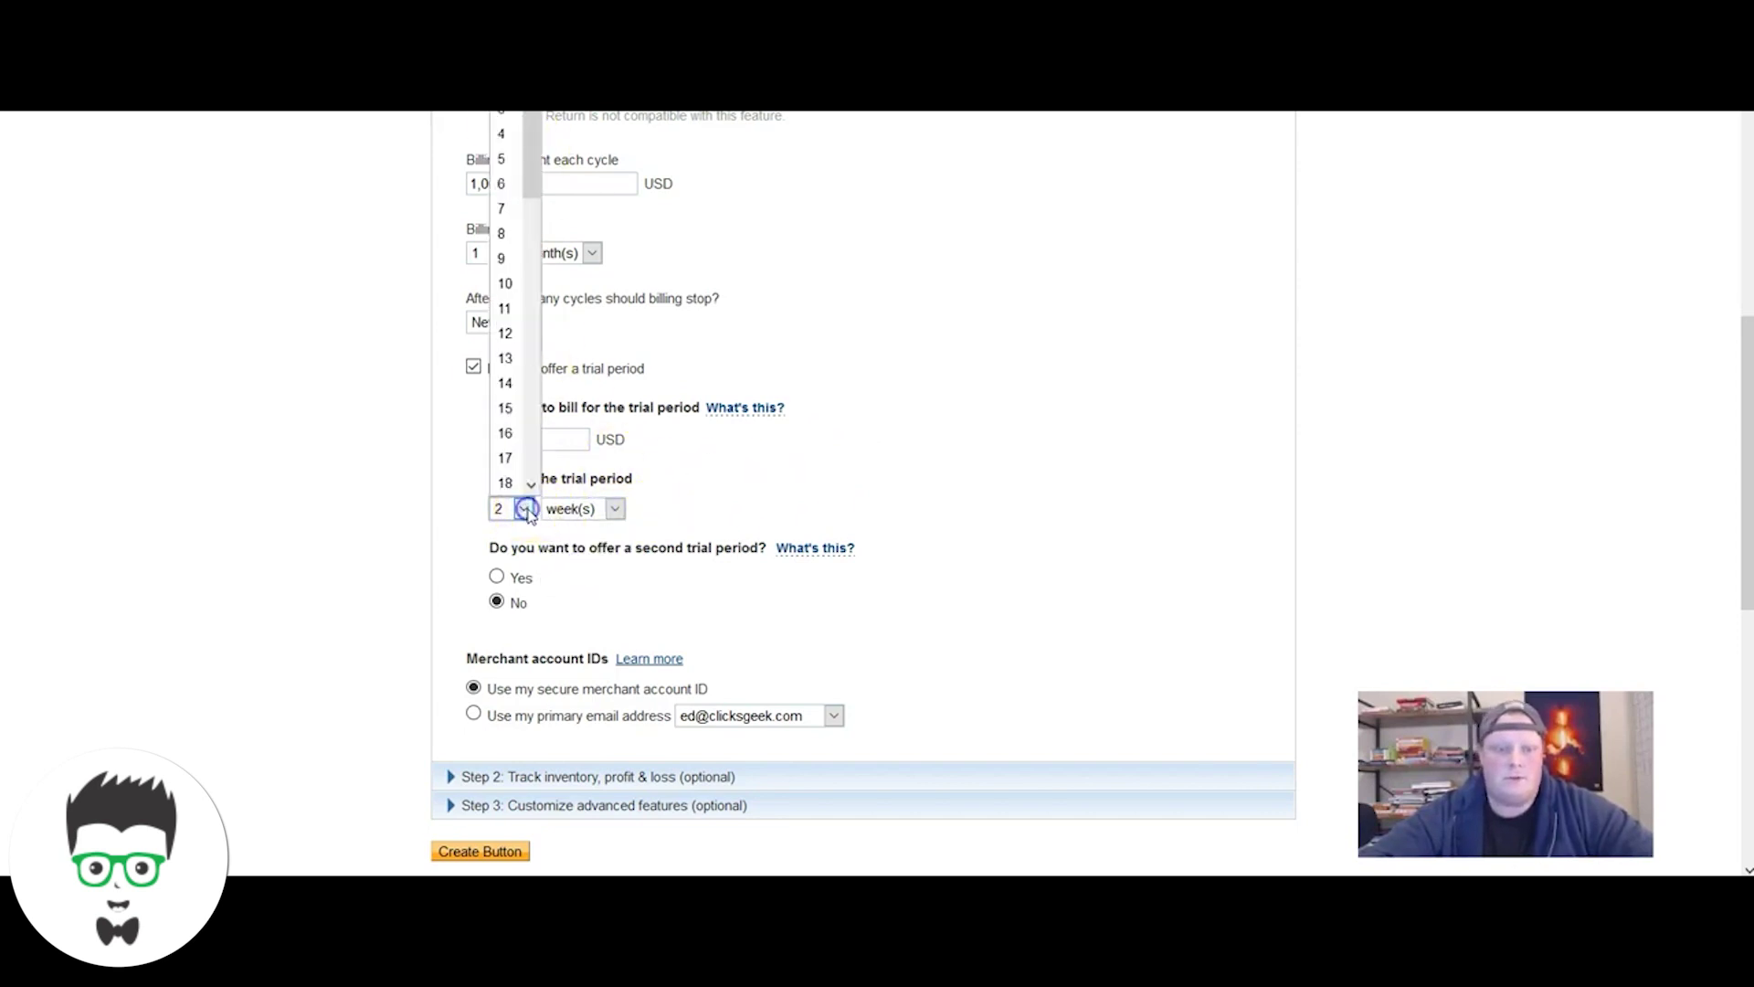
click(507, 123)
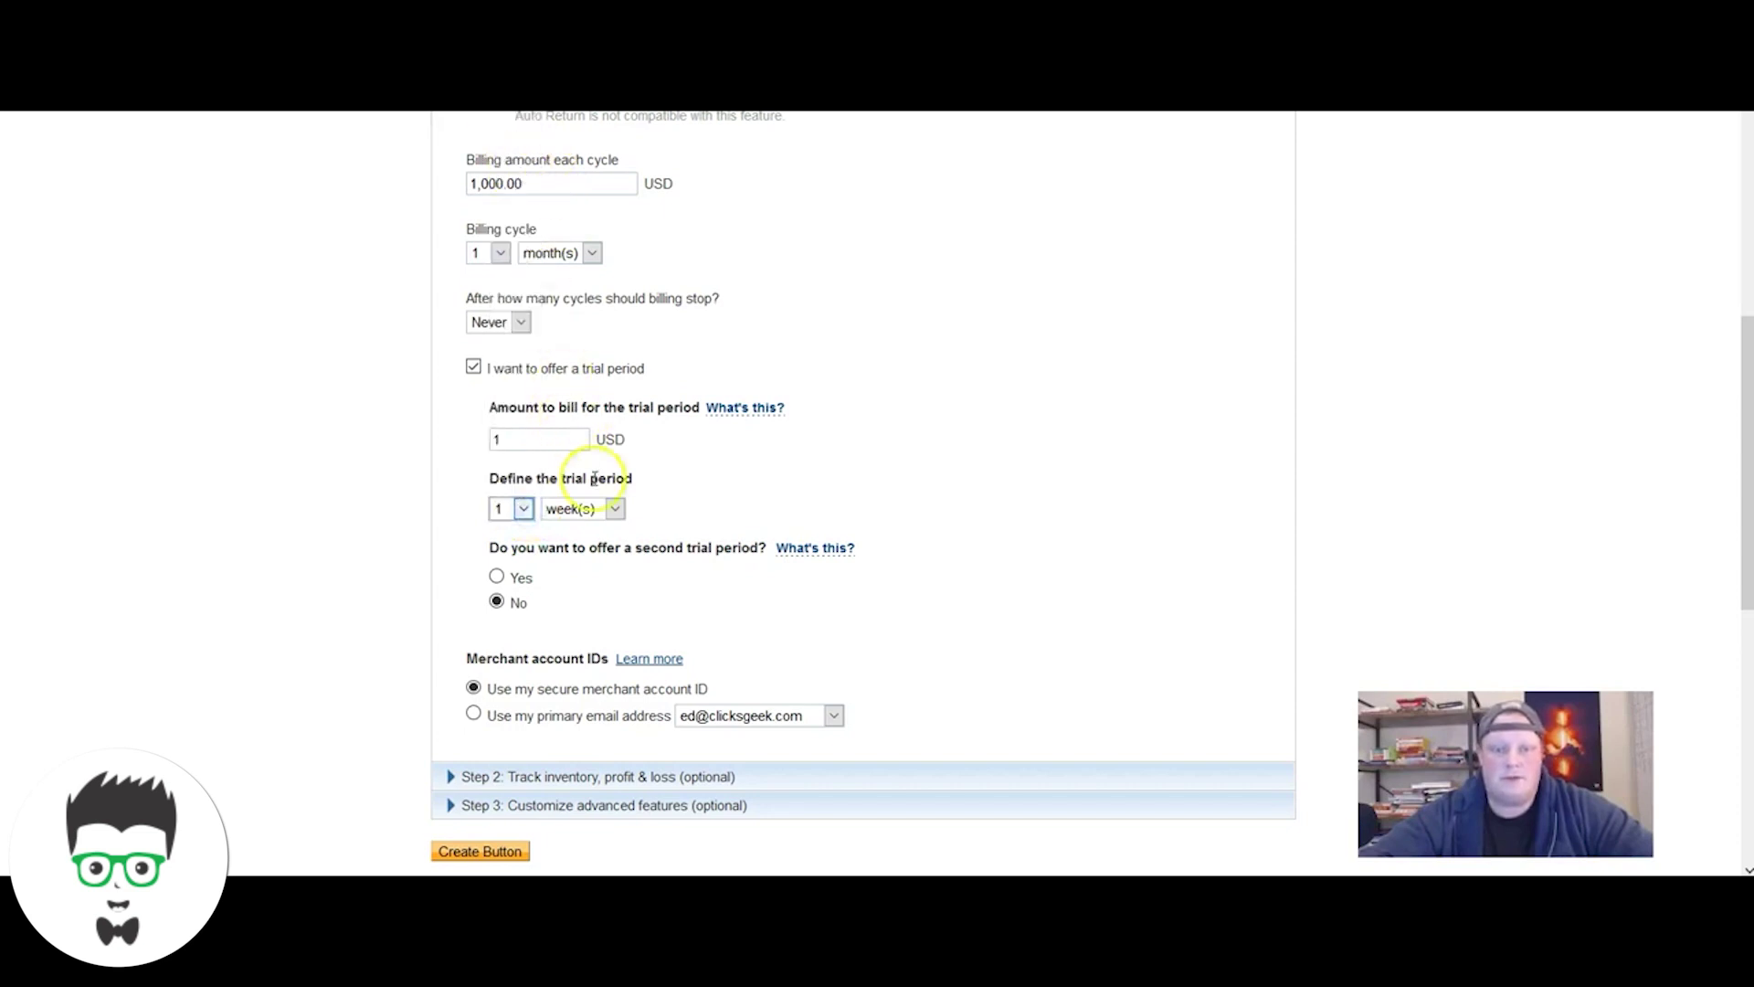
click(615, 509)
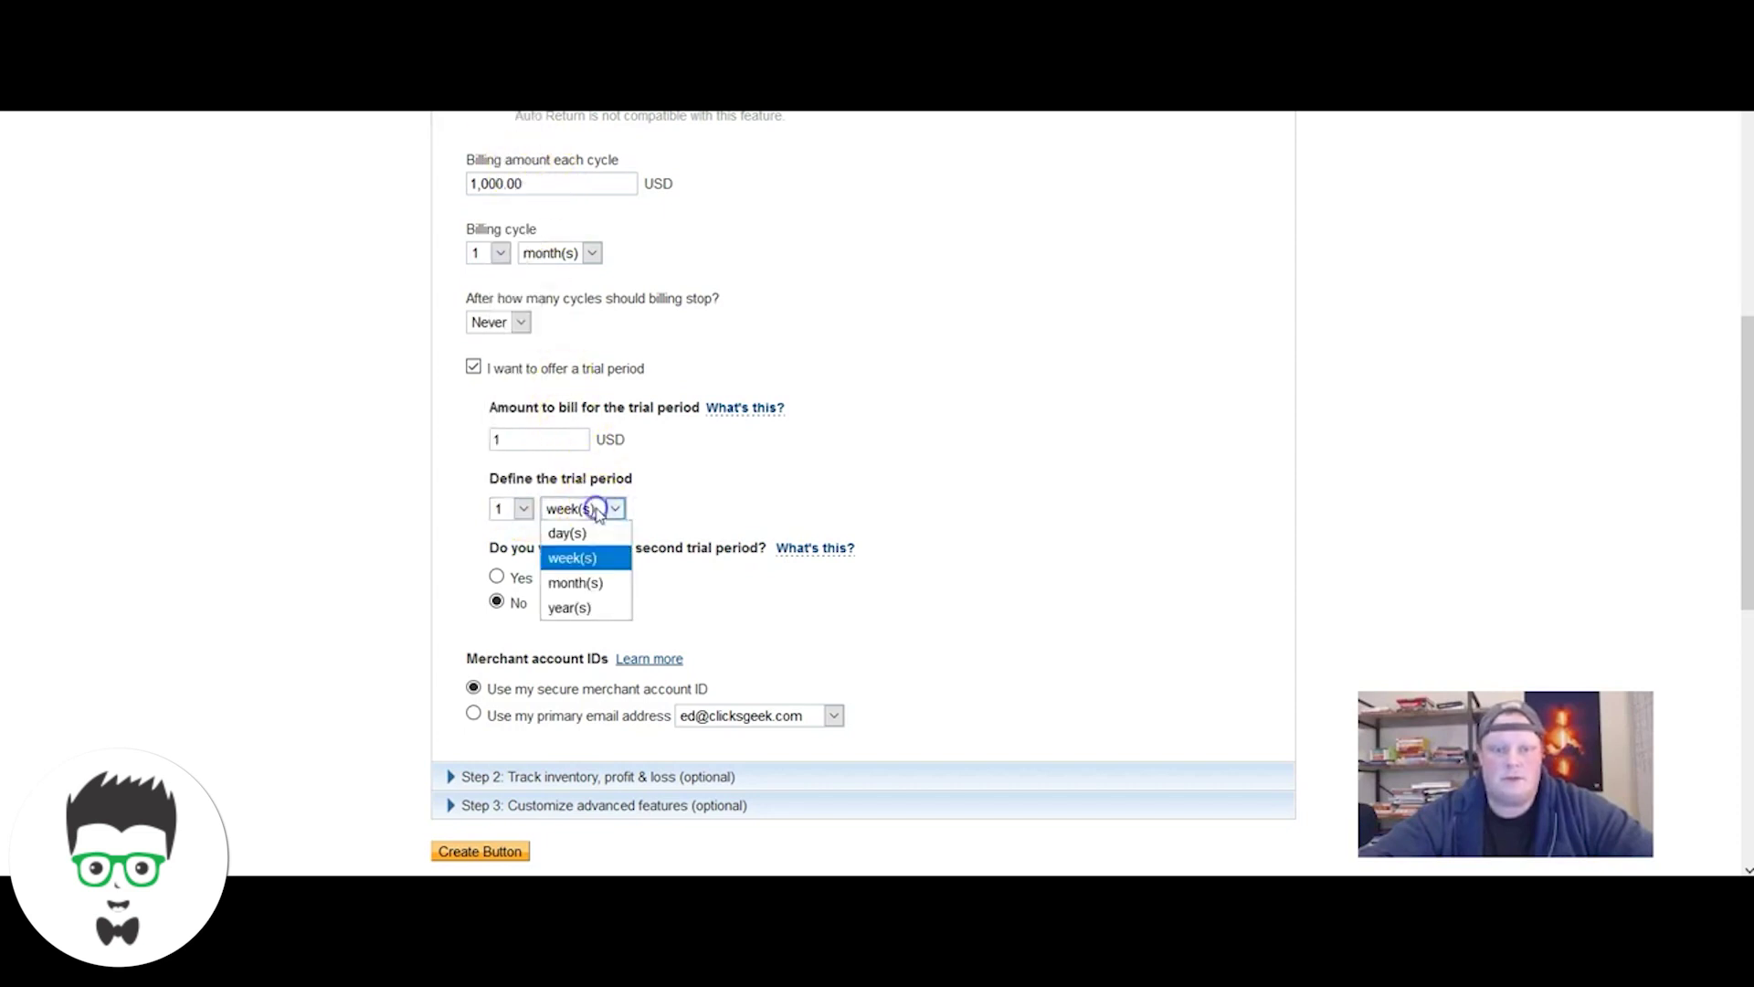
click(599, 584)
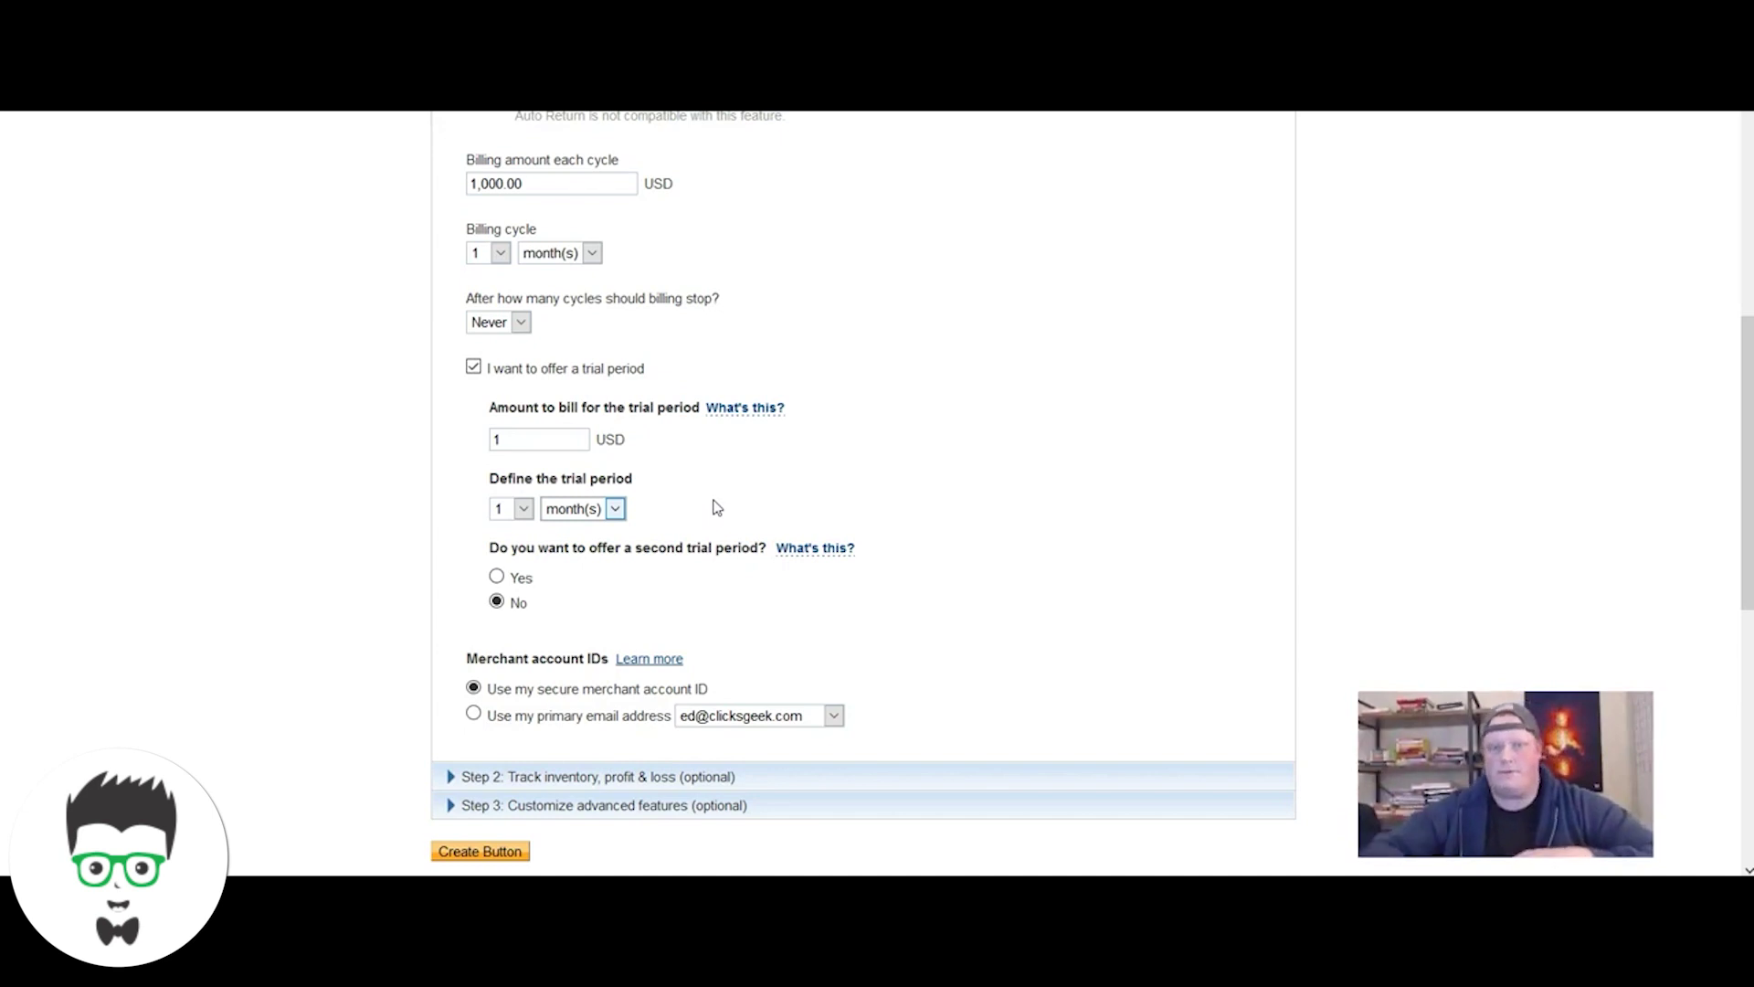
click(645, 173)
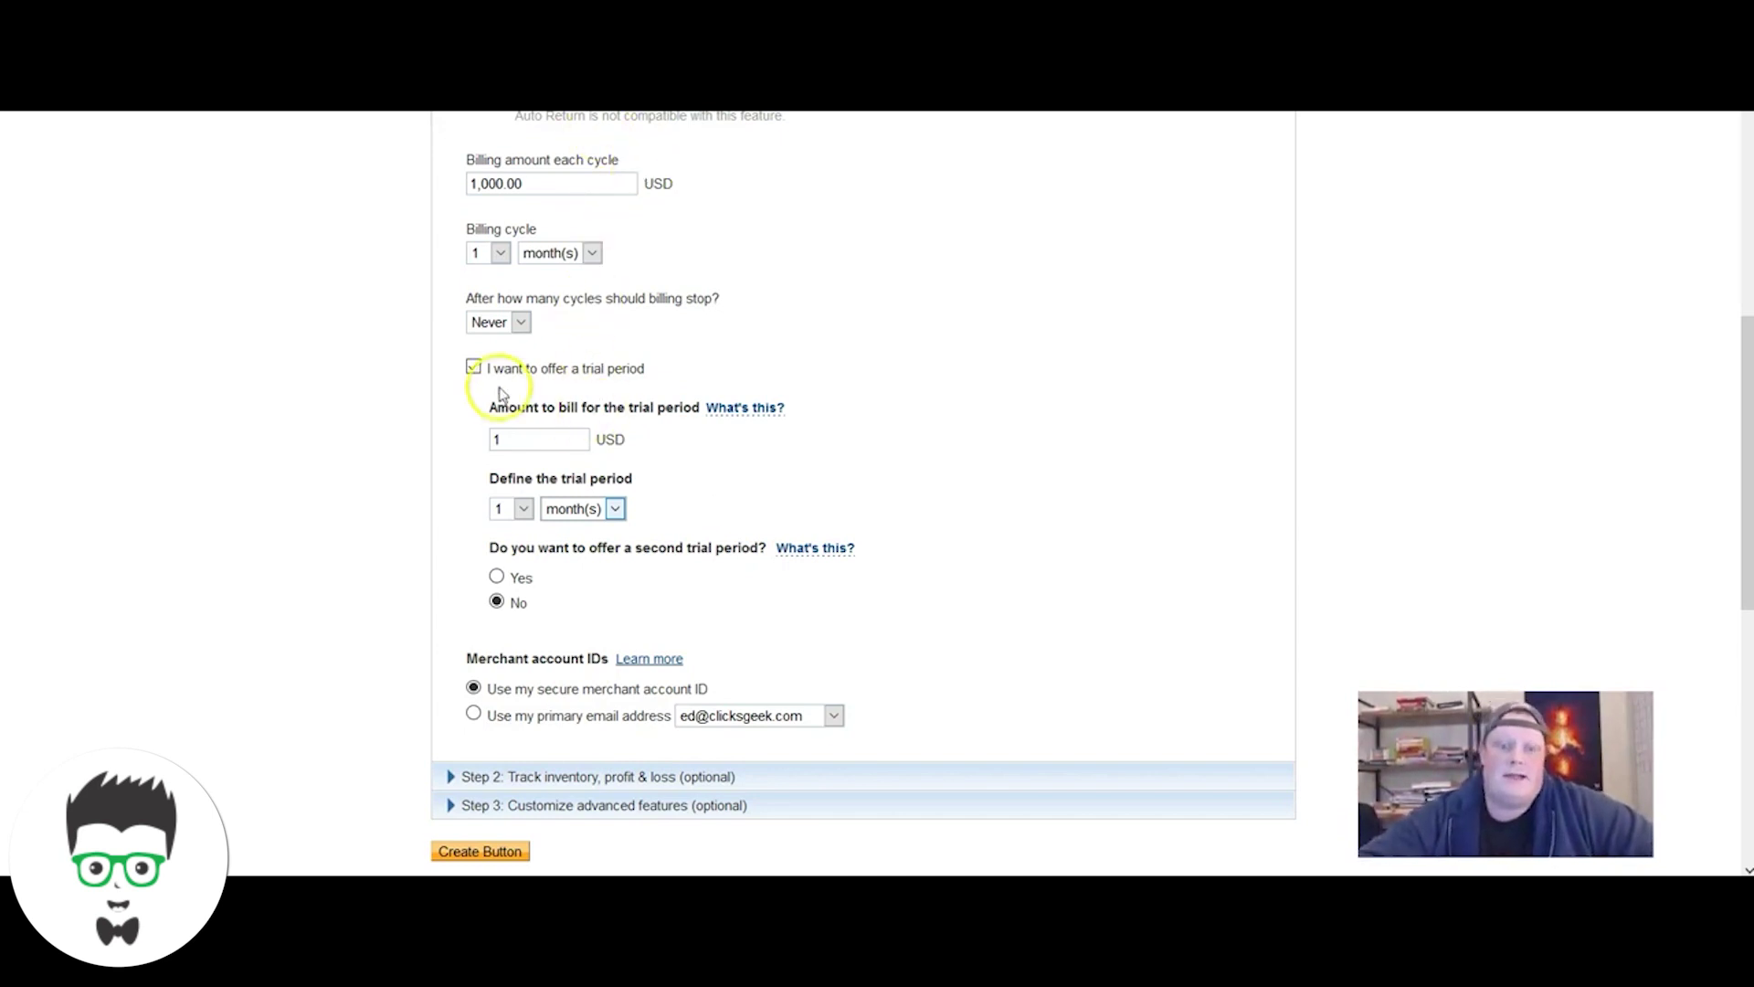
click(473, 369)
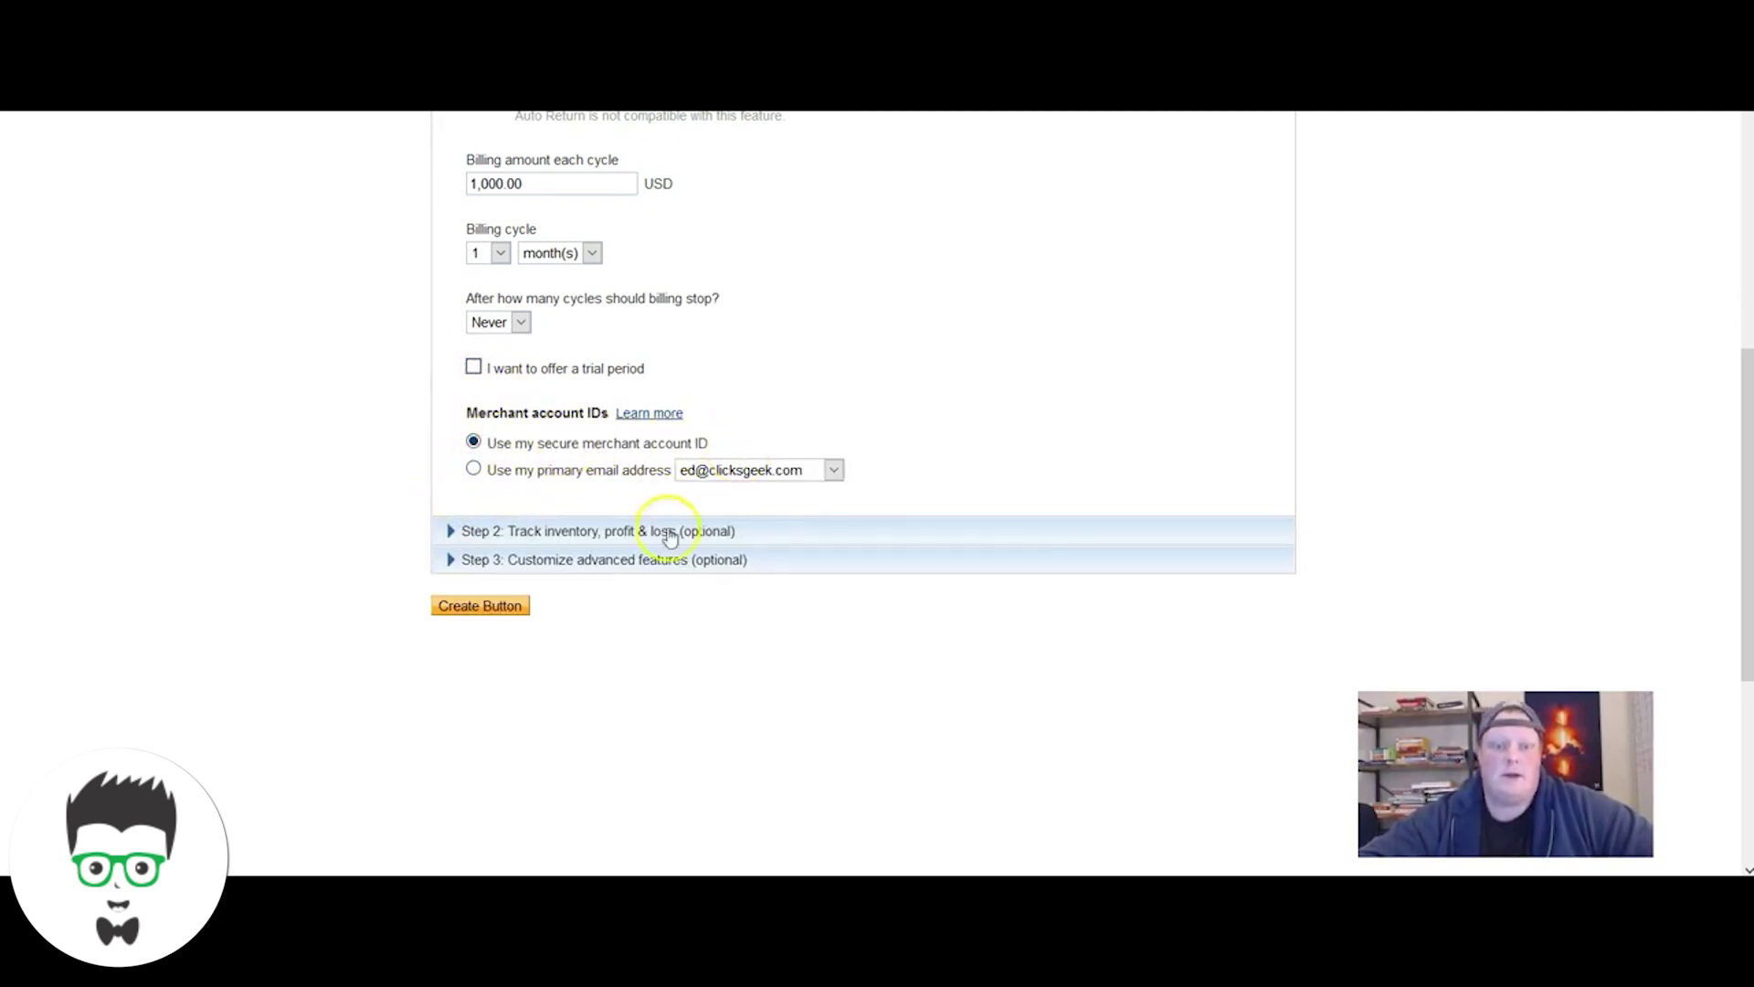
click(621, 534)
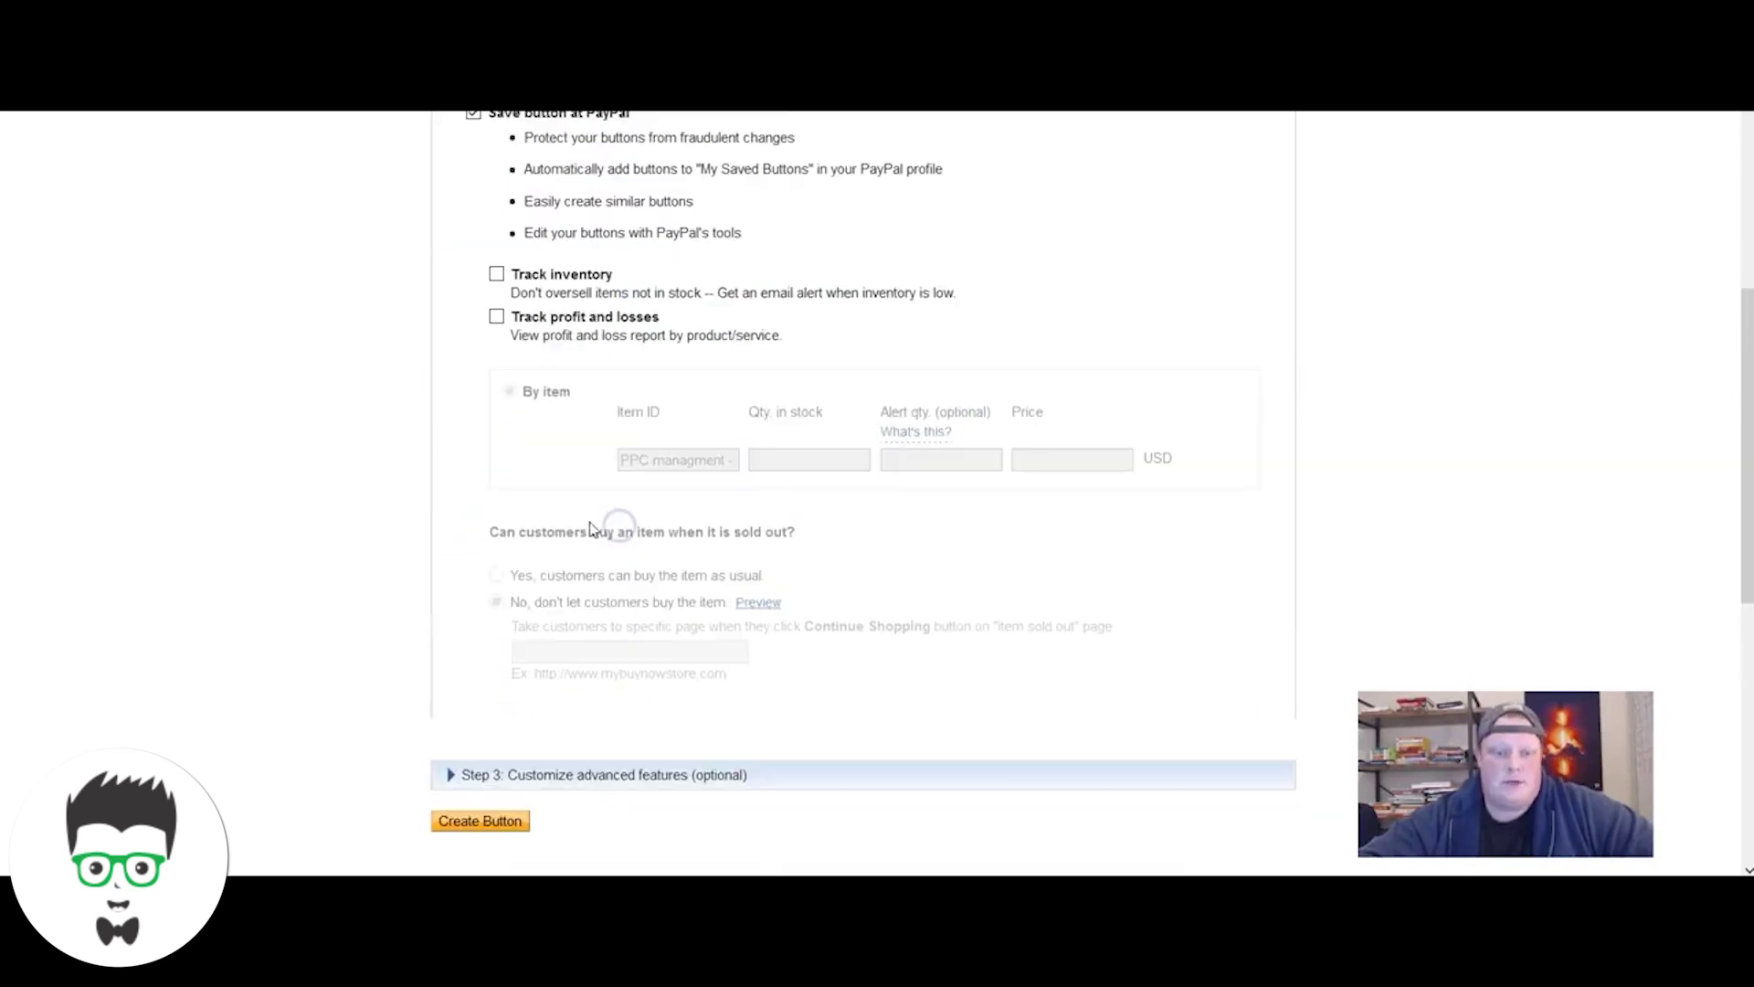
click(606, 786)
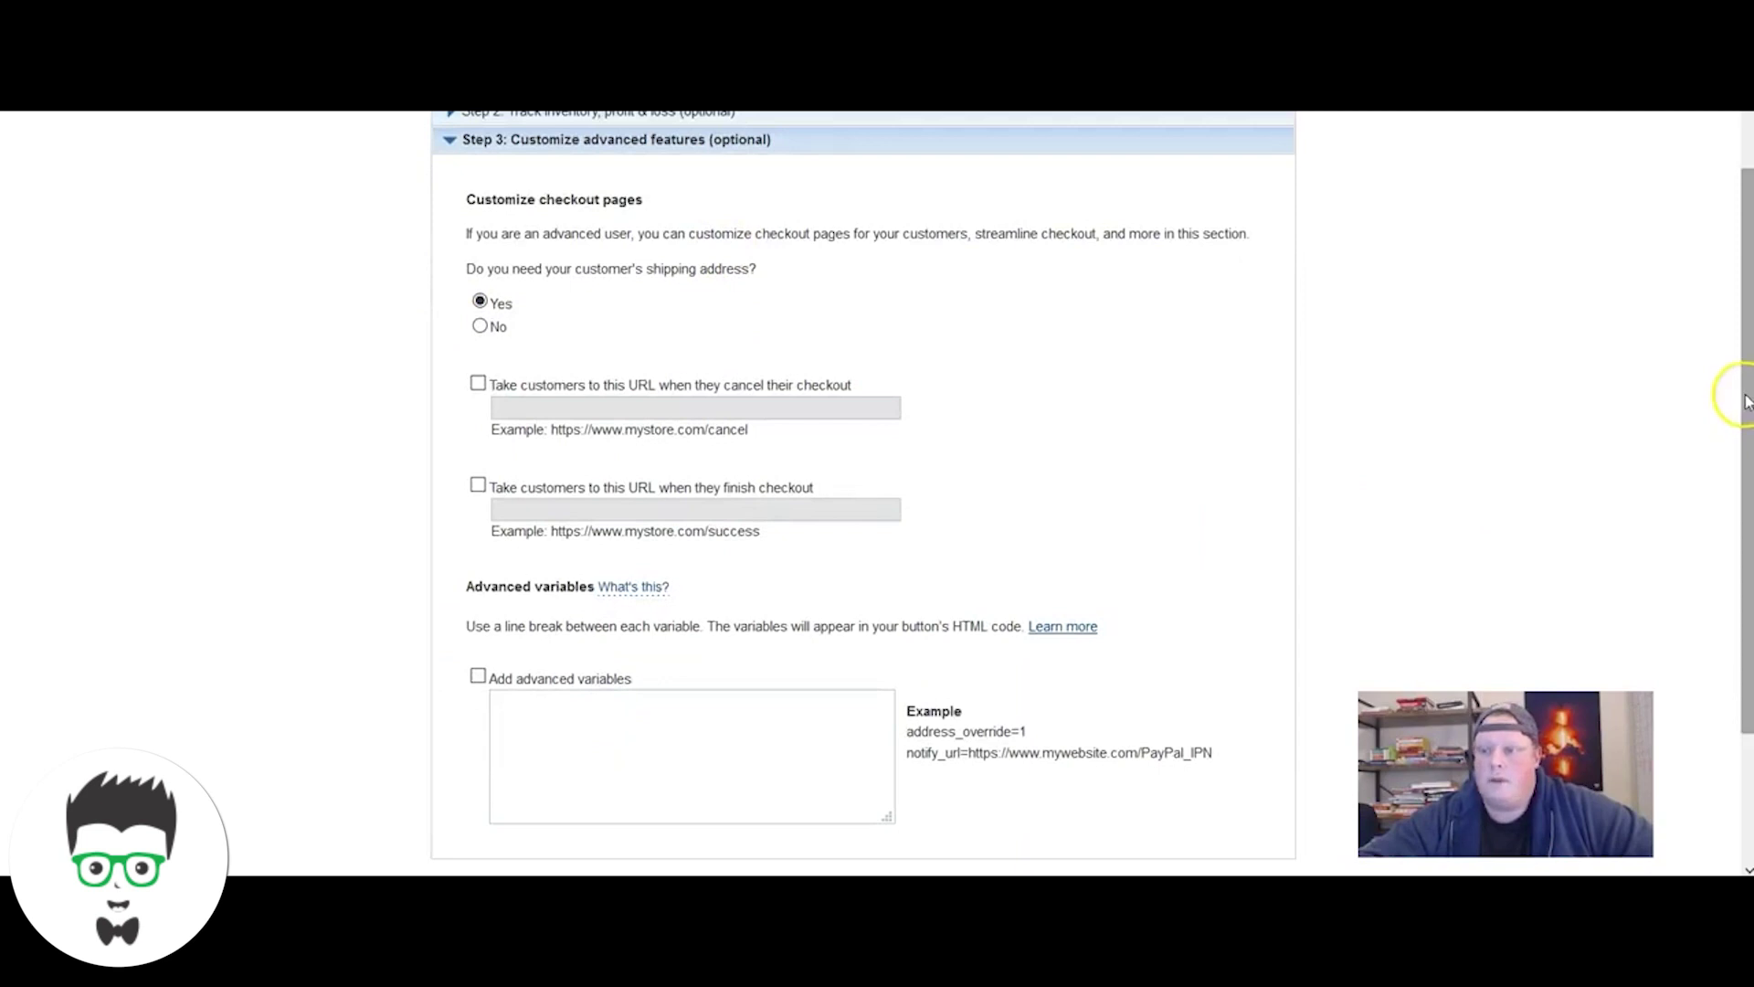
scroll(1727, 392, down, 2)
scroll(1716, 267, up, 4)
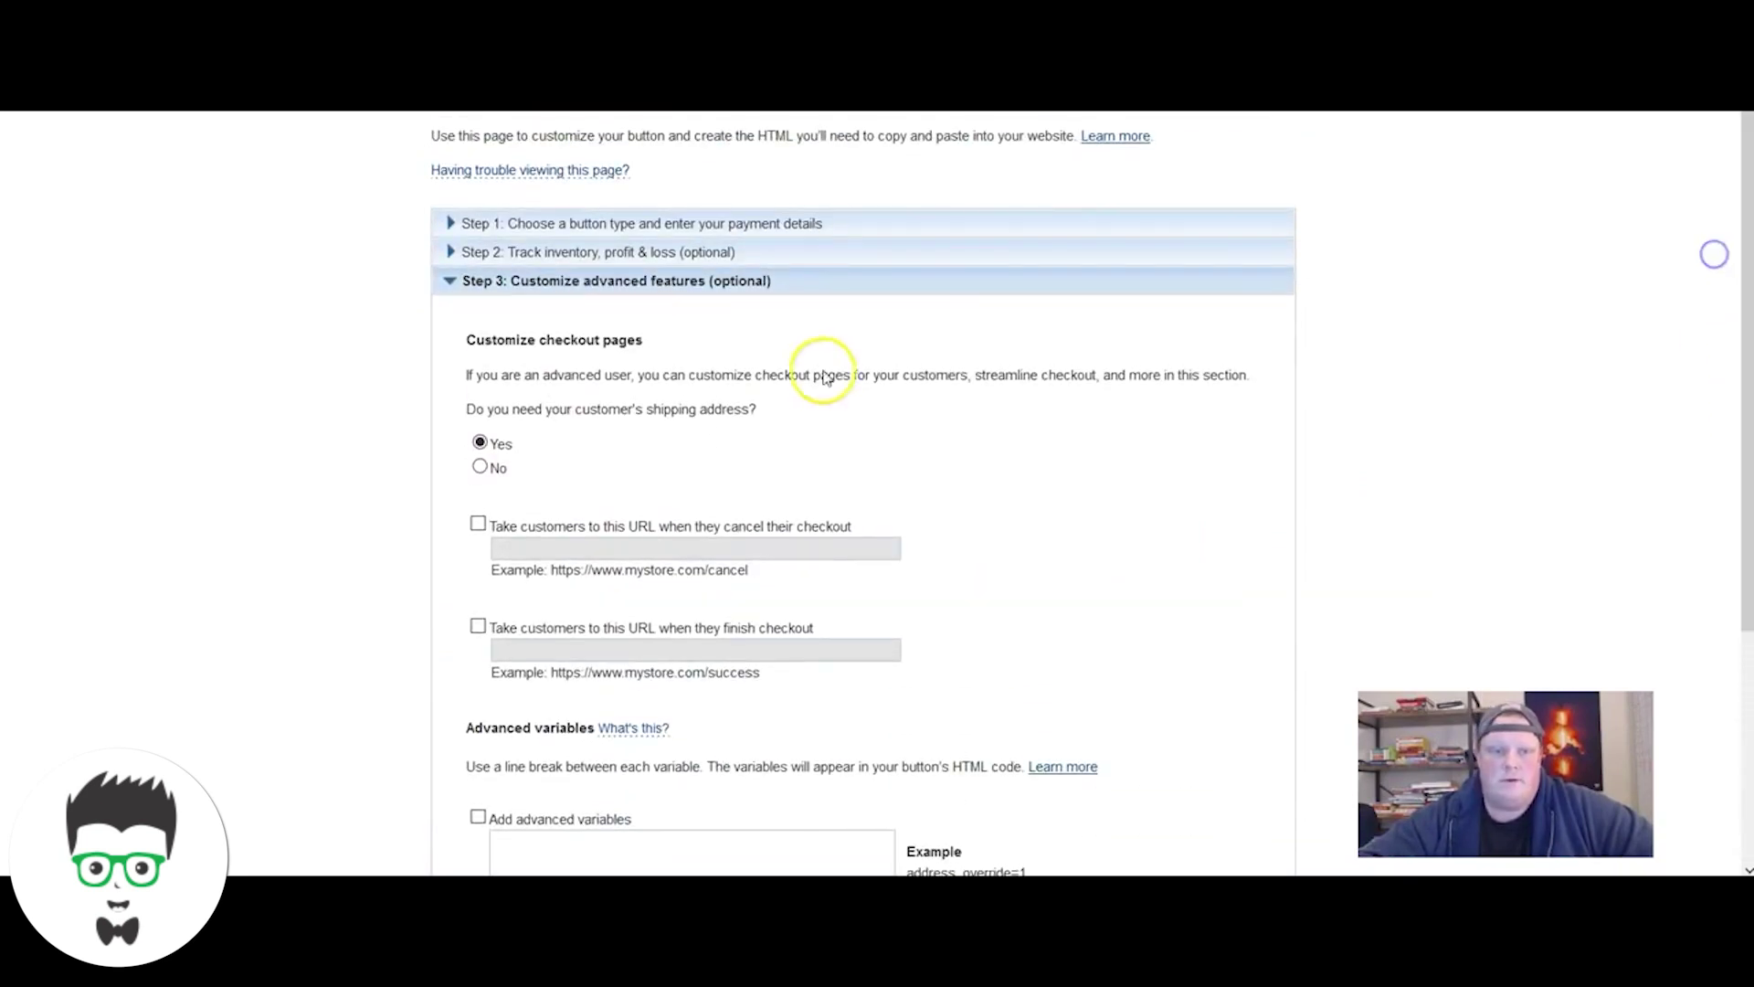
click(574, 281)
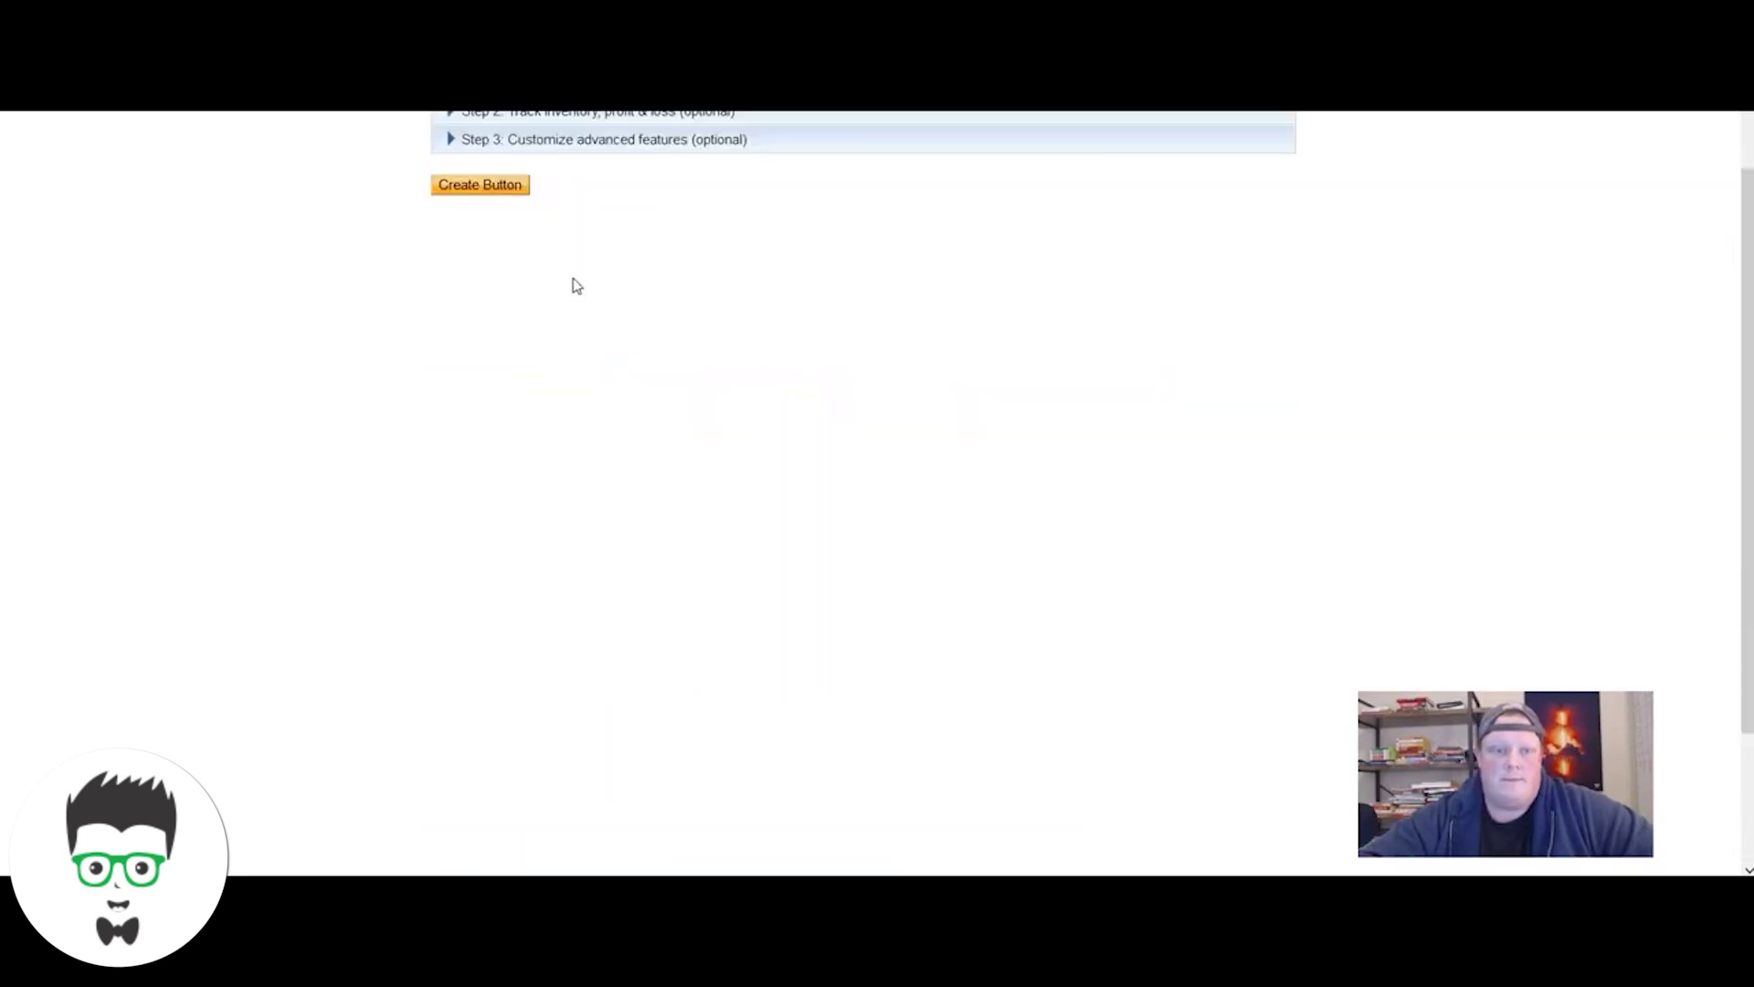
click(471, 188)
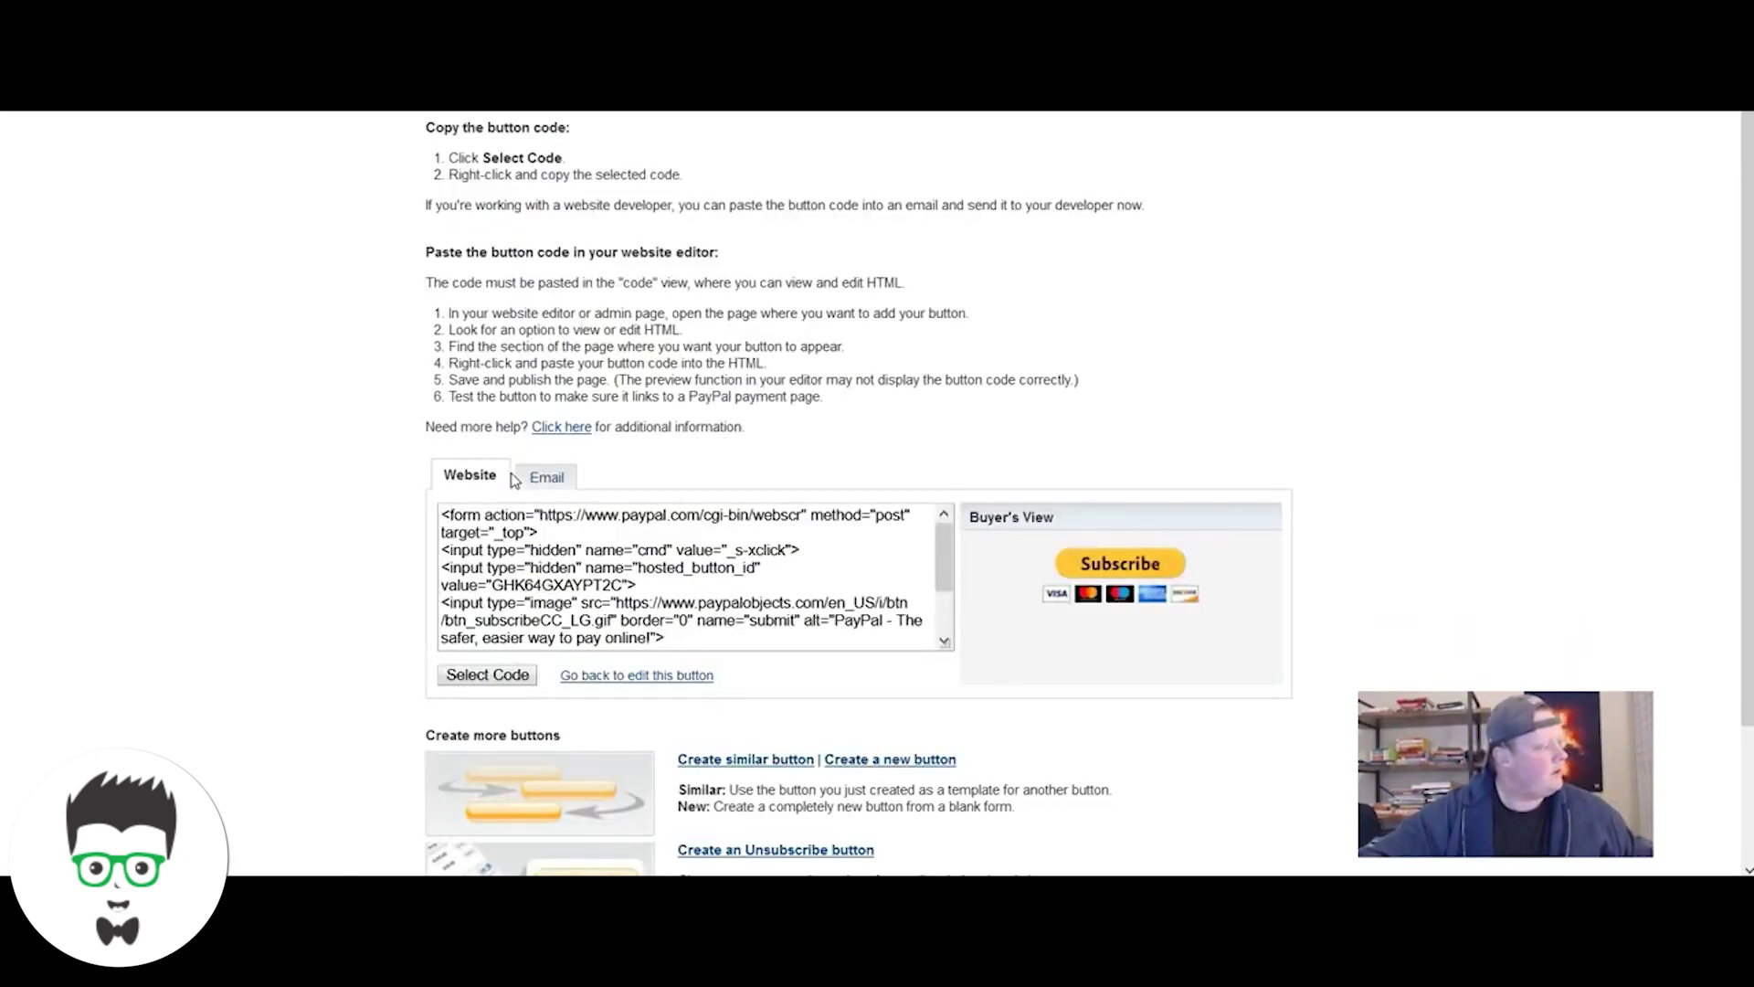
- Create the Subscribe button, select its website code, then select the Email payment link
click(776, 422)
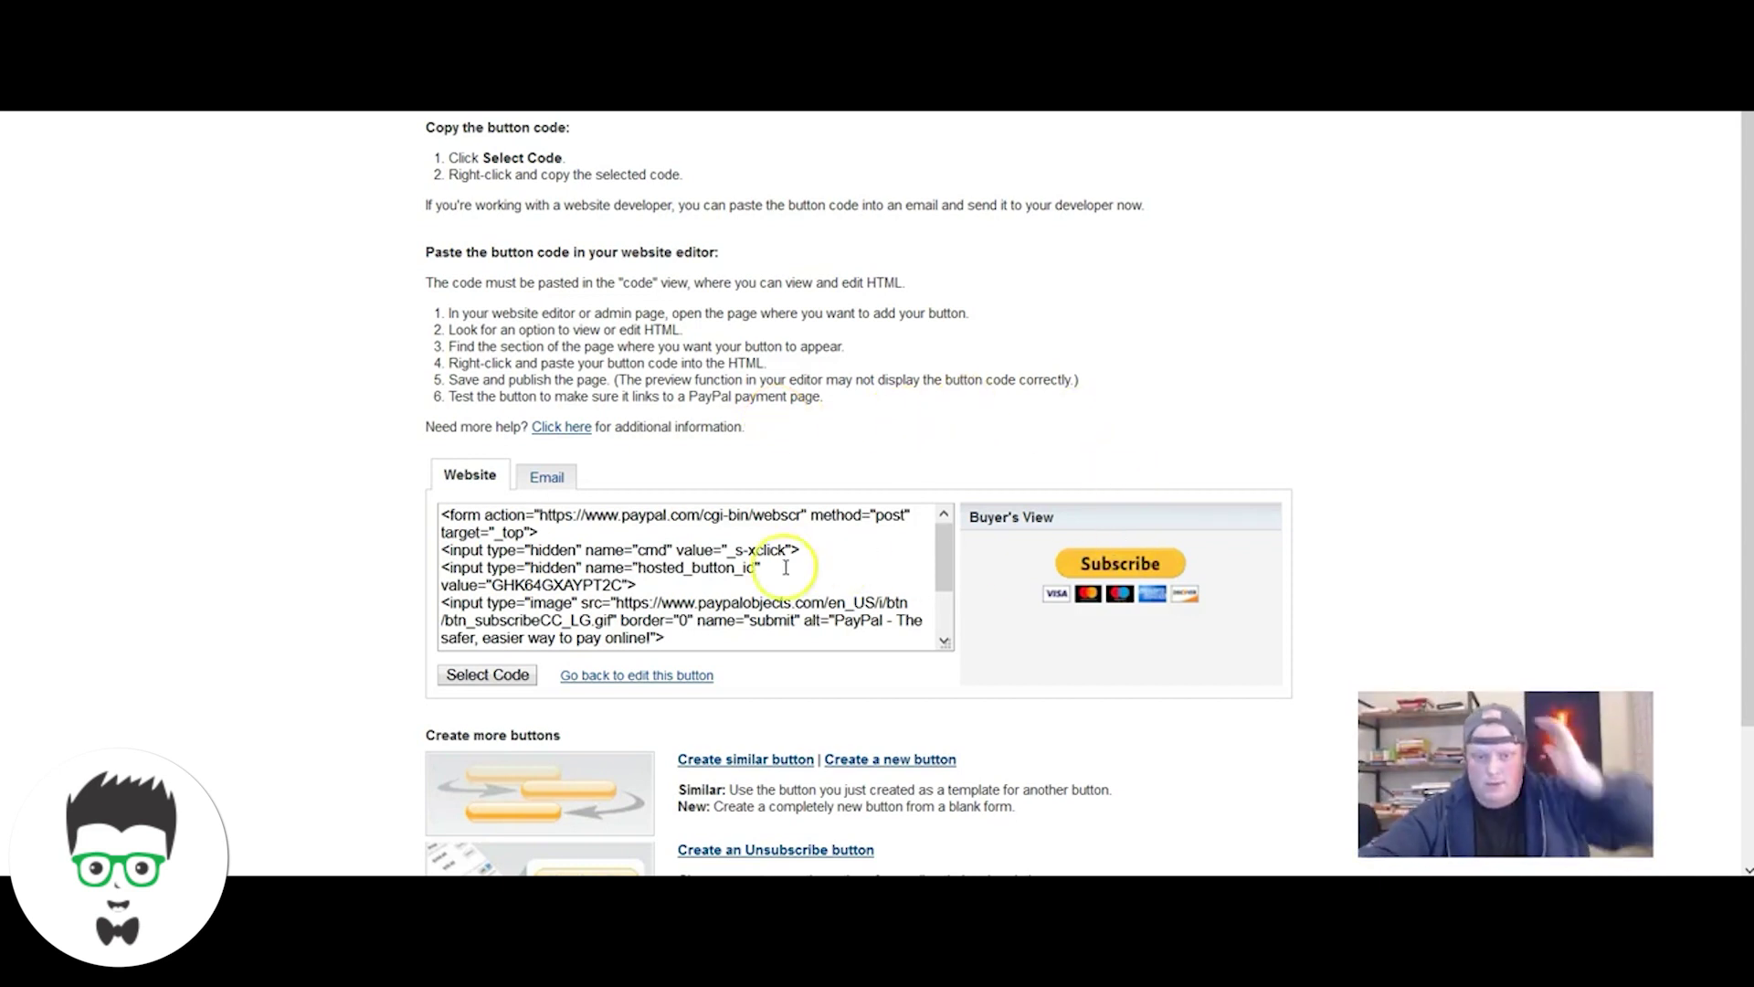
click(487, 674)
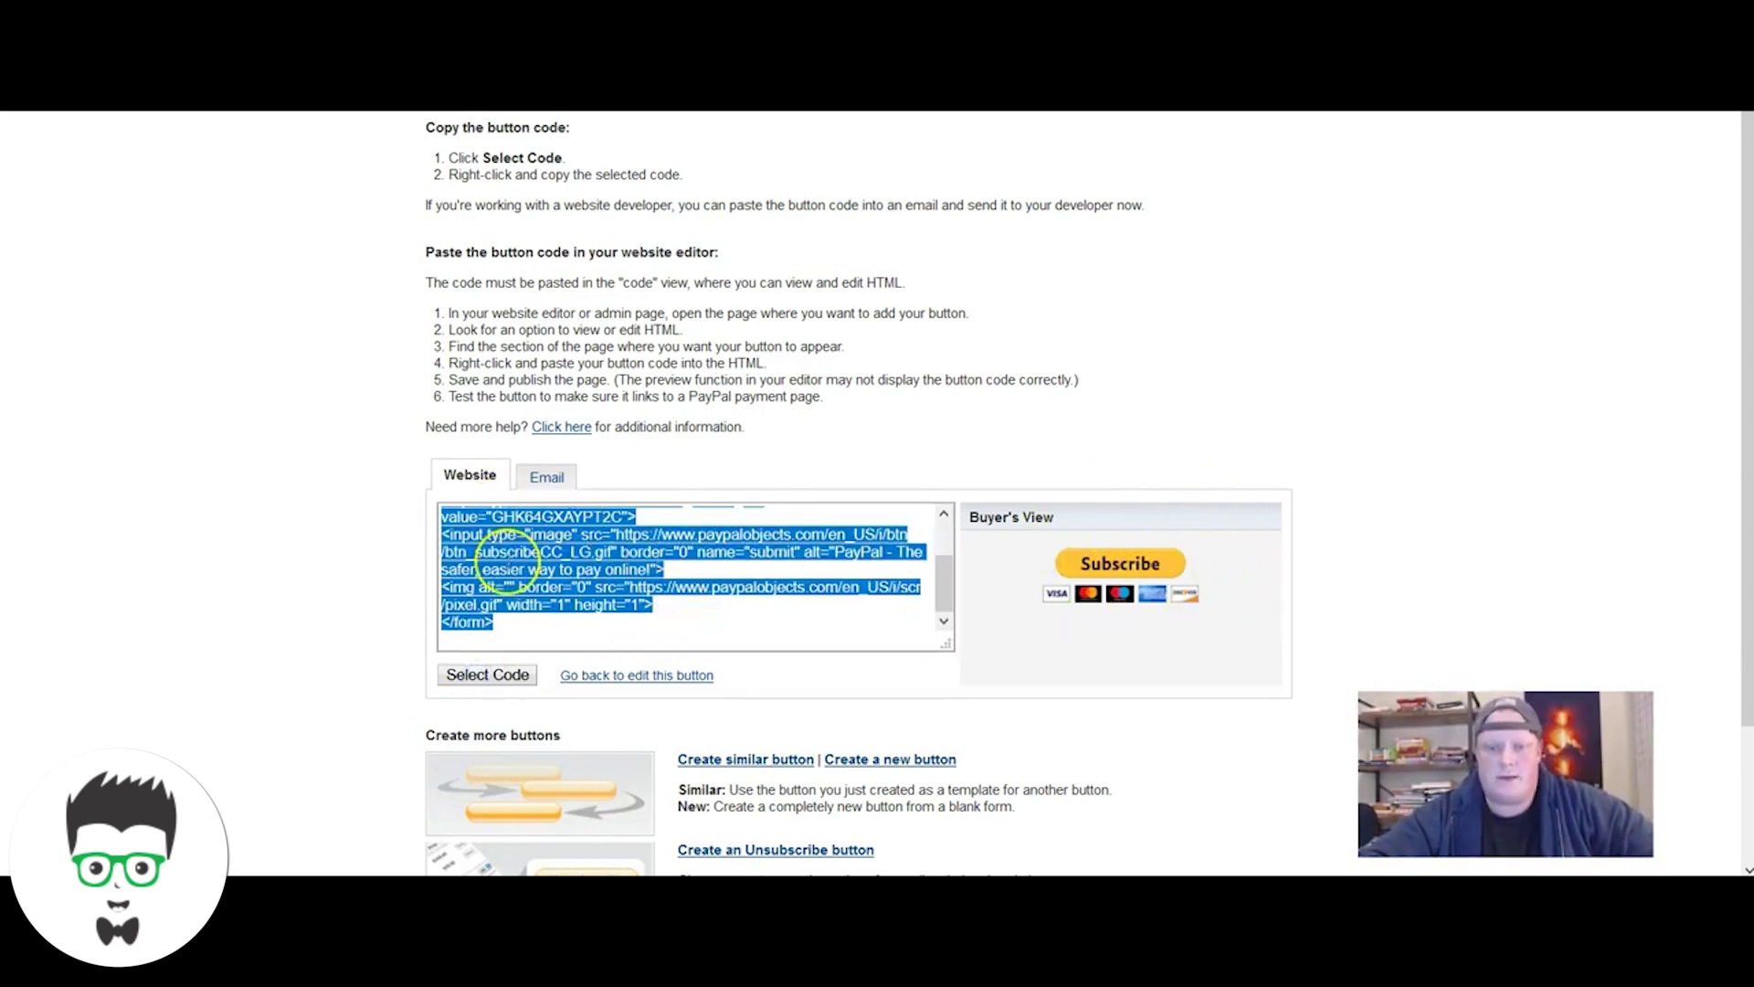
click(546, 475)
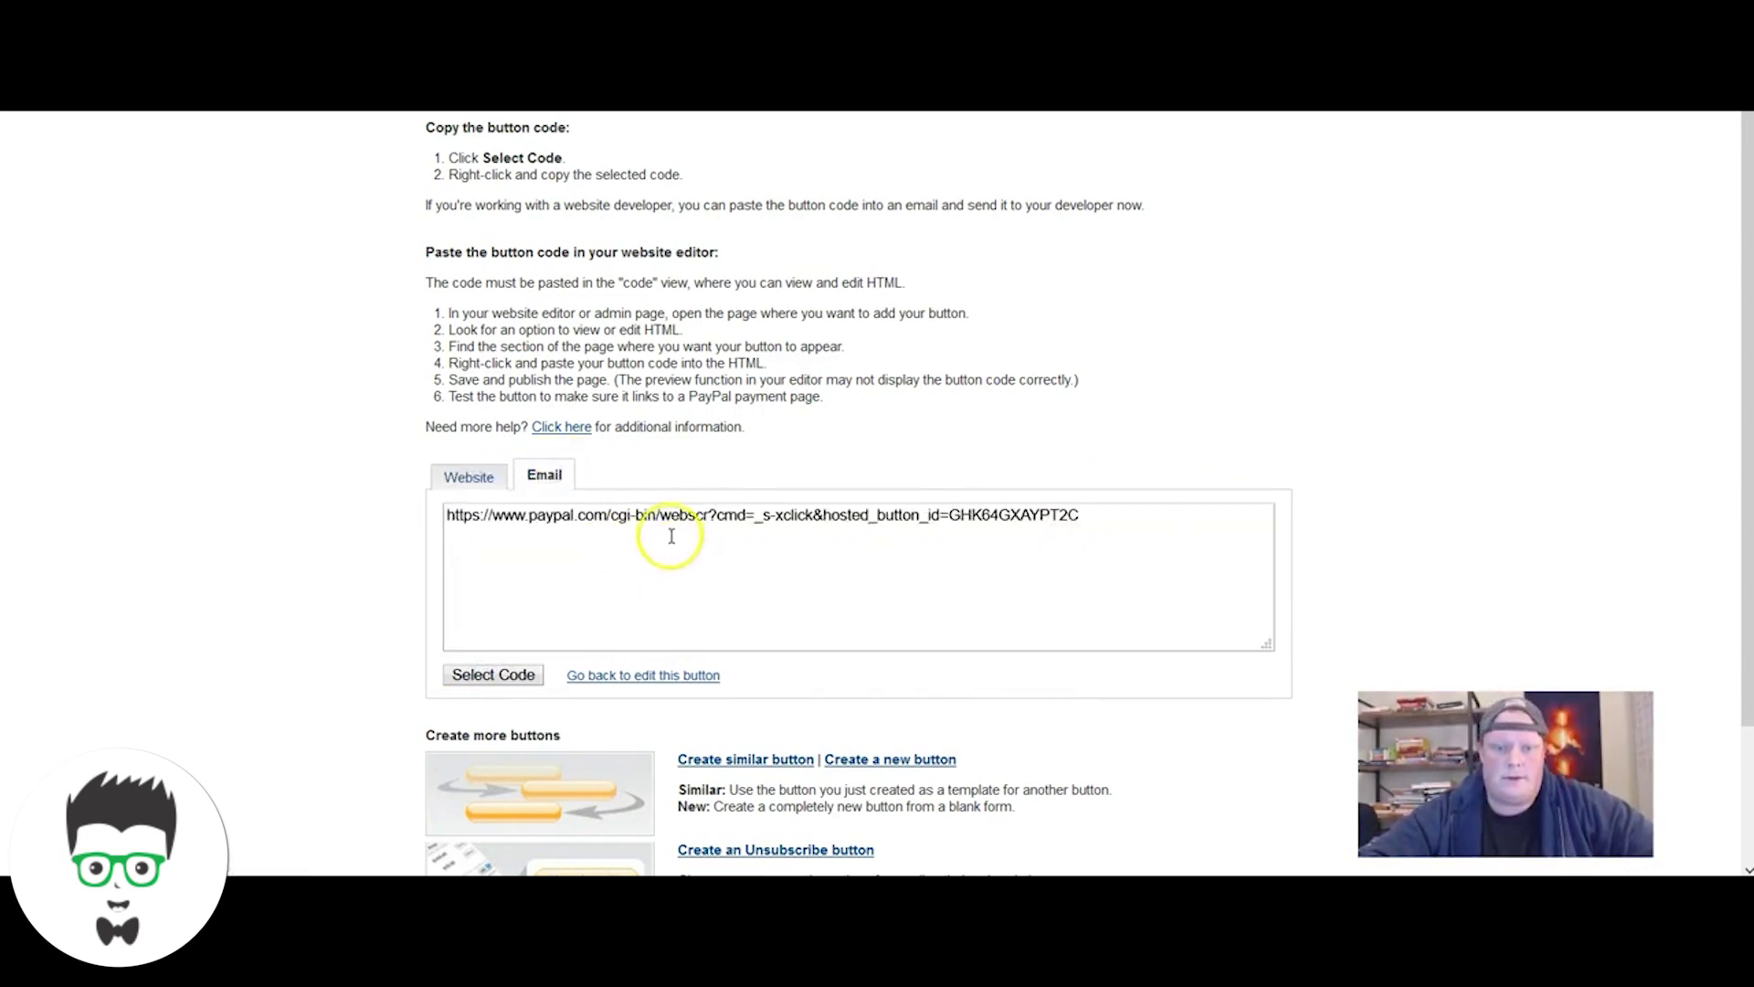
click(656, 514)
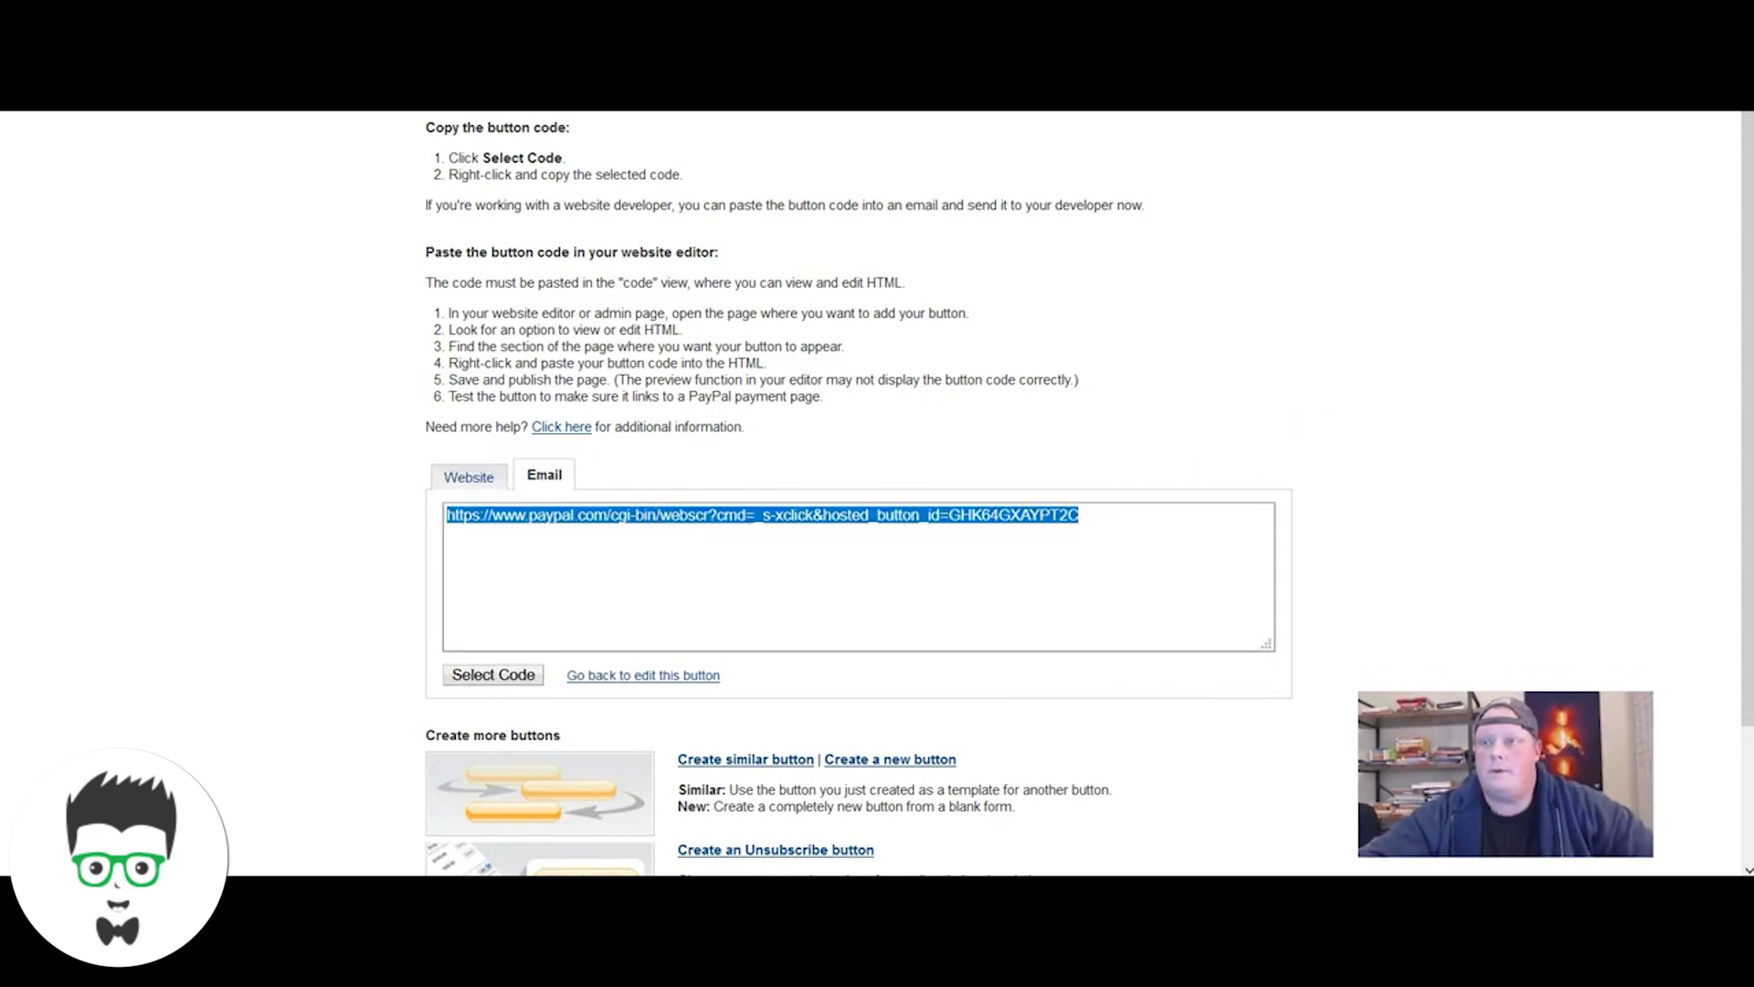
click(1734, 92)
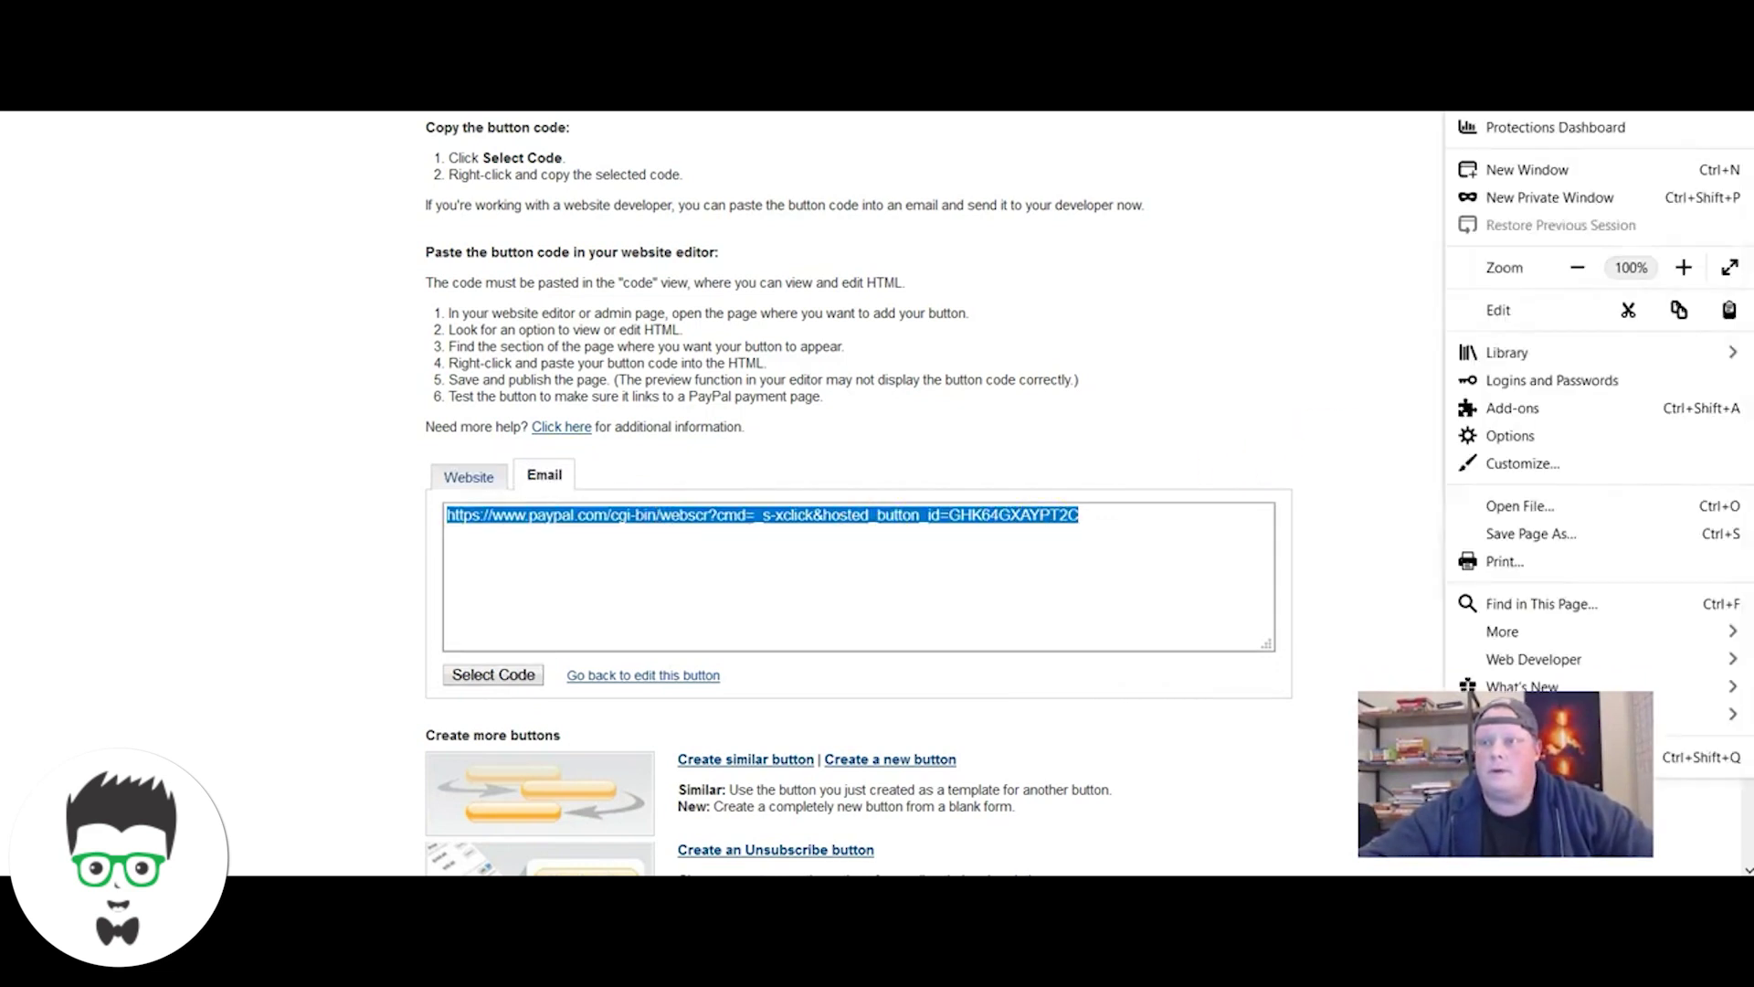
- Load the payment link in a private window and continue as a guest, accepting cookies
click(1576, 199)
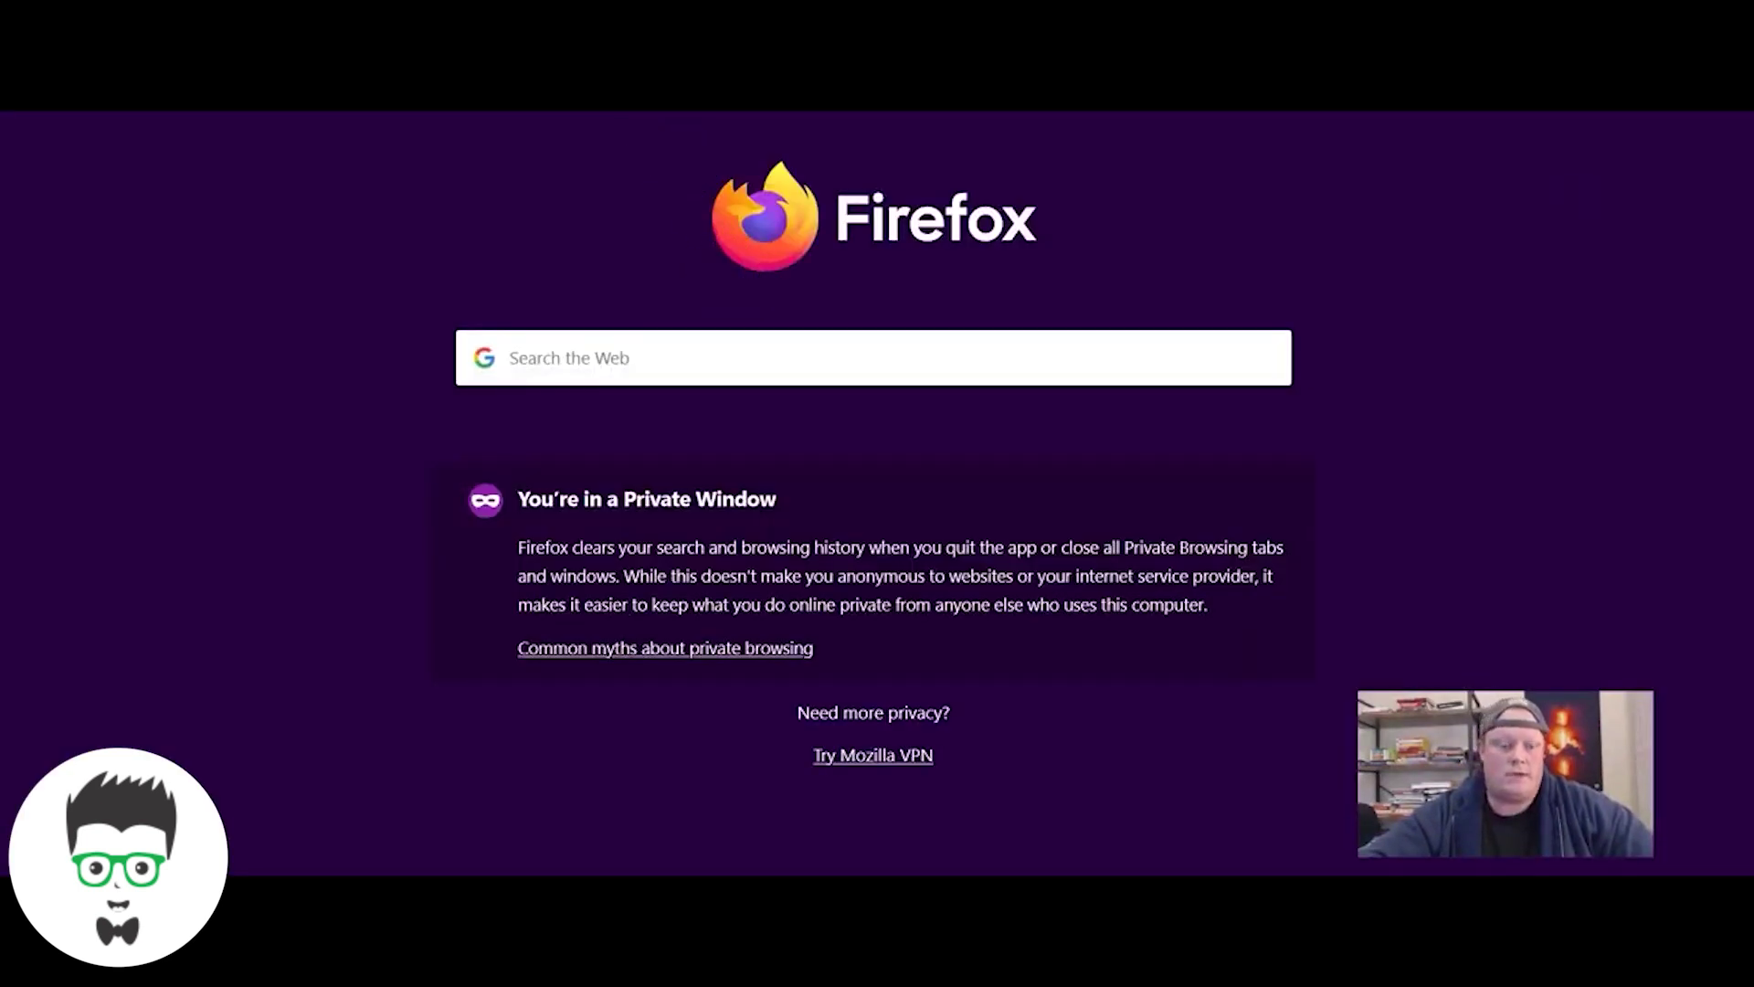
key(Return)
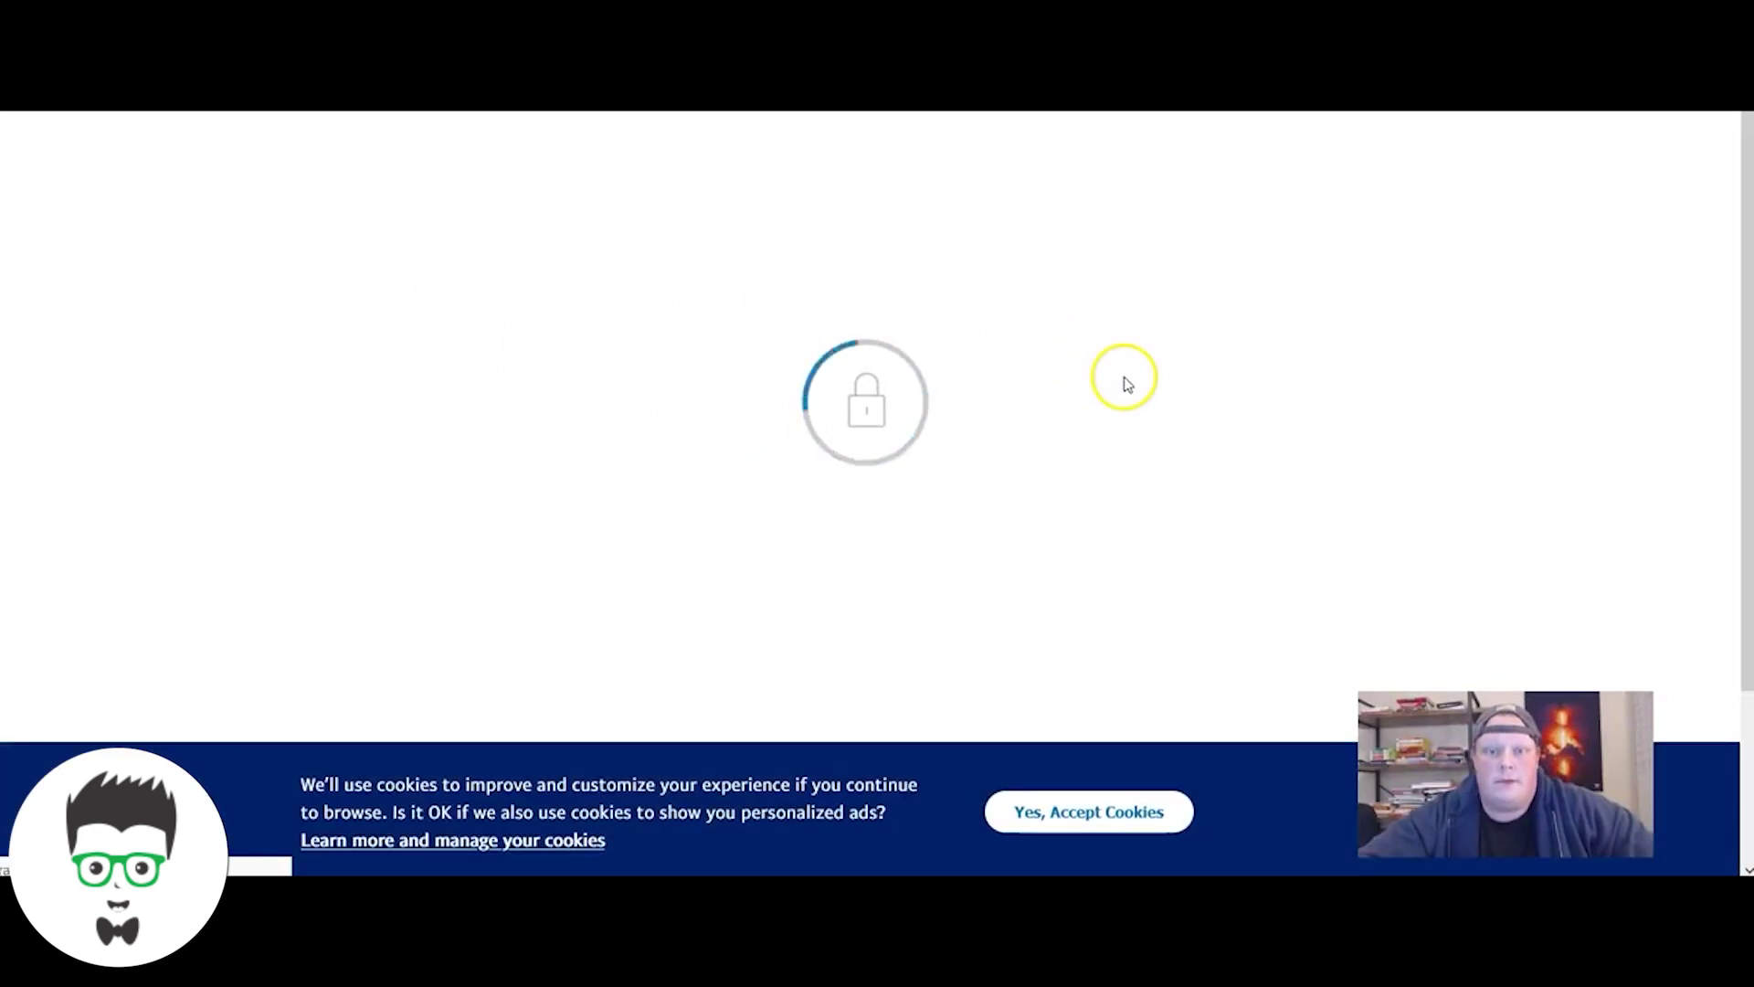
click(1110, 801)
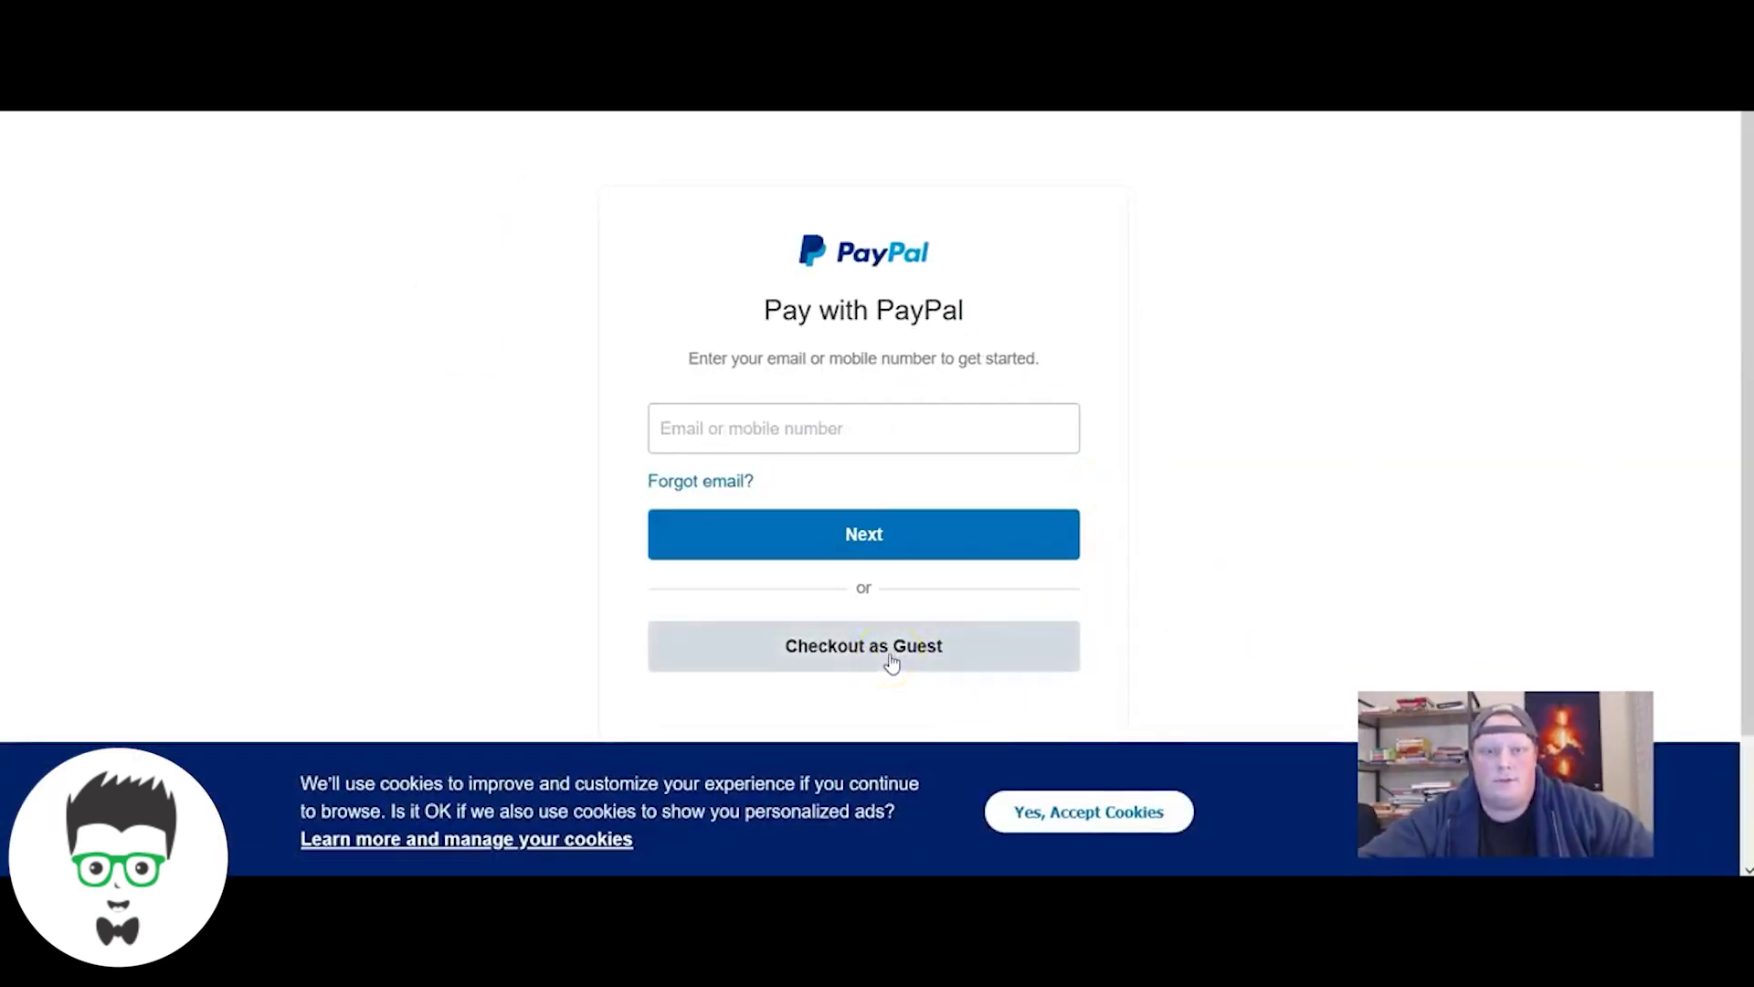
click(892, 660)
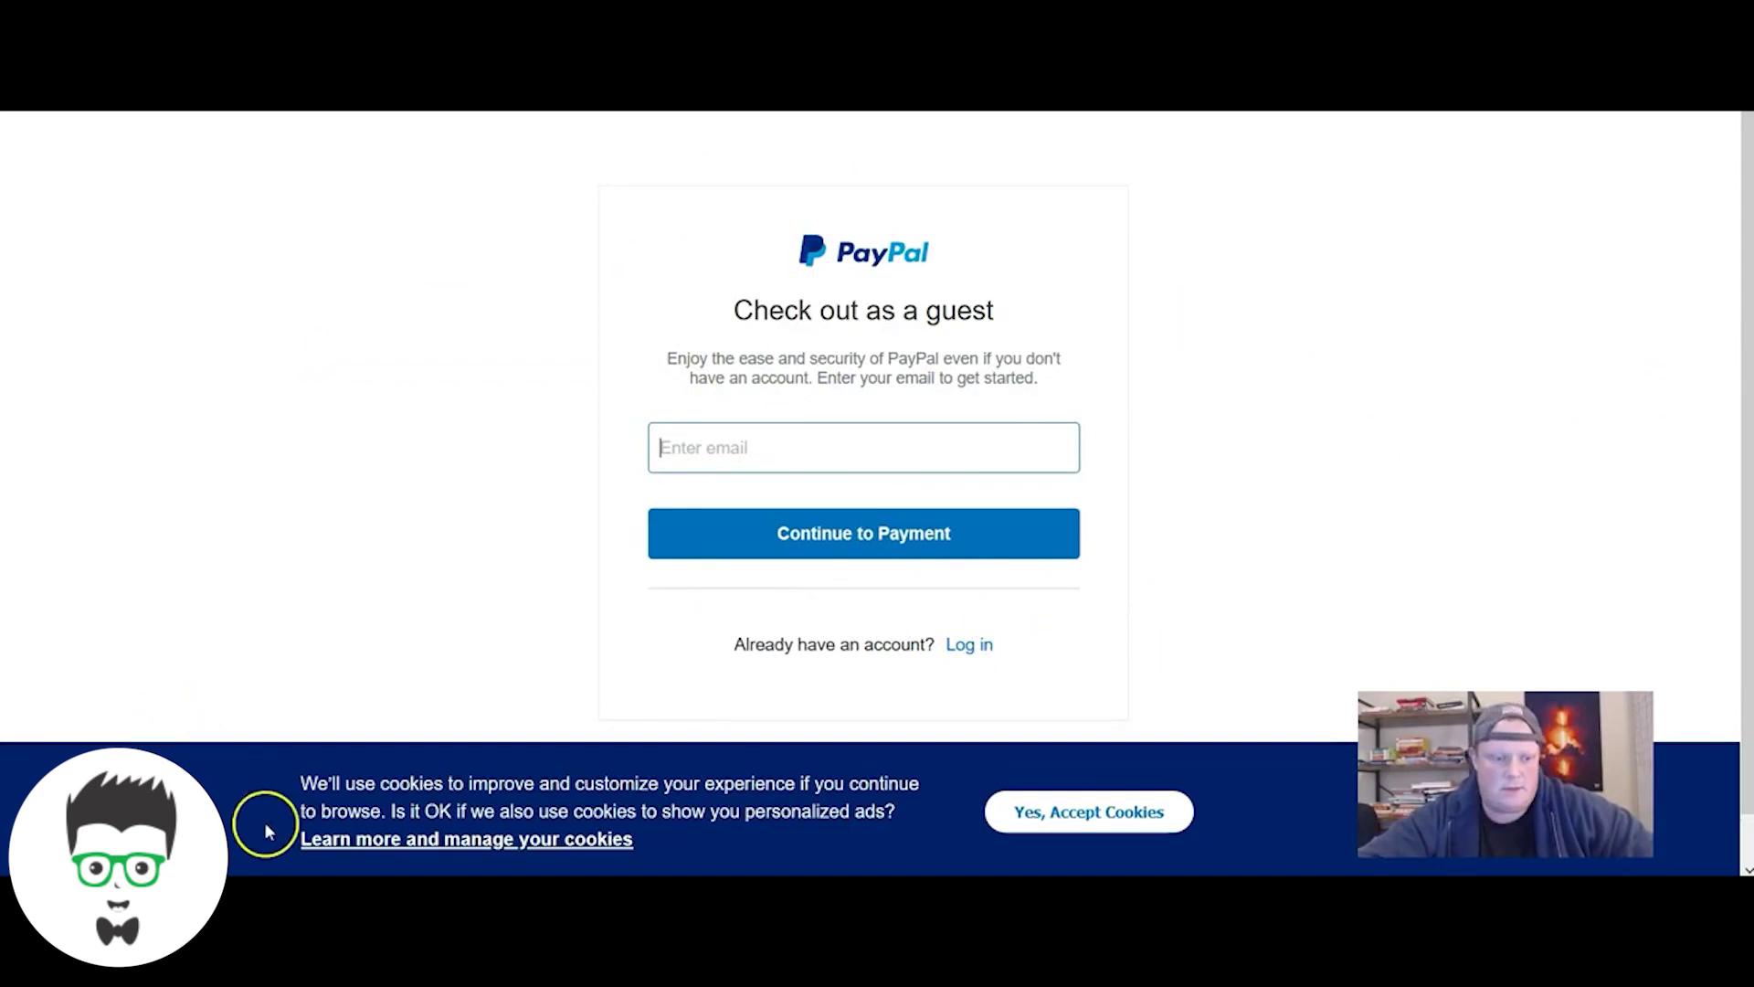
click(1117, 823)
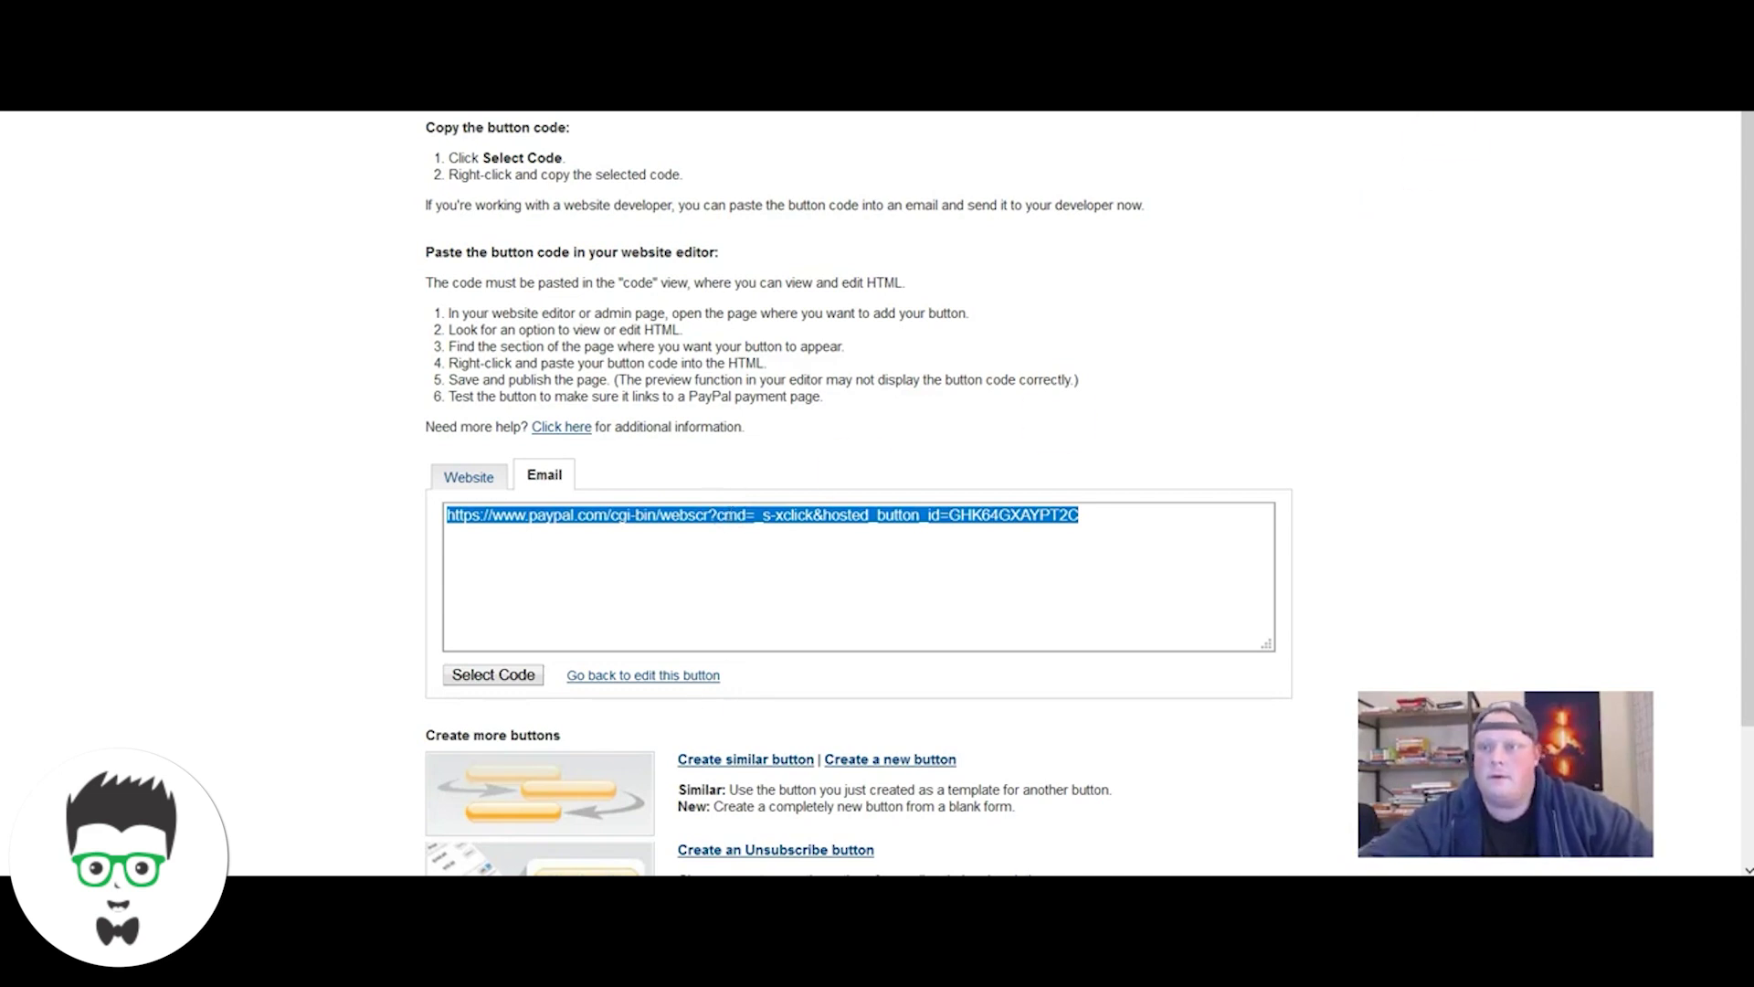
- Load the payment link in a new tab and choose Pay with Debit or Credit Card
key(ctrl+t)
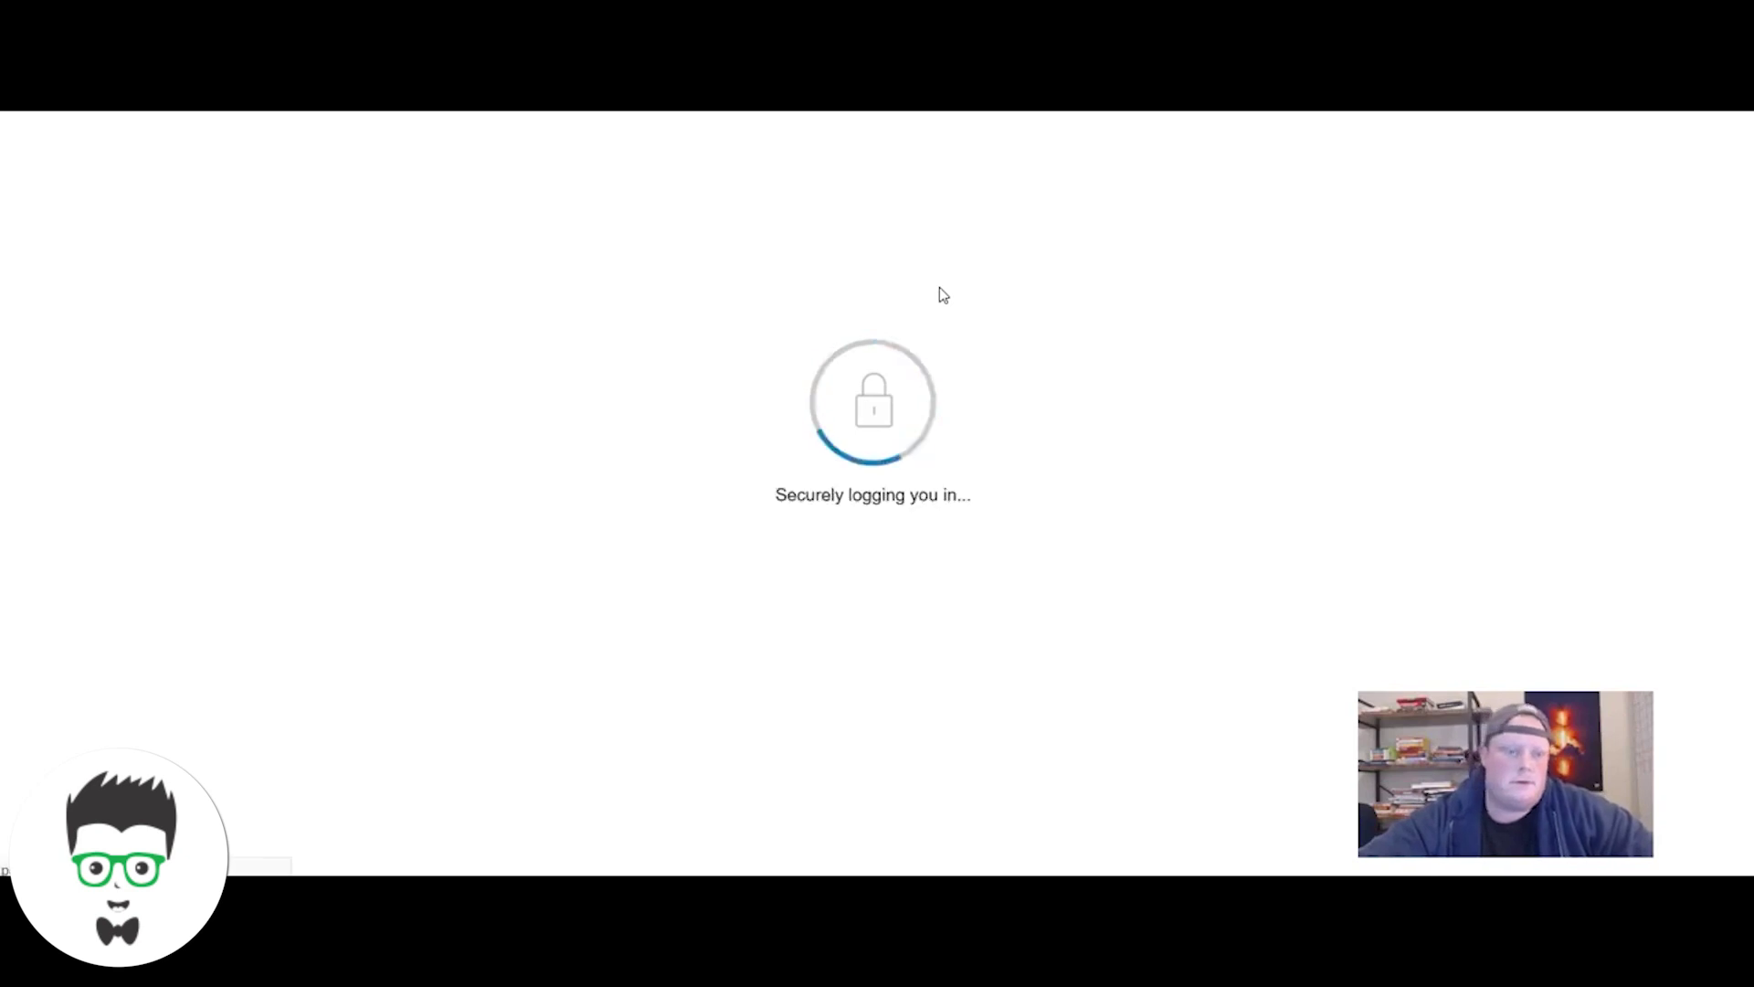
click(647, 229)
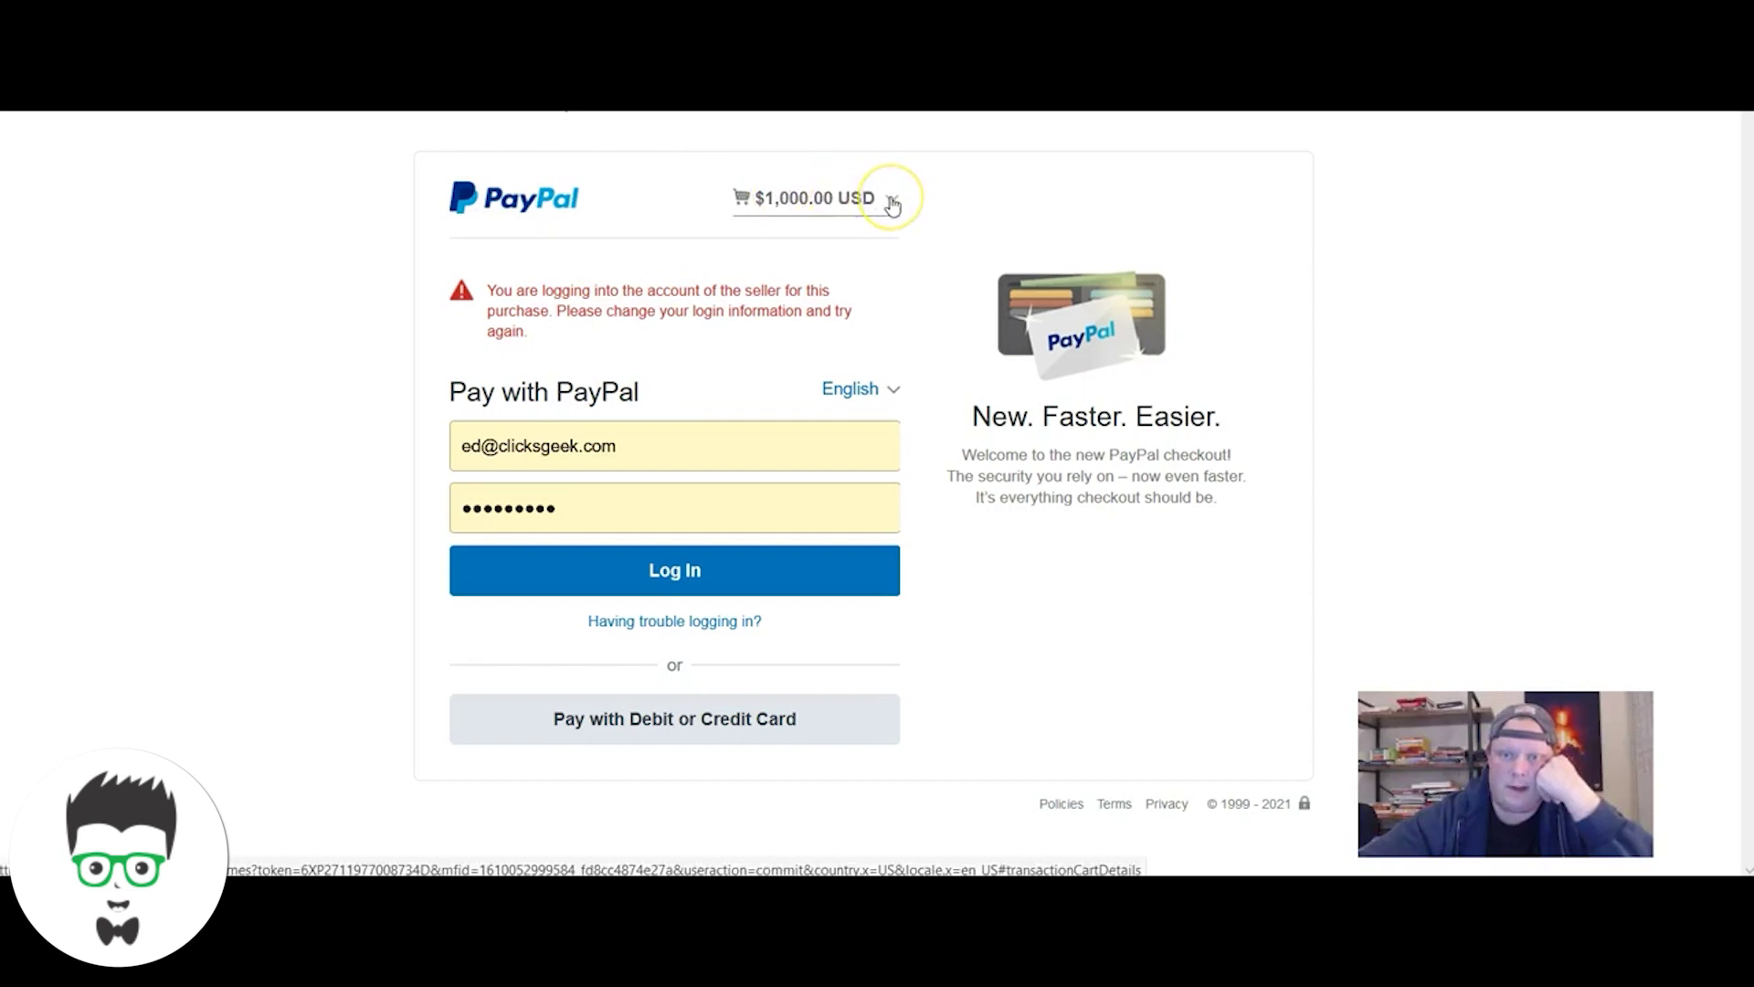
click(730, 720)
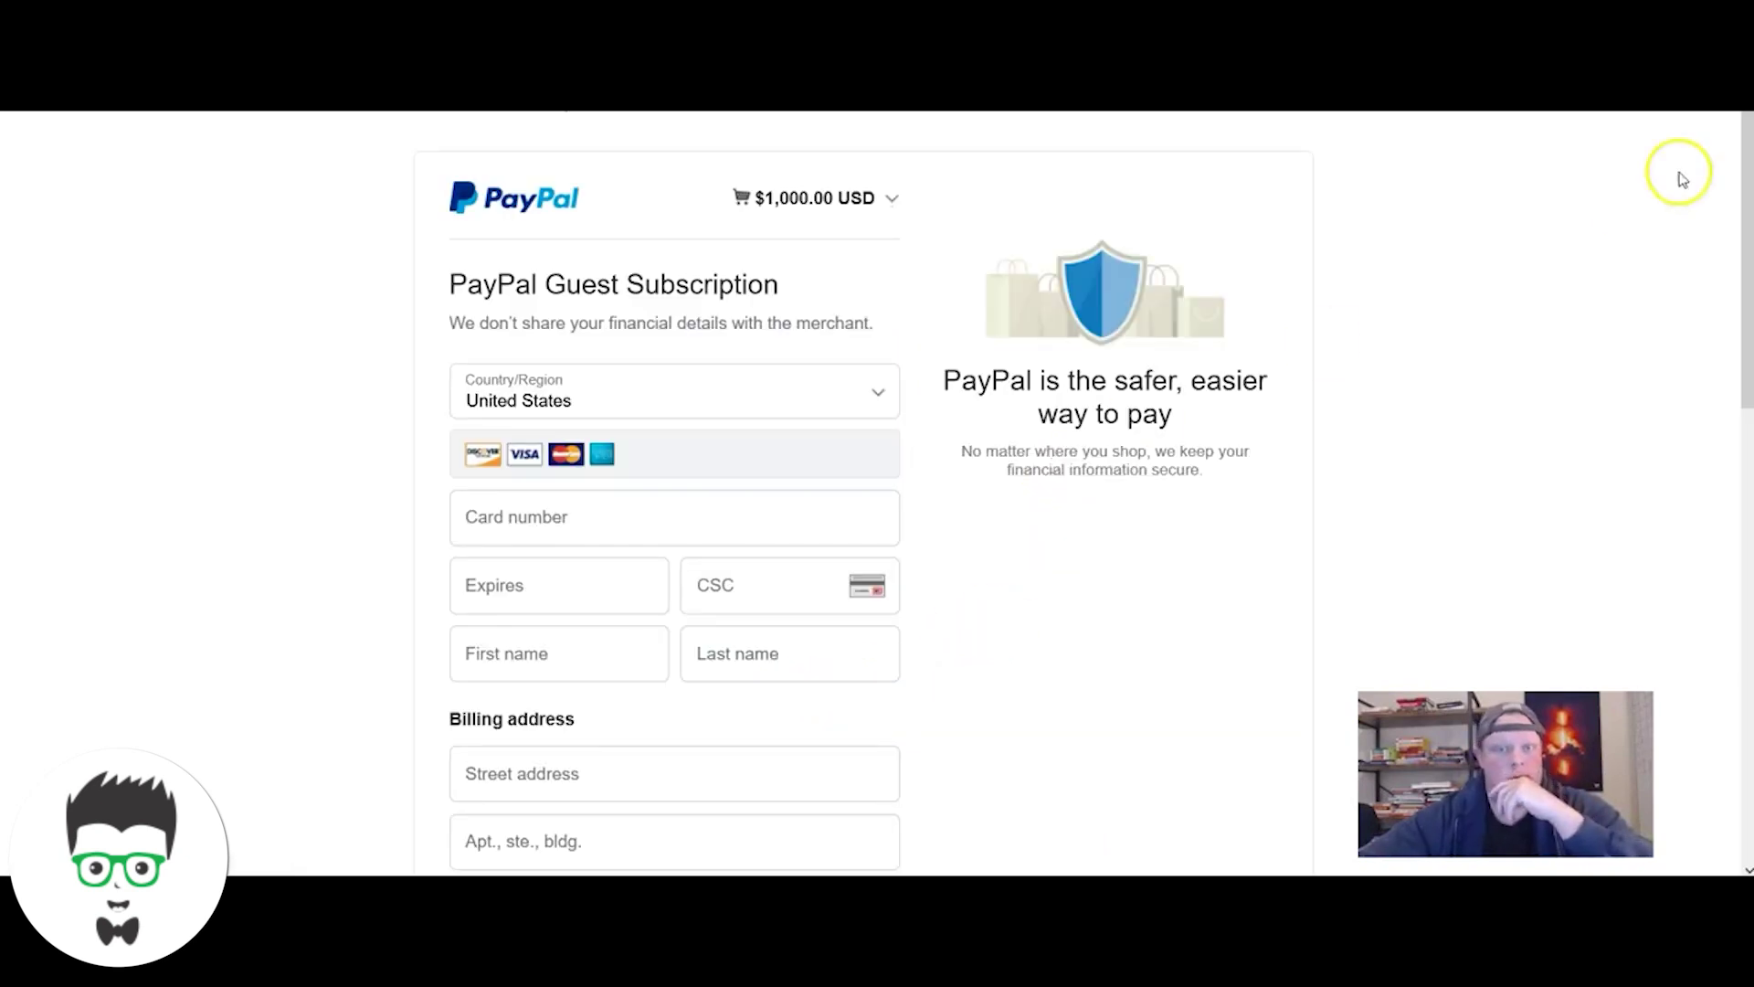
click(1749, 151)
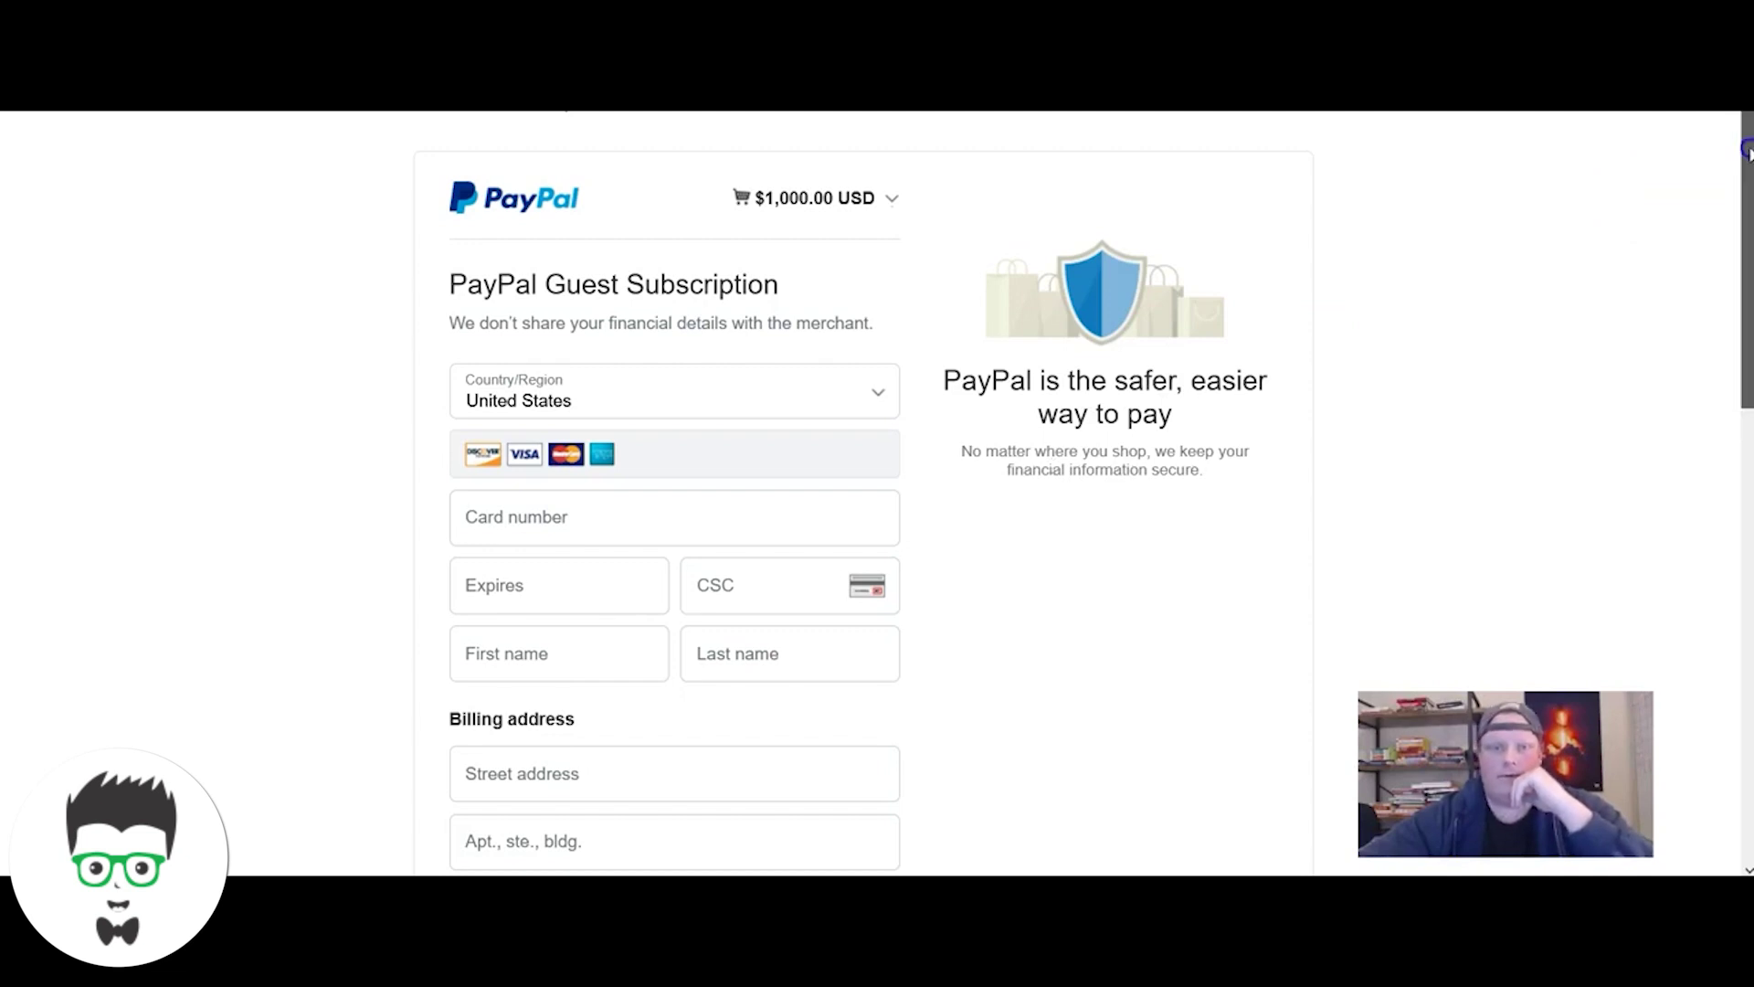
mouse_move(1748, 152)
mouse_down()
mouse_move(1748, 502)
mouse_move(1741, 539)
mouse_move(1678, 361)
mouse_move(1679, 567)
mouse_move(1663, 164)
mouse_move(1732, 252)
mouse_move(1723, 141)
mouse_up()
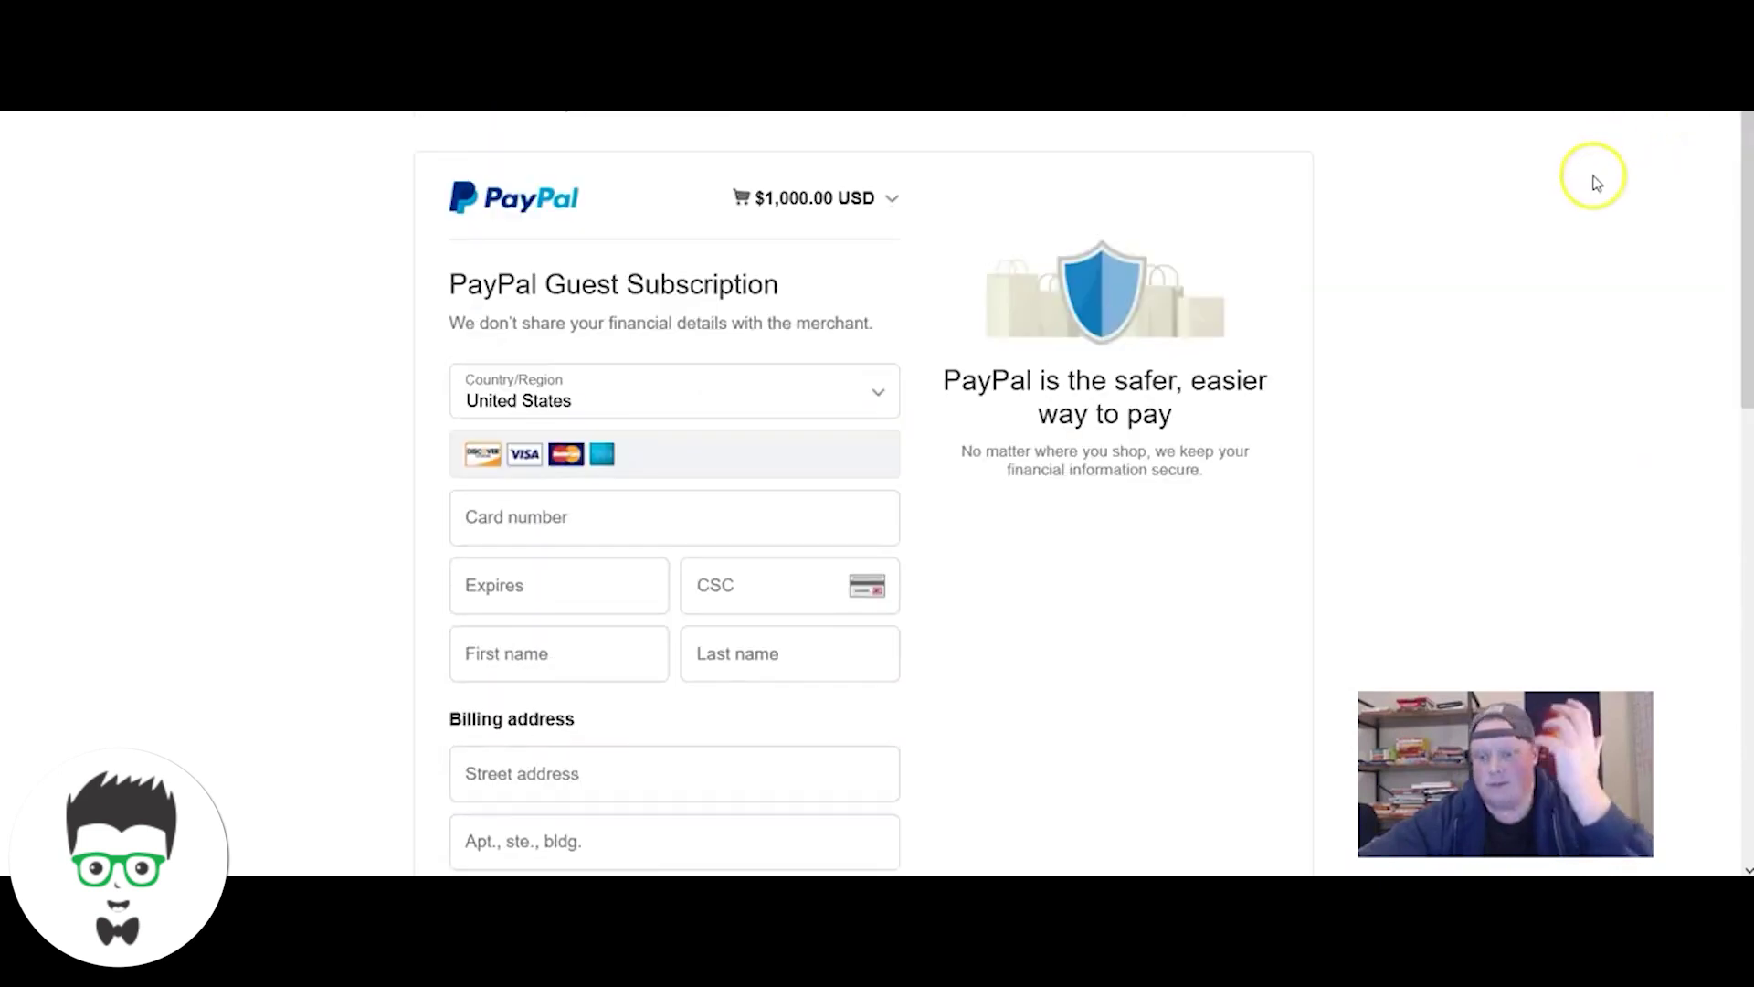